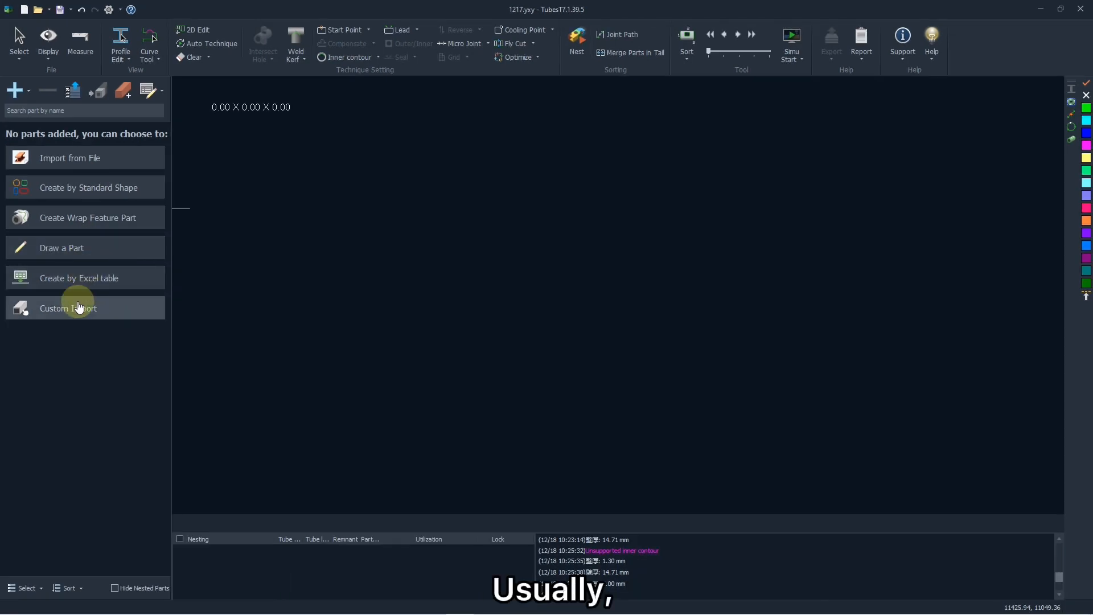
Start drawing a part manually and add a main tube with a circular section.
click(74, 243)
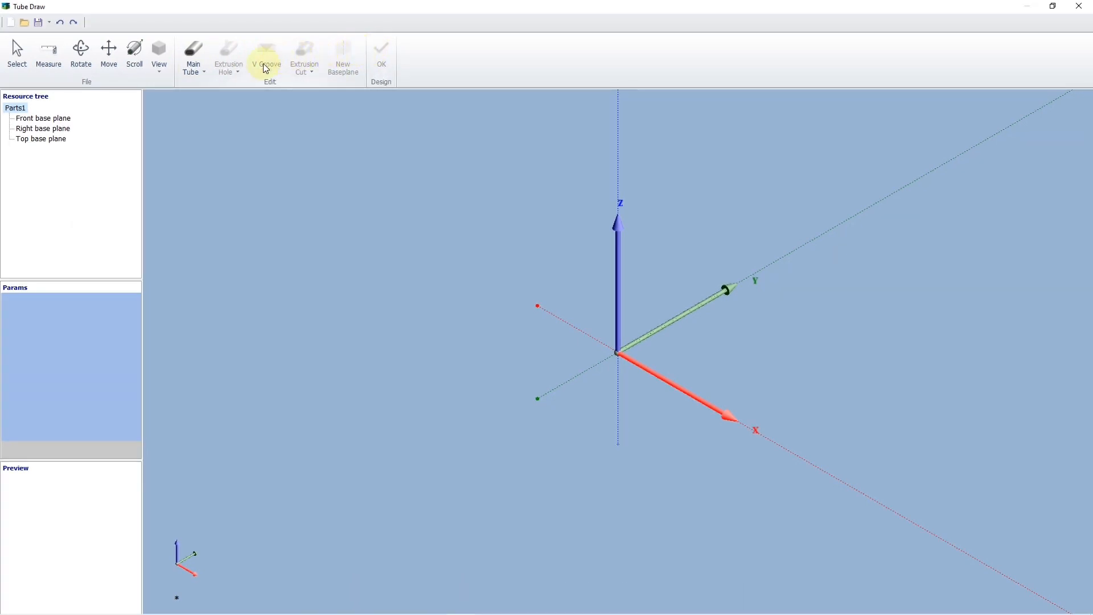
click(195, 57)
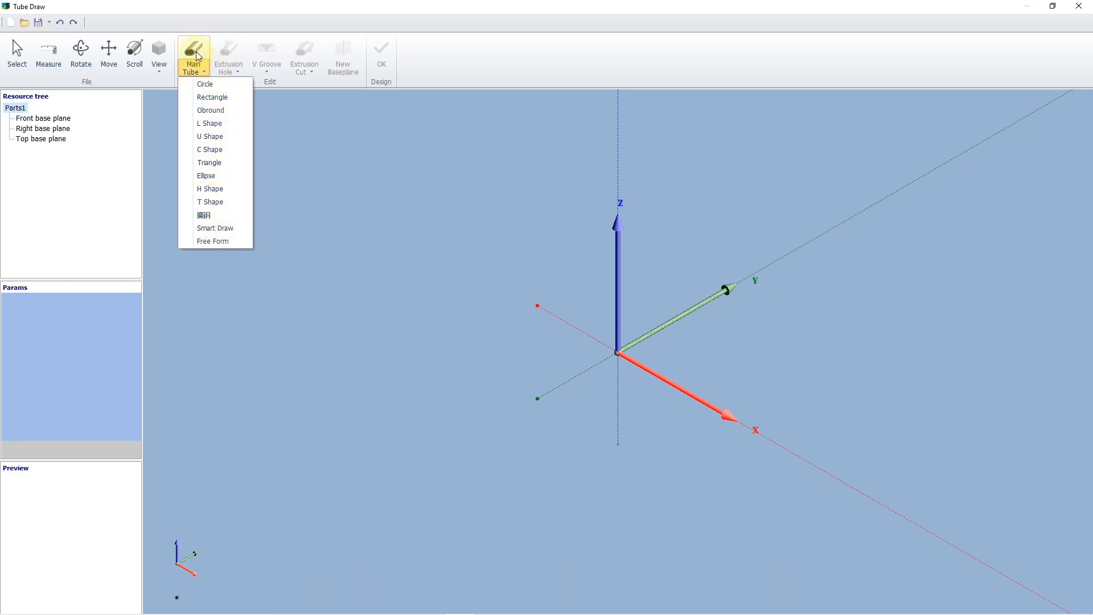
click(215, 84)
scroll(300, 326, down, 3)
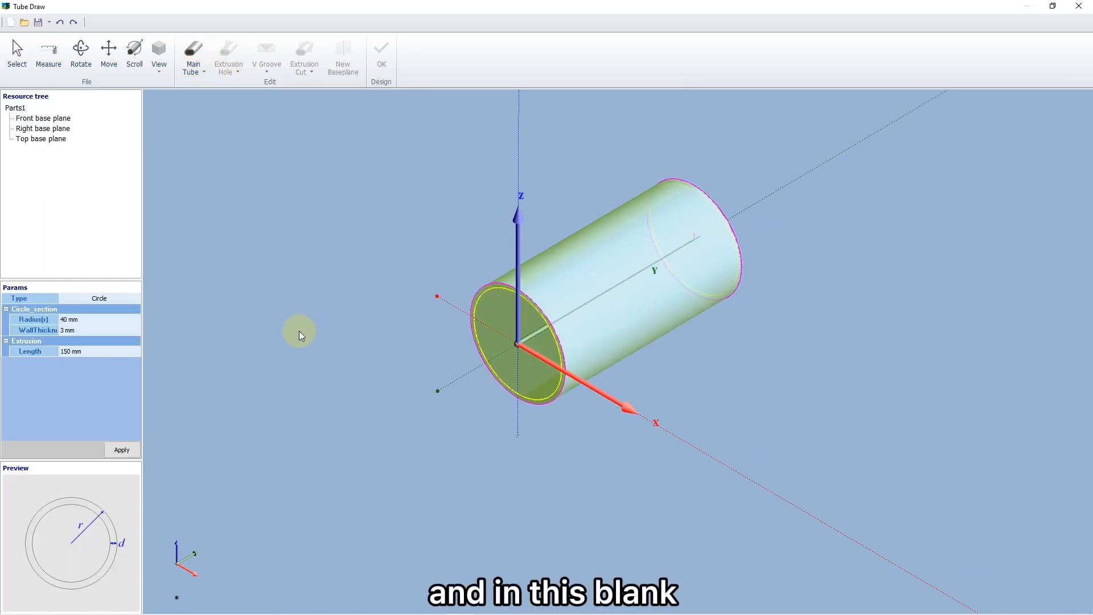
Set the circular main tube's length to 200 mm and apply it.
click(83, 351)
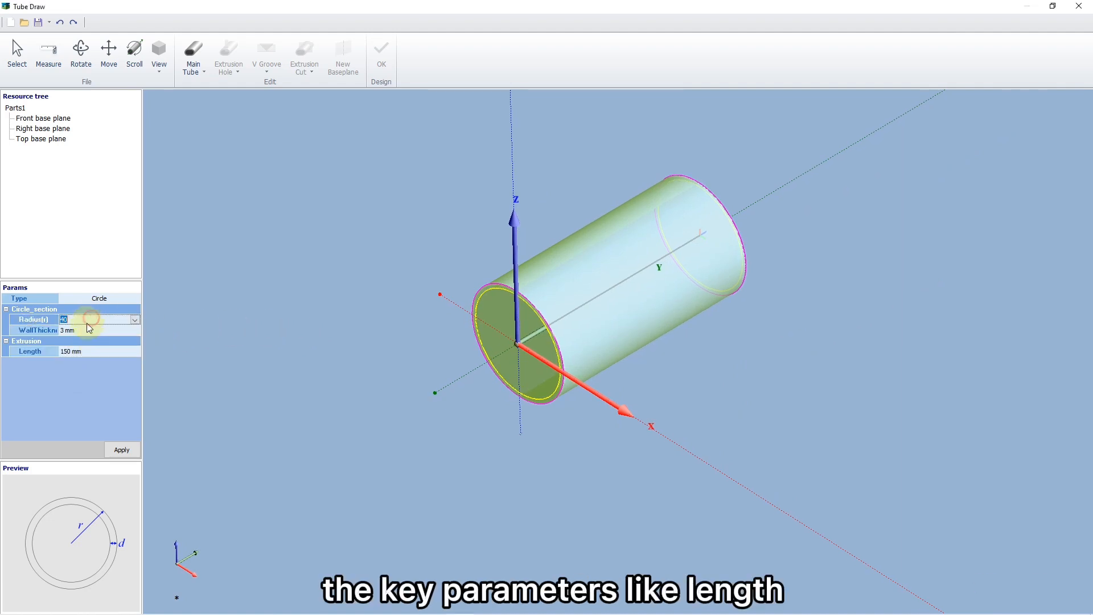
click(84, 330)
click(83, 351)
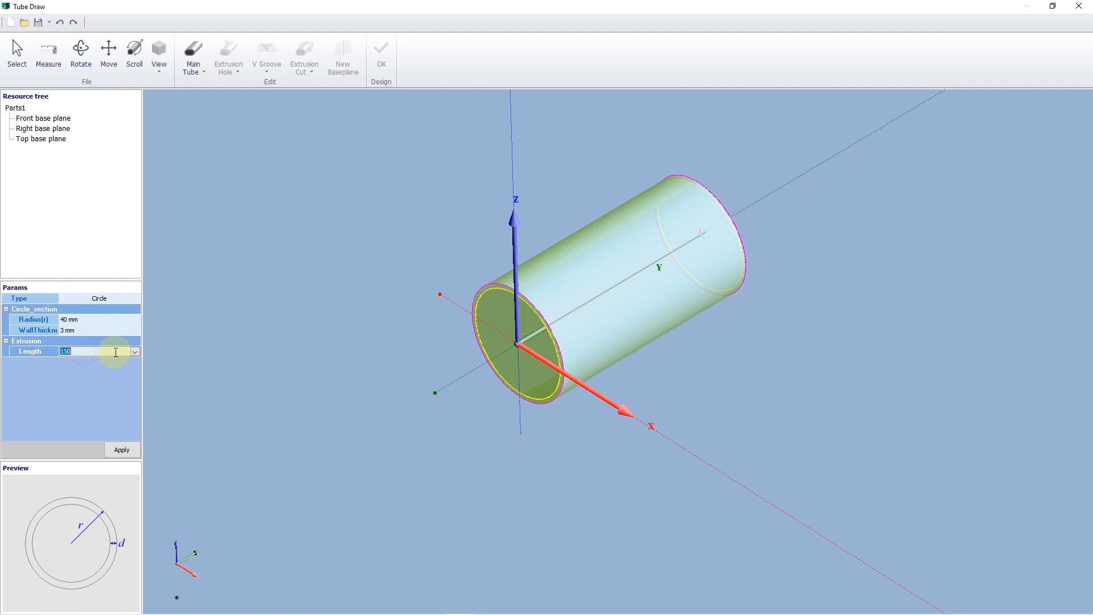
text(200)
key(Return)
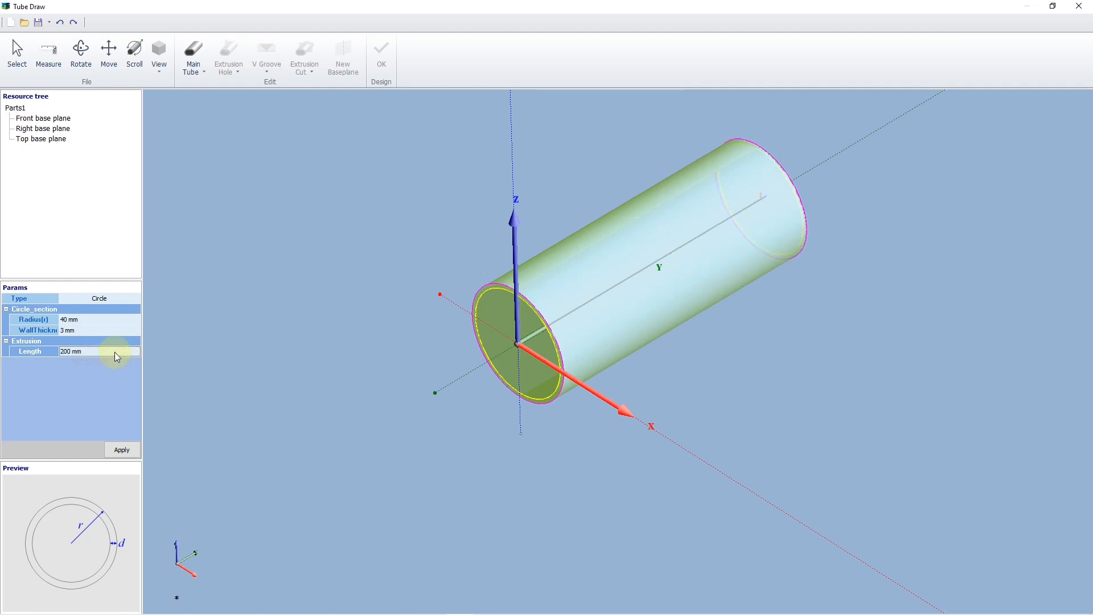
scroll(390, 370, down, 3)
mouse_move(390, 370)
middle_down()
mouse_move(374, 404)
mouse_move(405, 360)
middle_up()
click(120, 449)
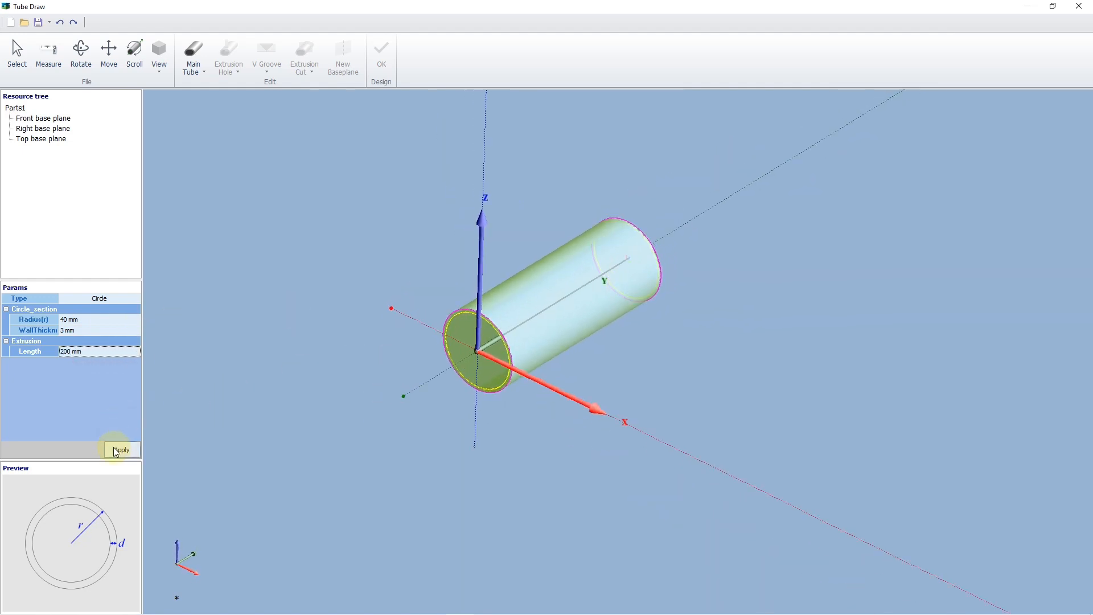
Add a circular extrusion hole to the main tube and turn off its array option.
click(235, 78)
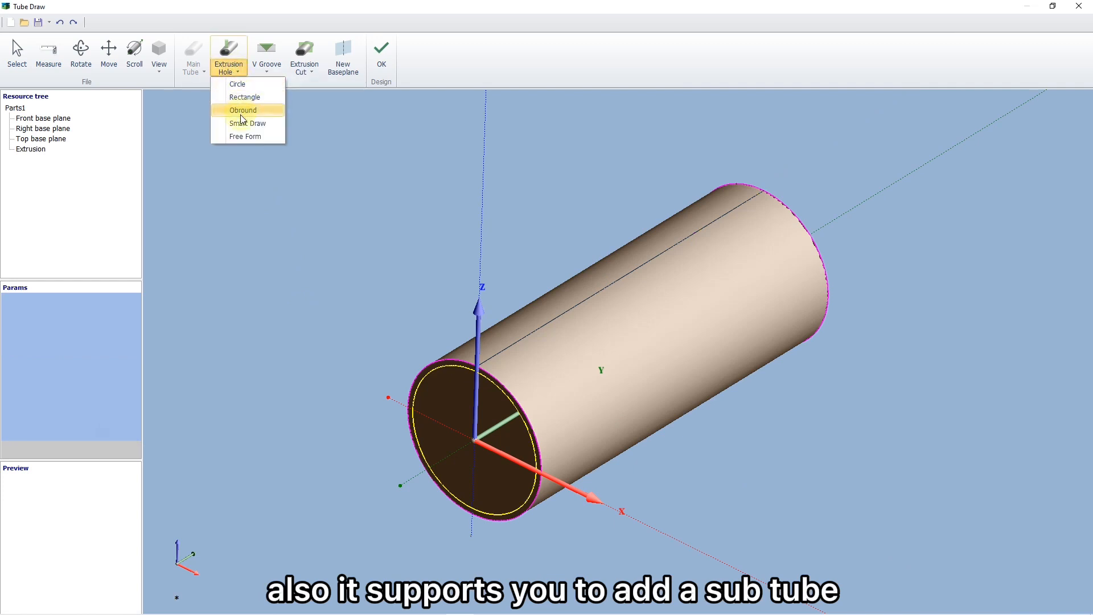
click(251, 85)
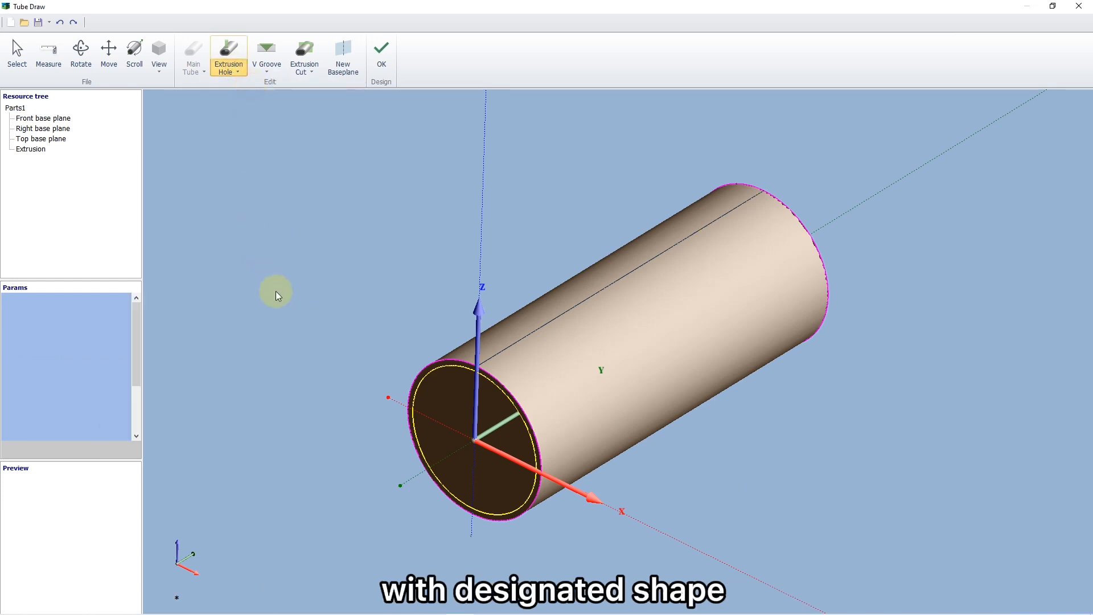
middle_drag(265, 348, 241, 313)
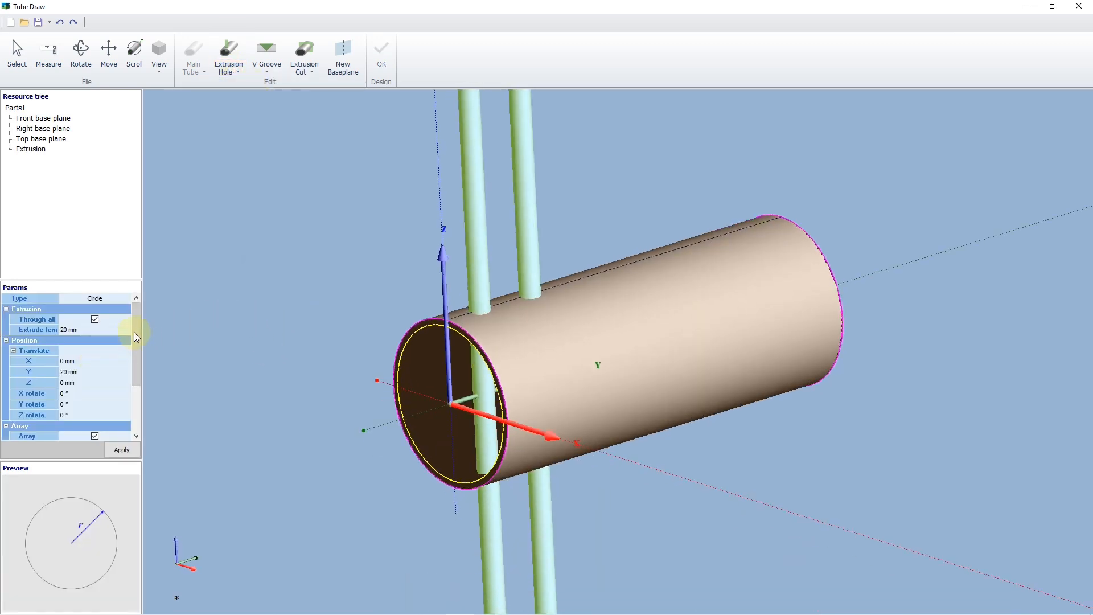
drag(134, 333, 135, 393)
click(95, 363)
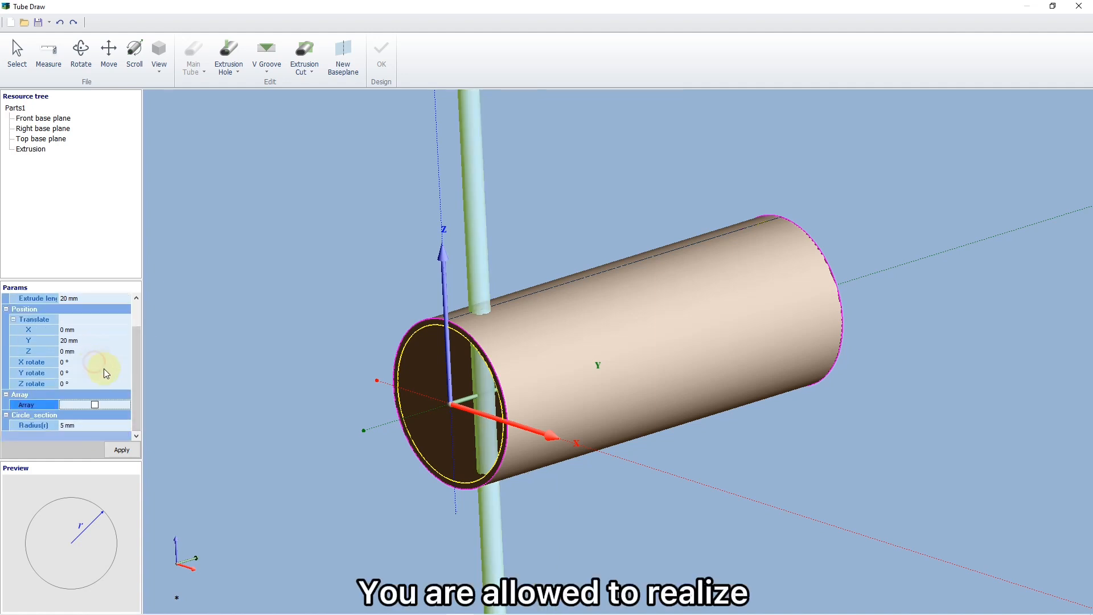
Set the hole's Y translation to 0 mm and its radius to 40 mm, and apply the cut to the tube end.
click(82, 344)
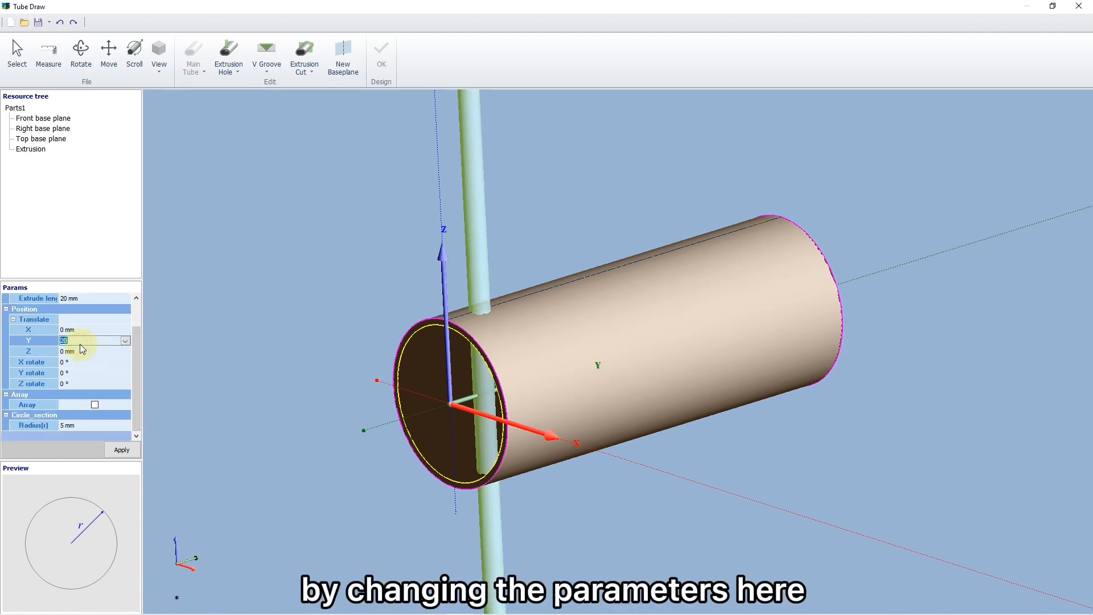
key(Return)
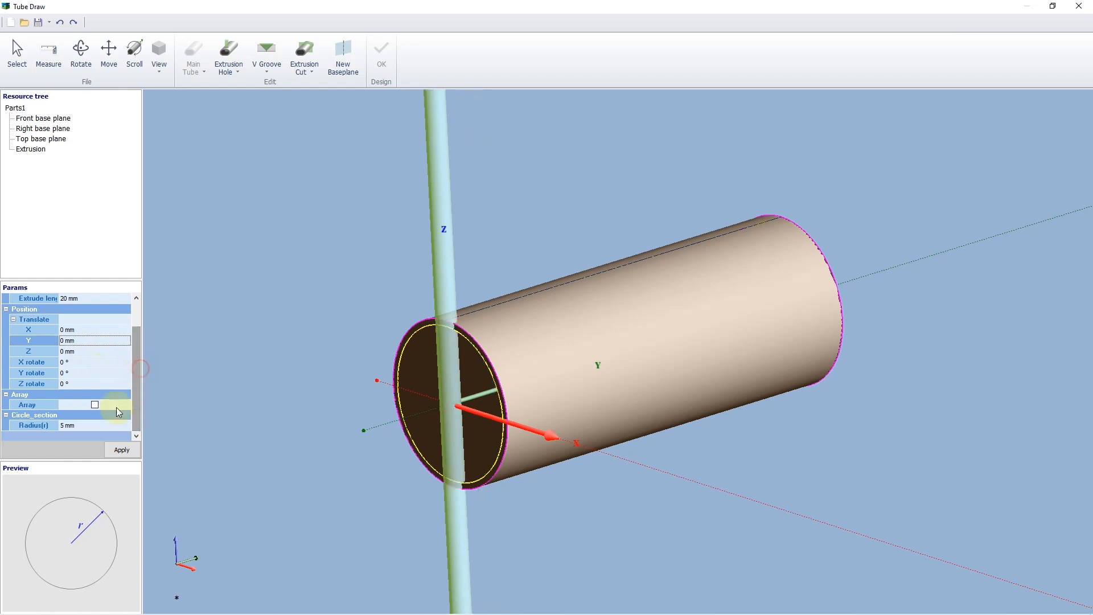
click(100, 426)
text(40)
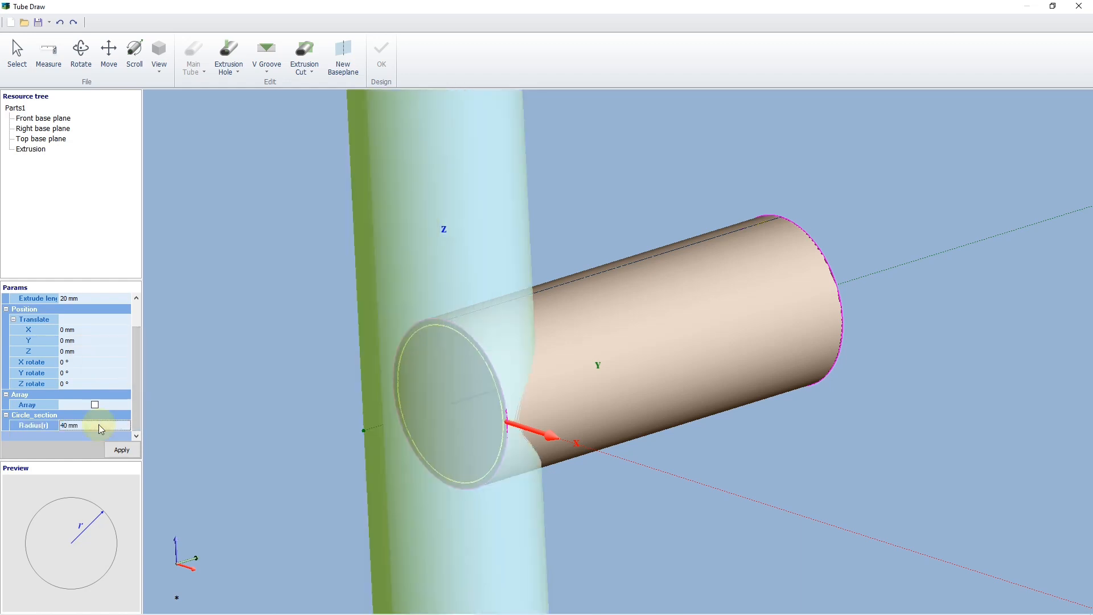
key(Return)
drag(354, 403, 301, 470)
click(117, 448)
Finish the tube drawing and bring the part into TubesT, checking it from another angle.
click(382, 52)
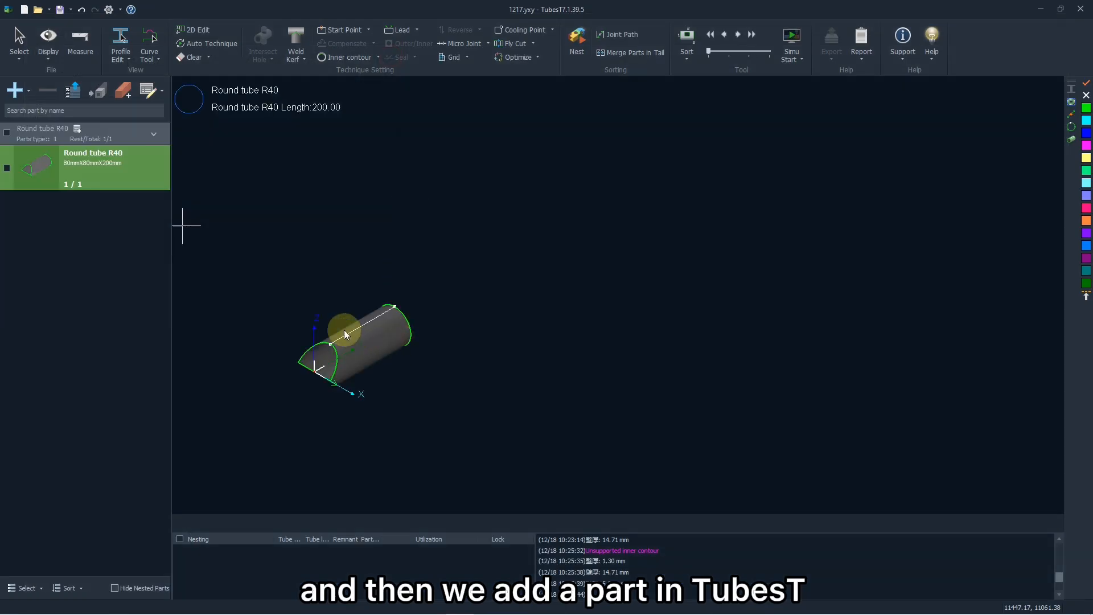
scroll(414, 376, down, 2)
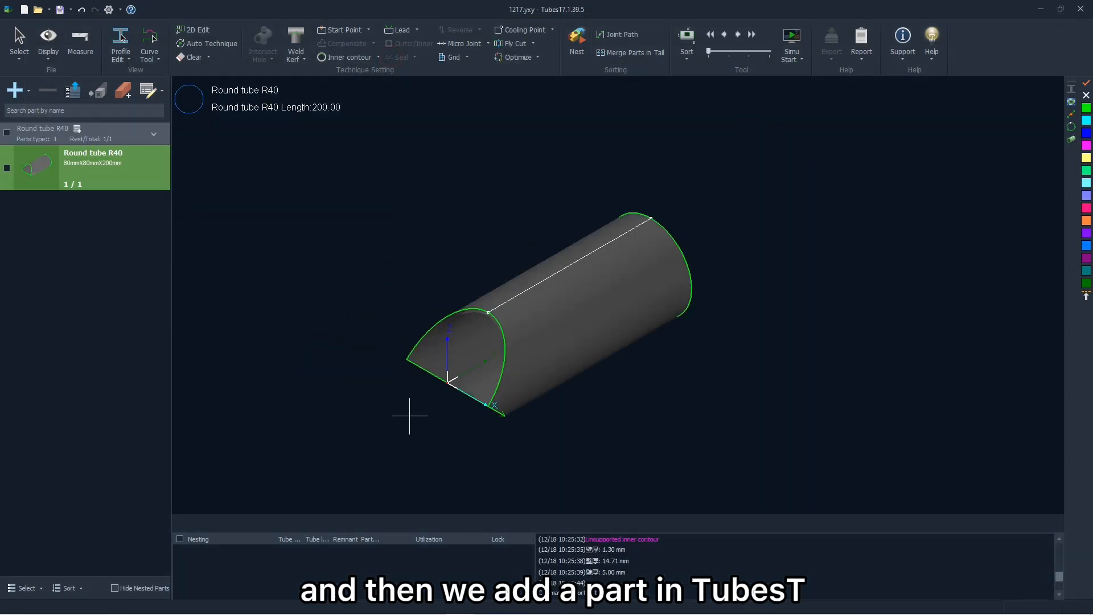
middle_drag(410, 415, 369, 388)
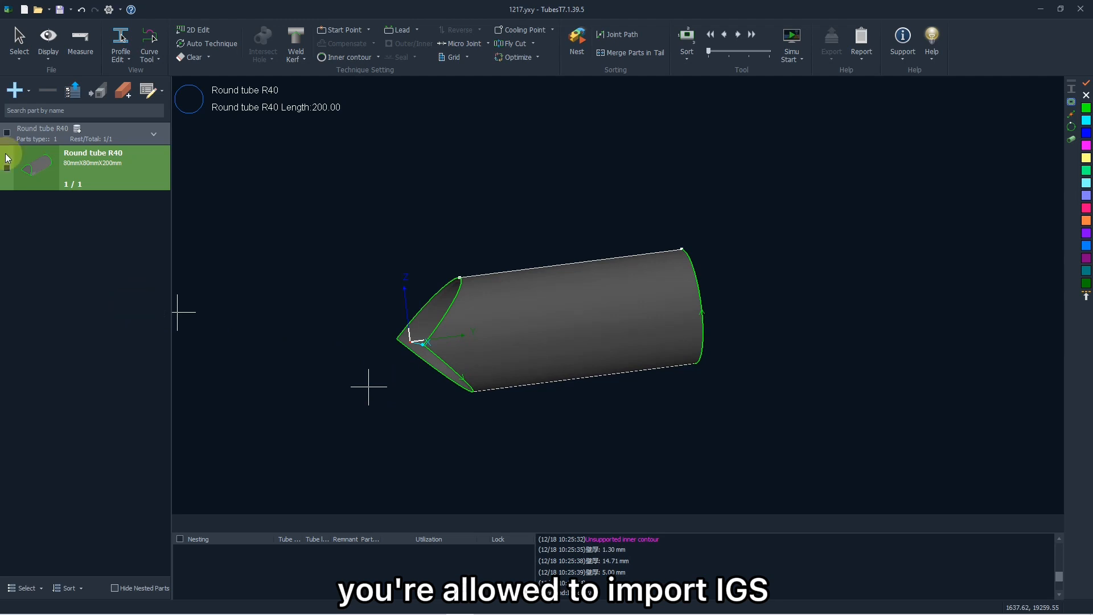
Start importing parts from file and preview the IGS drawings in the Drawings folder one by one.
click(17, 91)
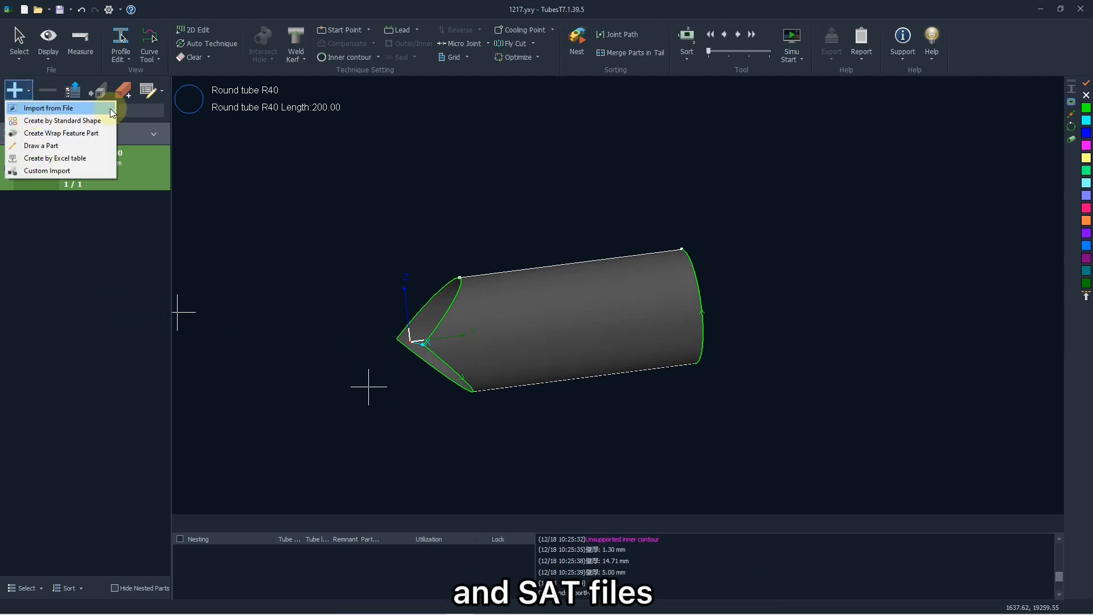
click(71, 111)
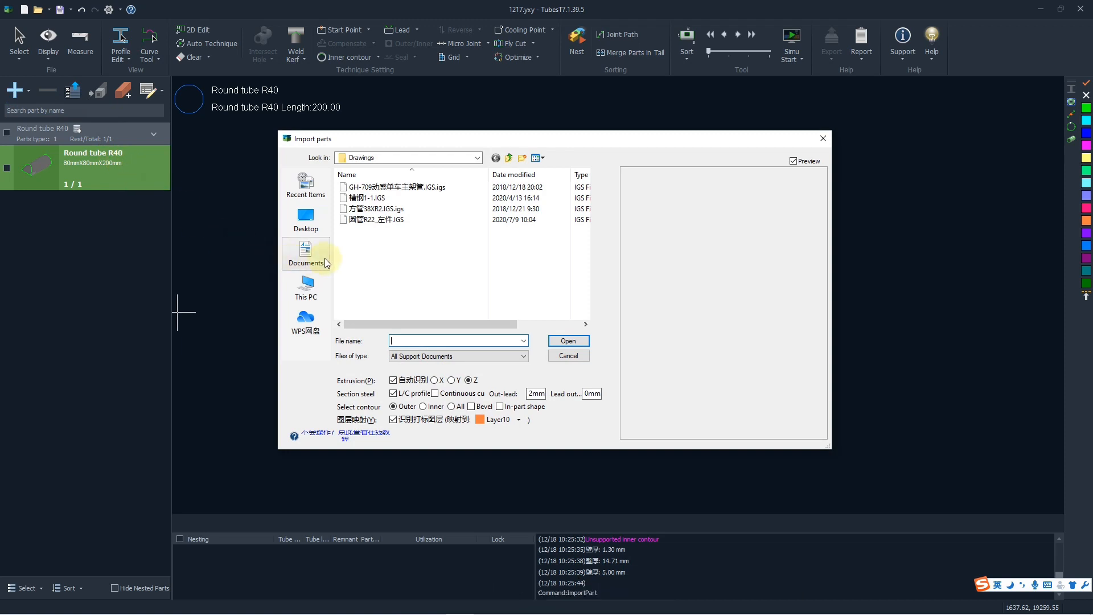
click(387, 187)
click(390, 198)
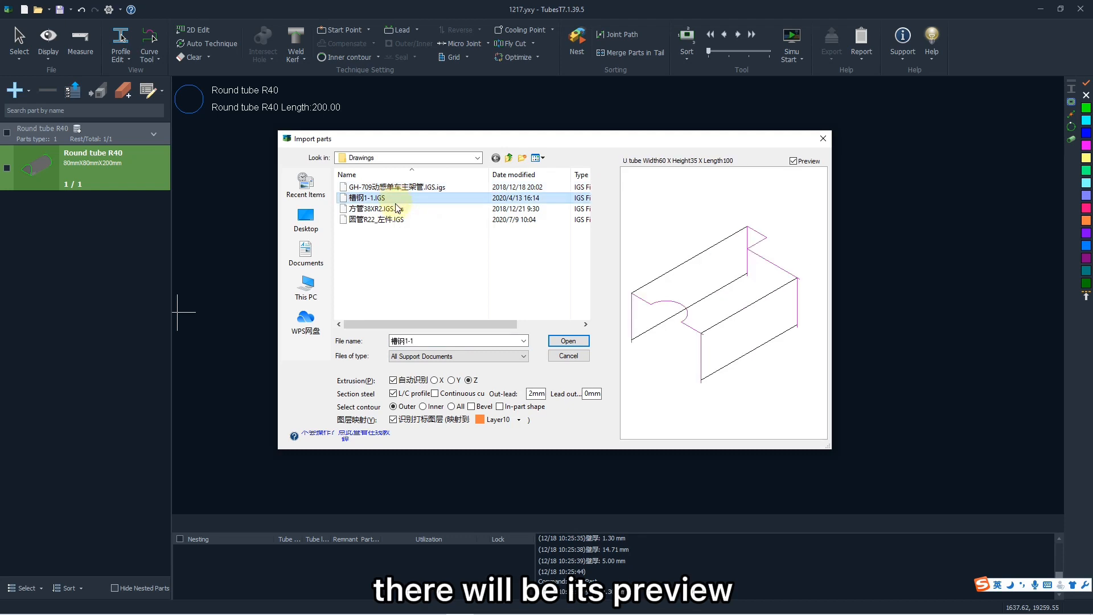
click(397, 209)
drag(732, 251, 750, 273)
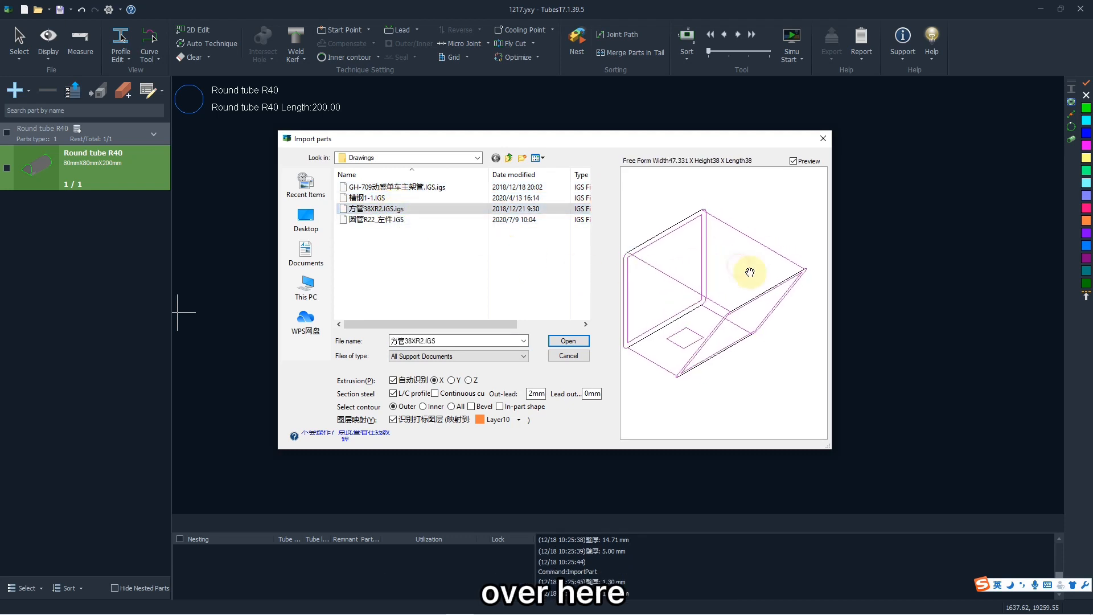
click(495, 220)
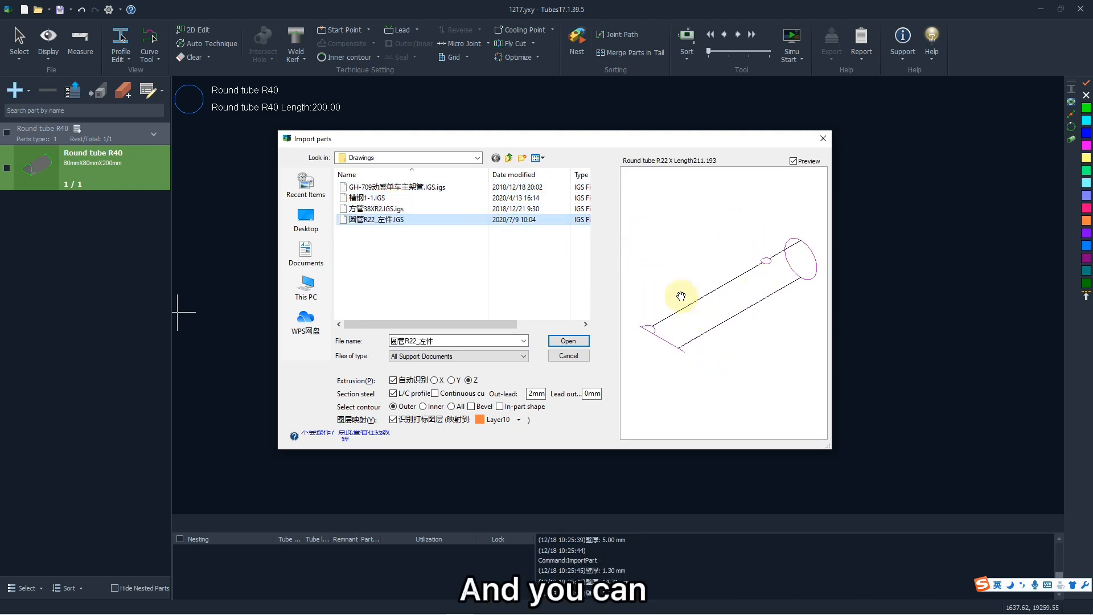
Try selecting all the listed IGS files together as a block and as a range, clearing the selection each time.
click(414, 253)
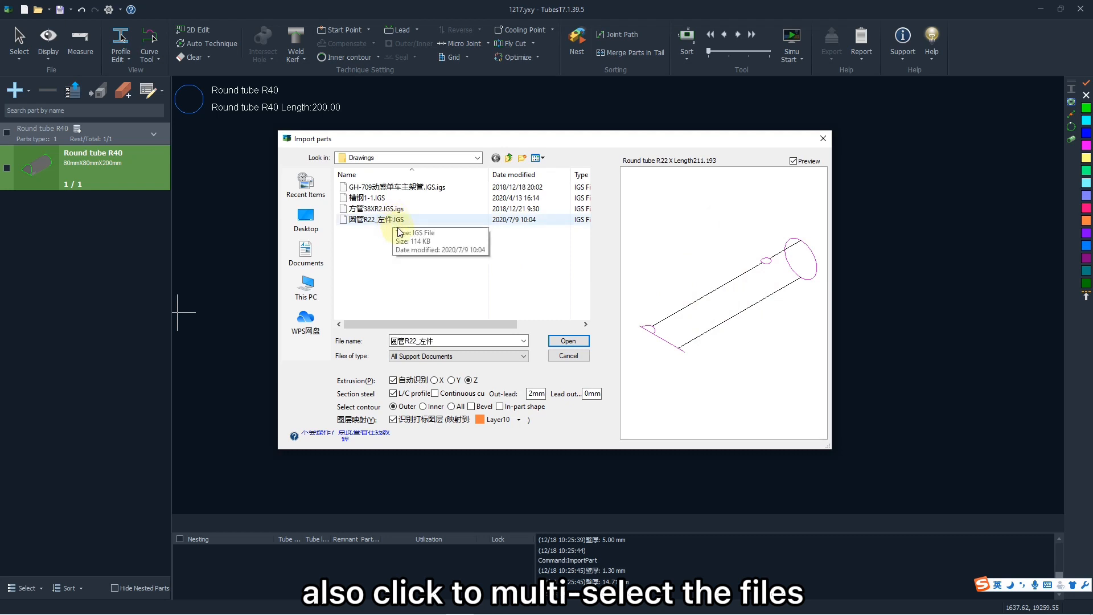
drag(411, 229, 484, 178)
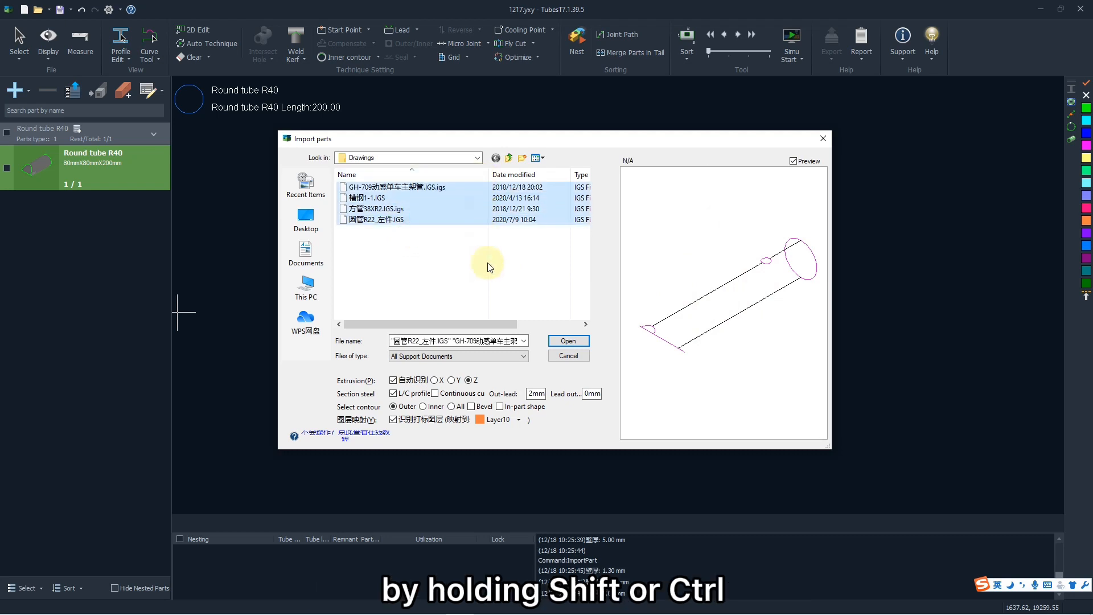
click(468, 245)
shift+click(430, 186)
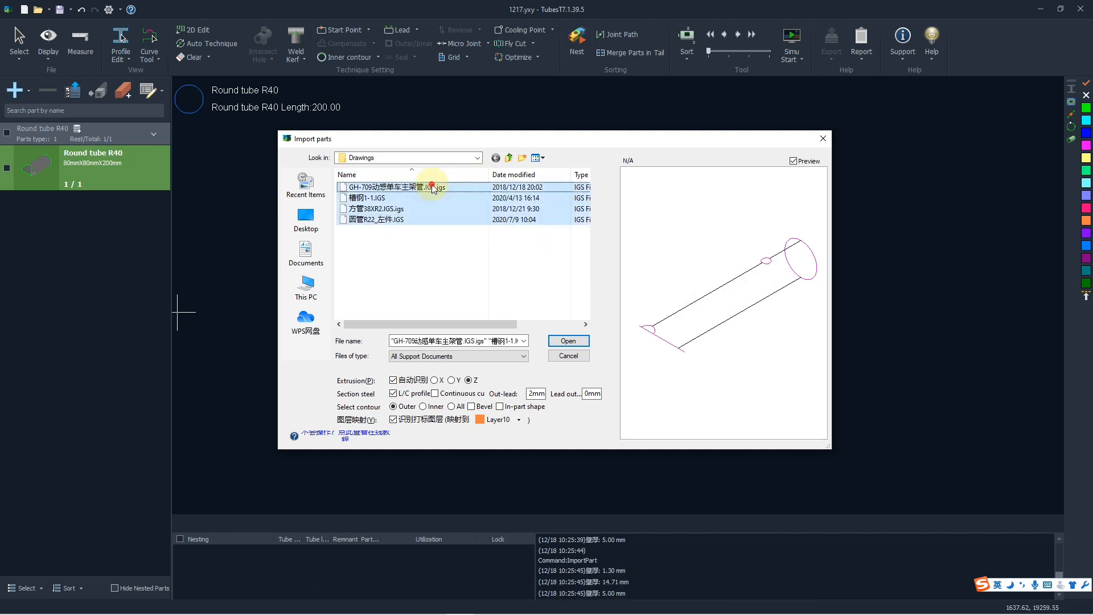
click(453, 252)
click(440, 215)
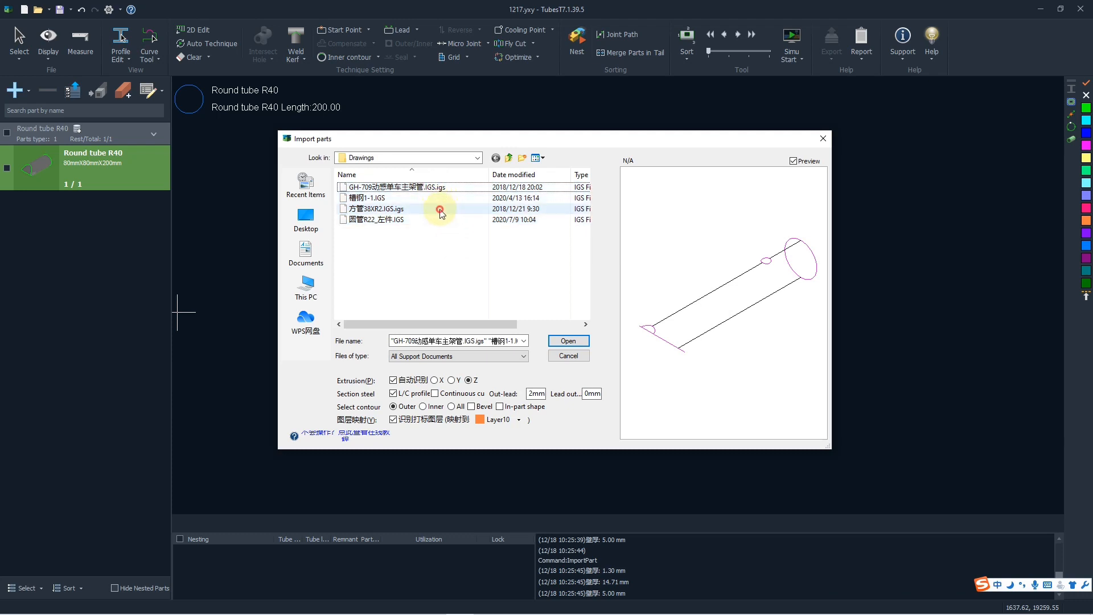
shift+click(440, 191)
click(458, 254)
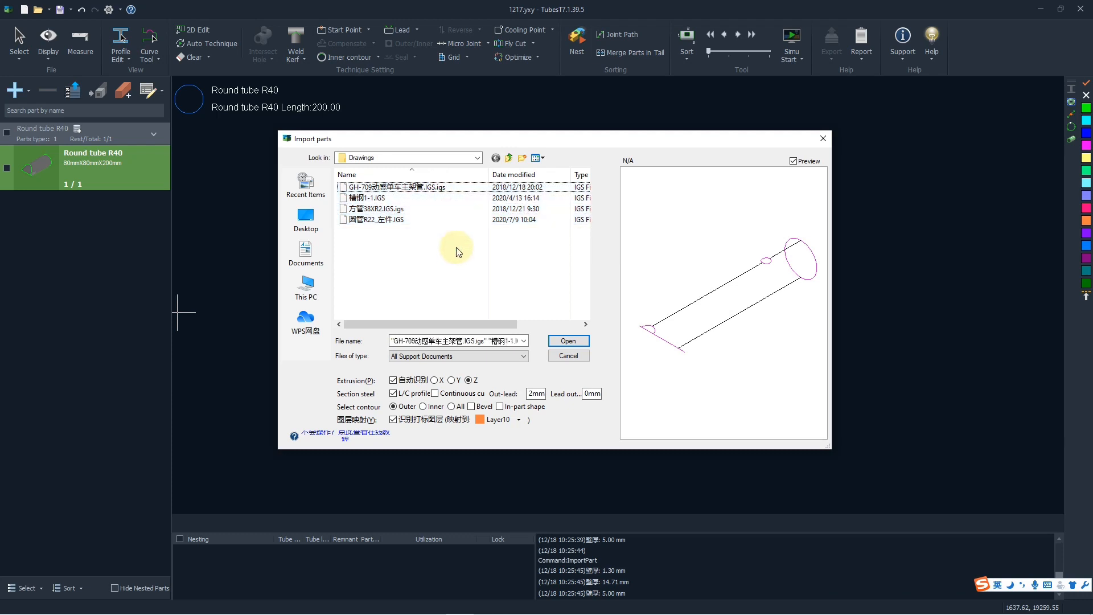
Try adding the four IGS files to the selection individually, and clear the selection.
click(444, 220)
ctrl+click(451, 187)
ctrl+click(484, 206)
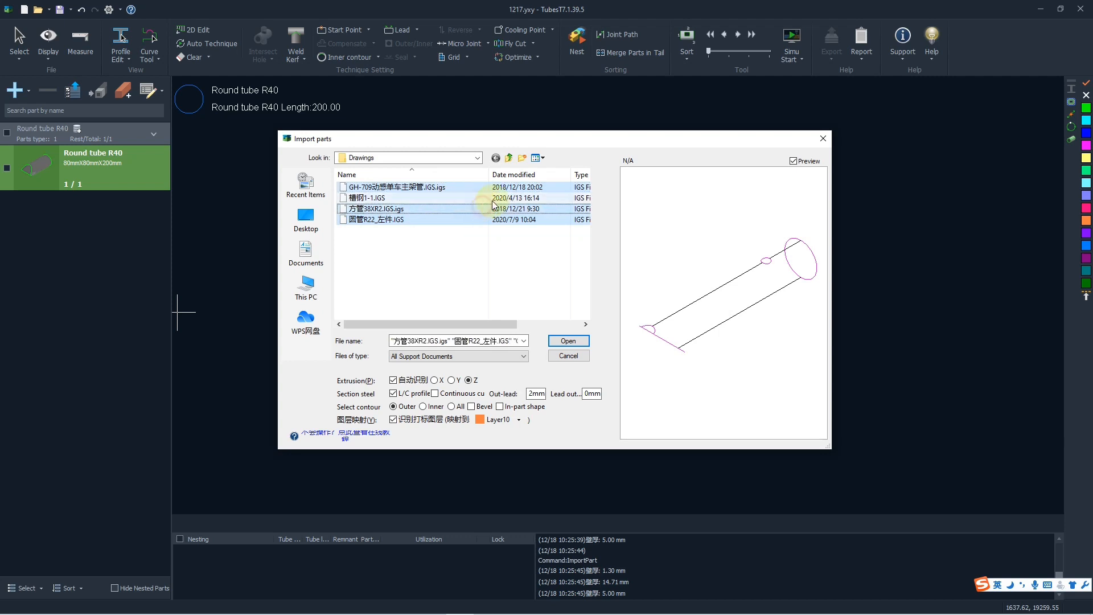
ctrl+click(501, 197)
click(515, 264)
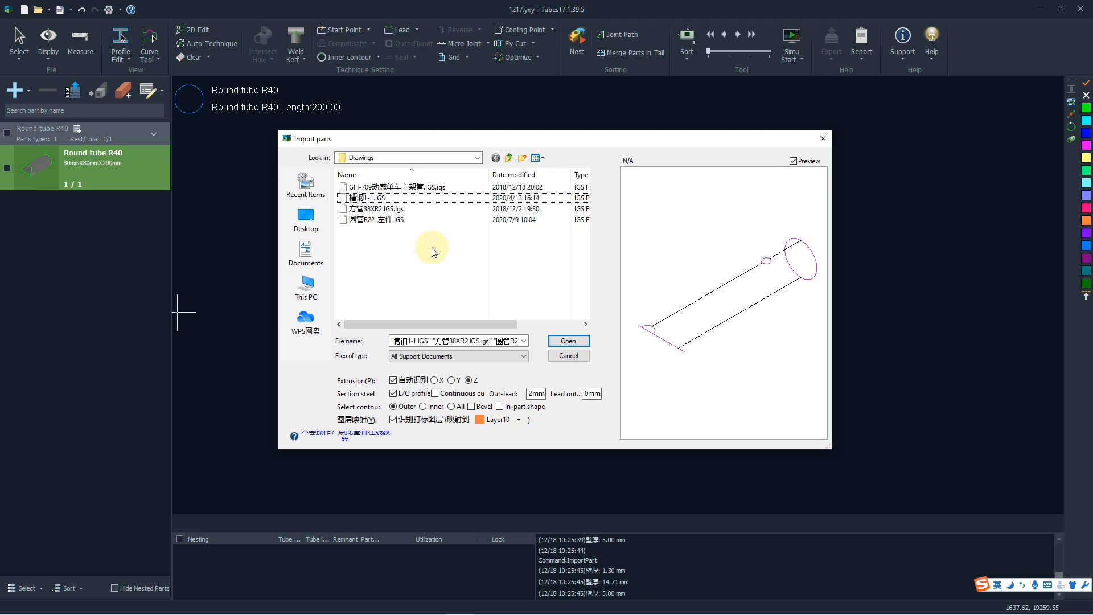
Import all four IGS files from the Drawings folder together and pick the imported 槽钢1-1 part in the part list.
drag(430, 255, 464, 174)
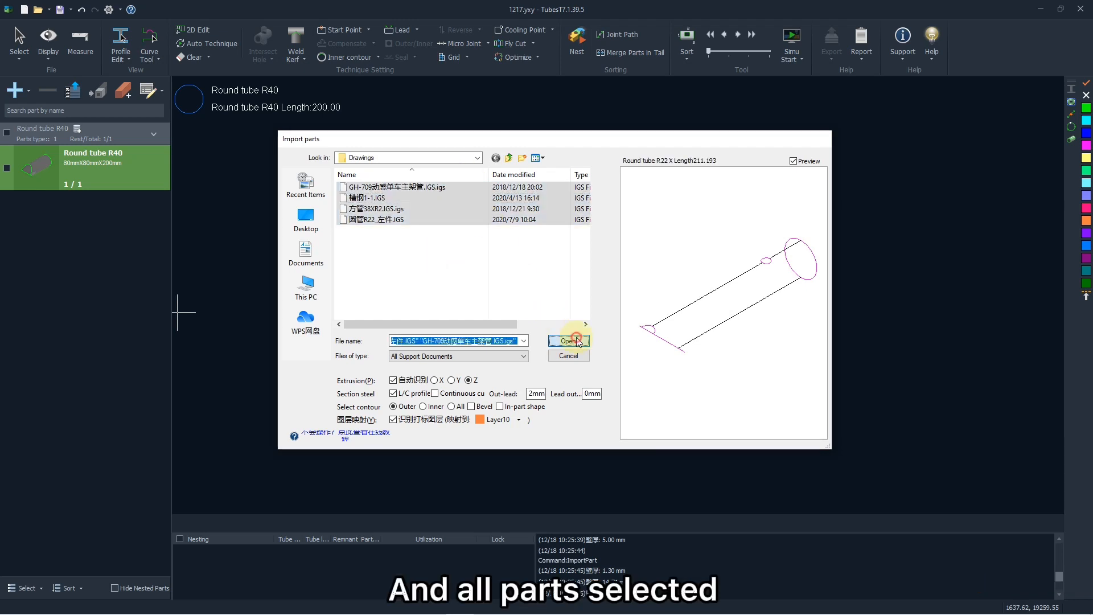
click(569, 340)
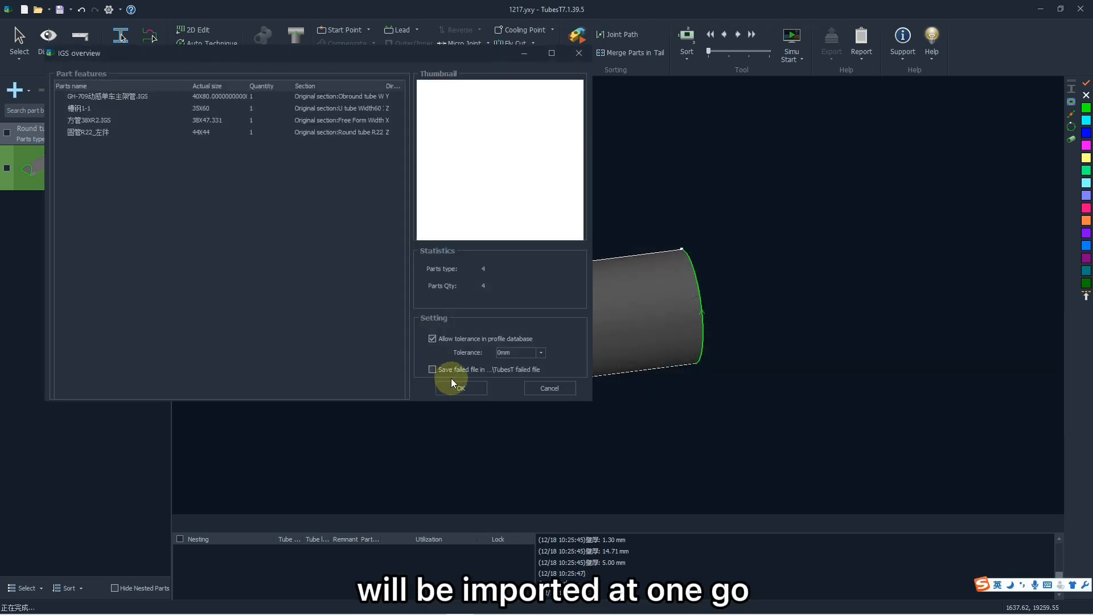
click(456, 384)
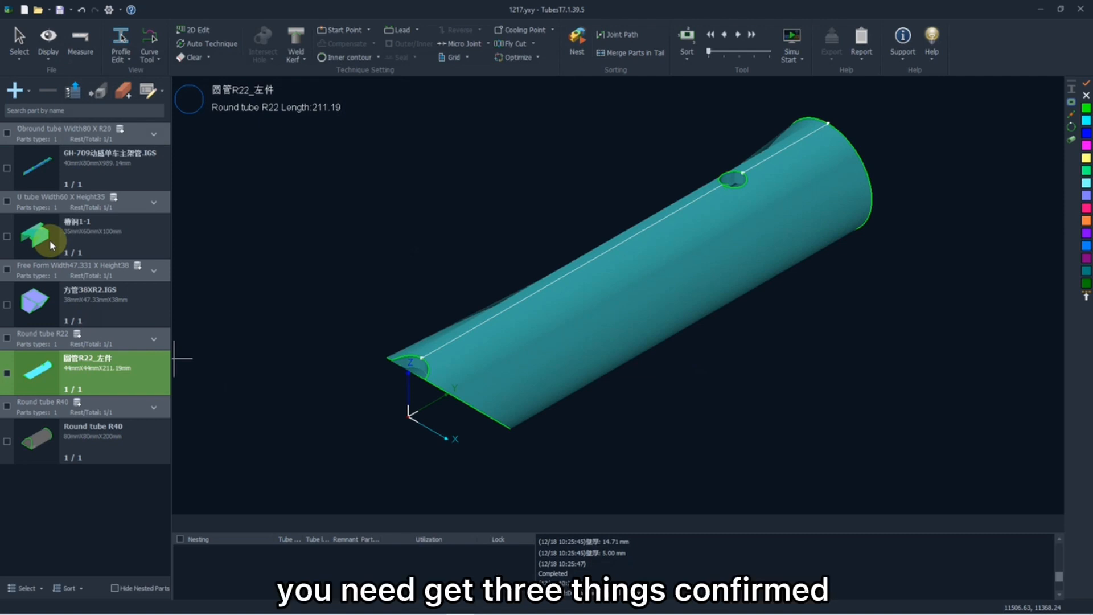
click(50, 241)
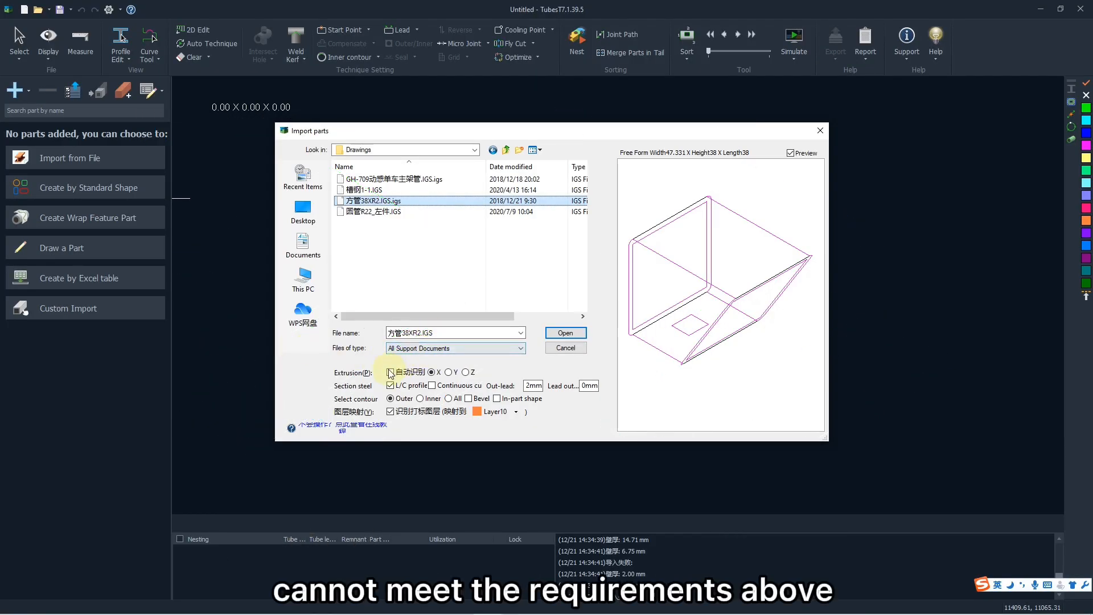
Try the Y extrusion direction for importing 方管38XR2.IGS and return it to X.
click(449, 373)
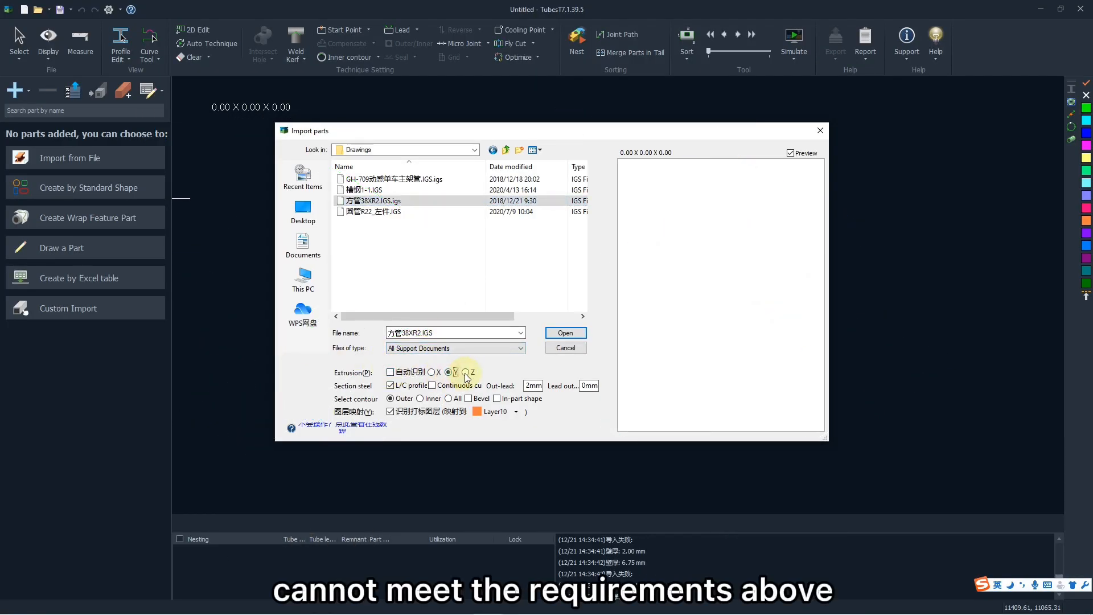
click(432, 373)
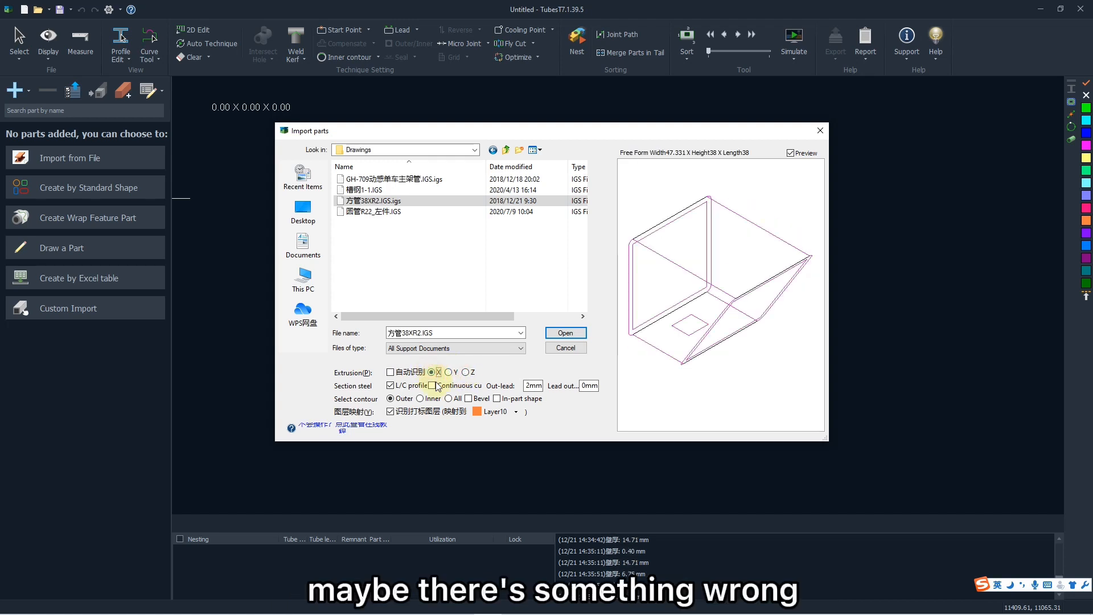
Toggle the L/C profile option and preview the 方管38XR2.IGS import with inner contours, then with all contours.
click(390, 386)
click(390, 386)
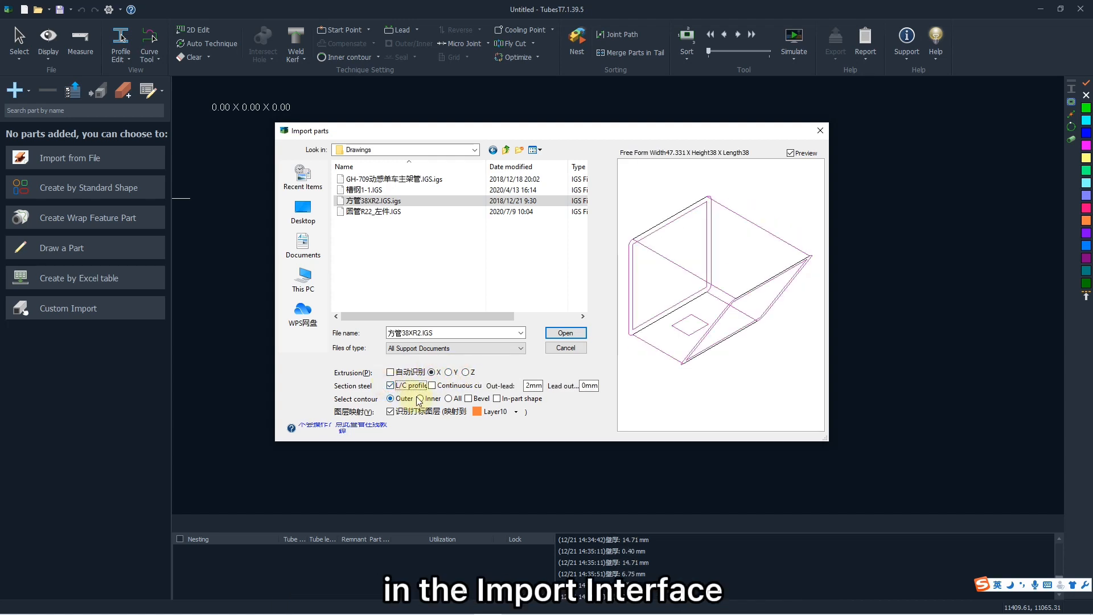
click(421, 399)
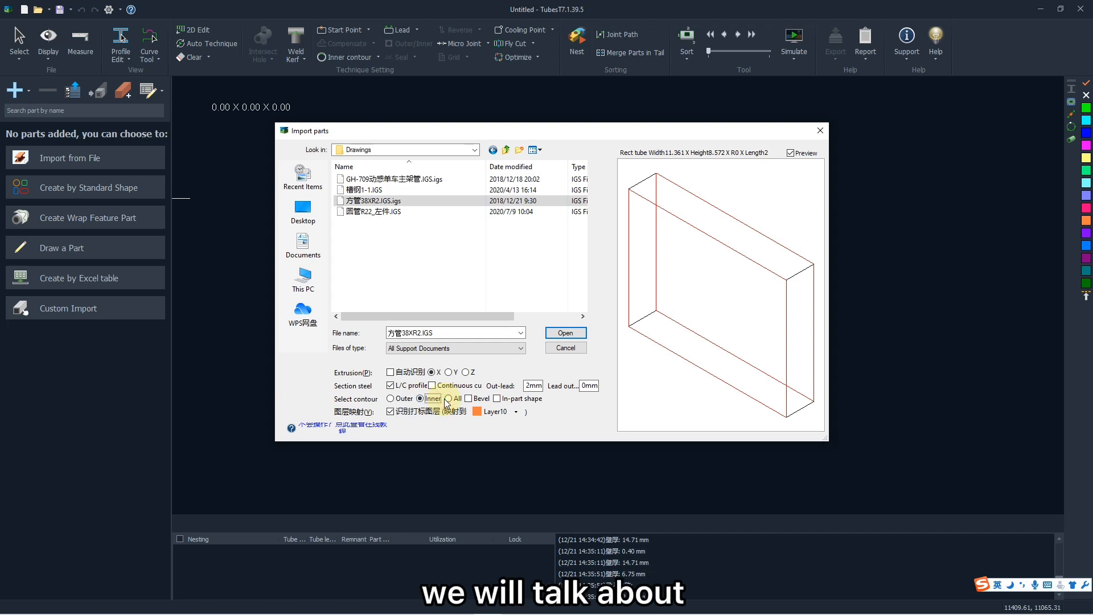
click(450, 399)
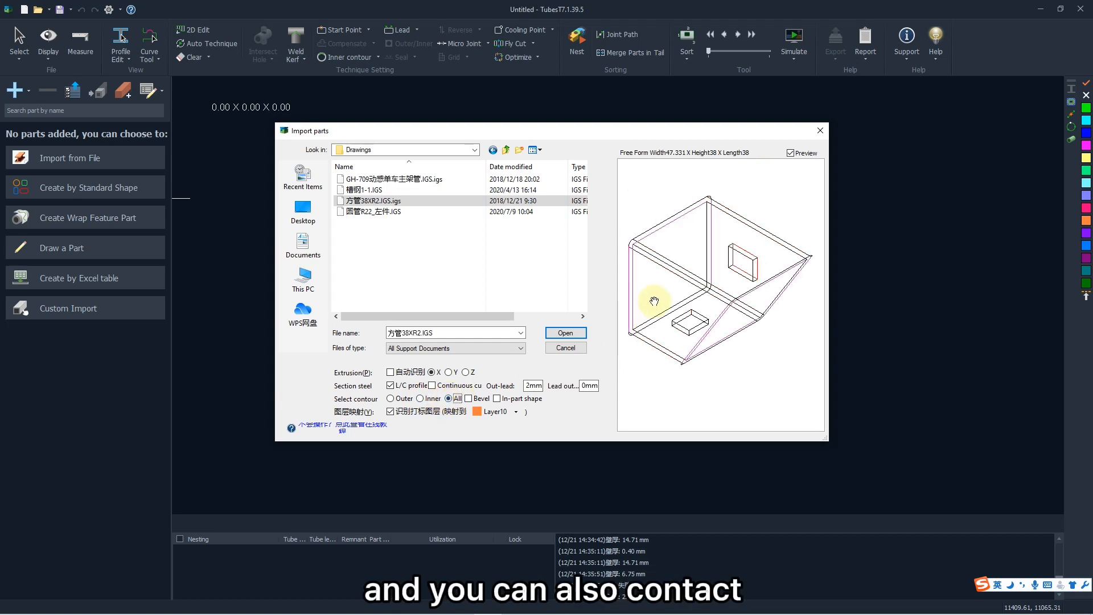
drag(655, 301, 662, 308)
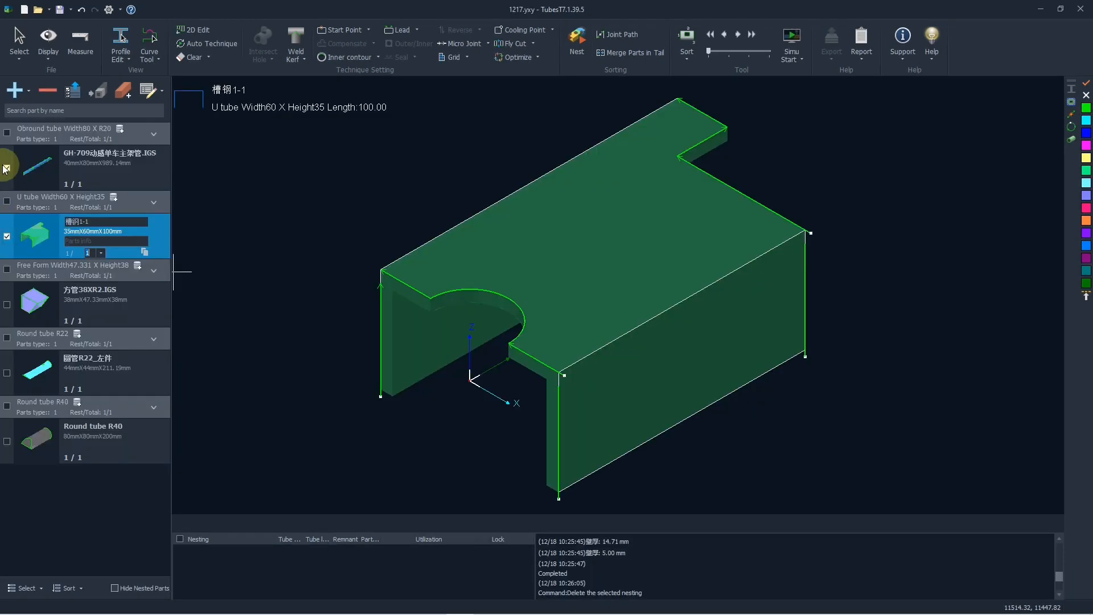
Try ticking the 槽钢1-1 and GH-709 parts individually in the part list, and clear both.
click(6, 236)
click(7, 169)
click(7, 170)
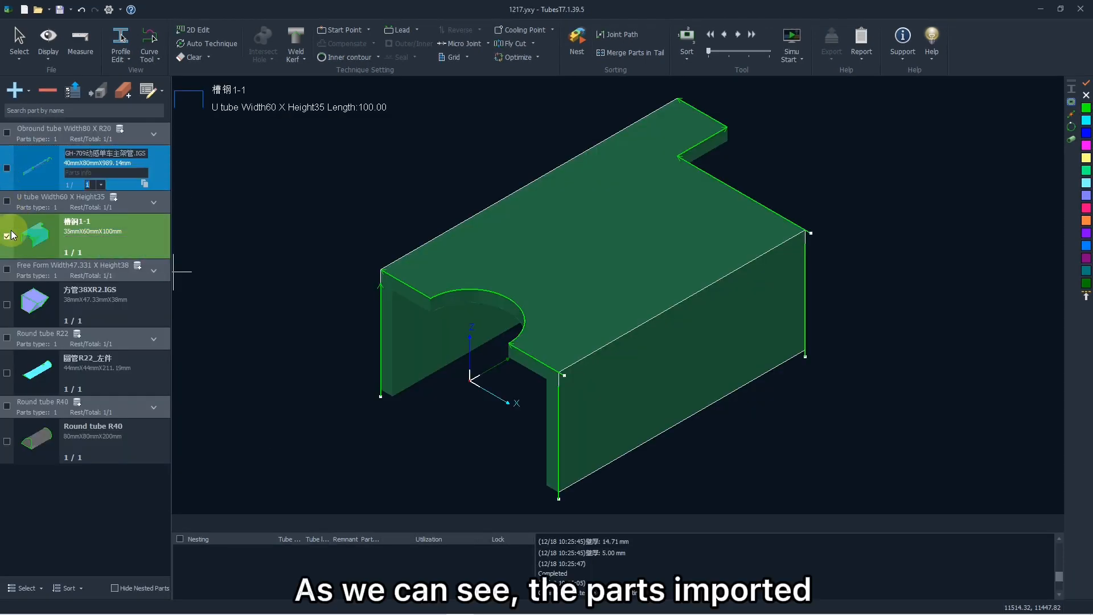
click(8, 236)
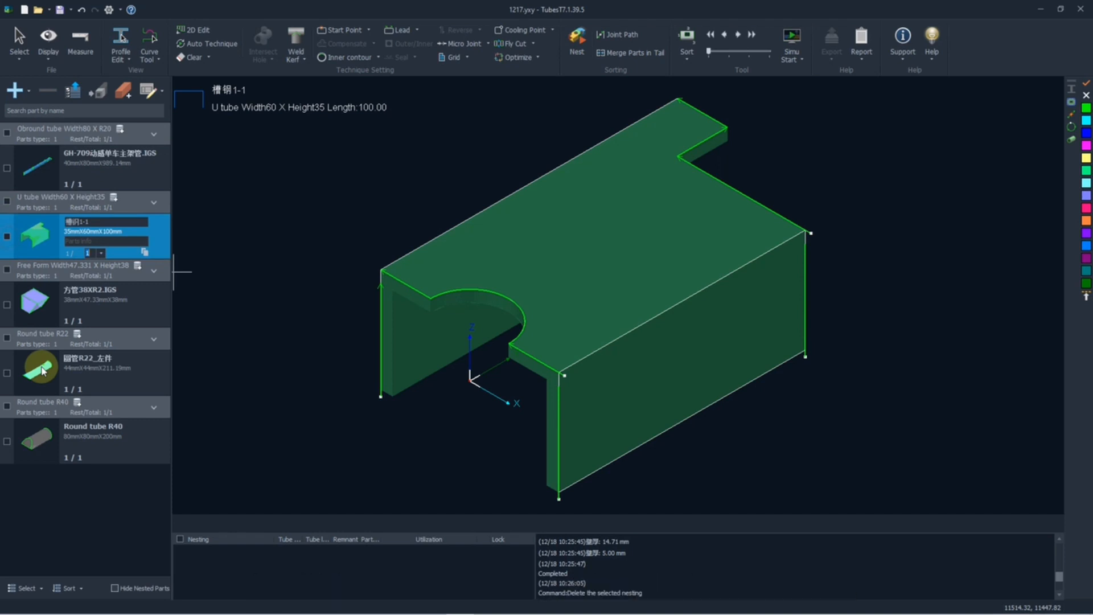
Select all parts in the part list at once, and deselect them all.
click(36, 590)
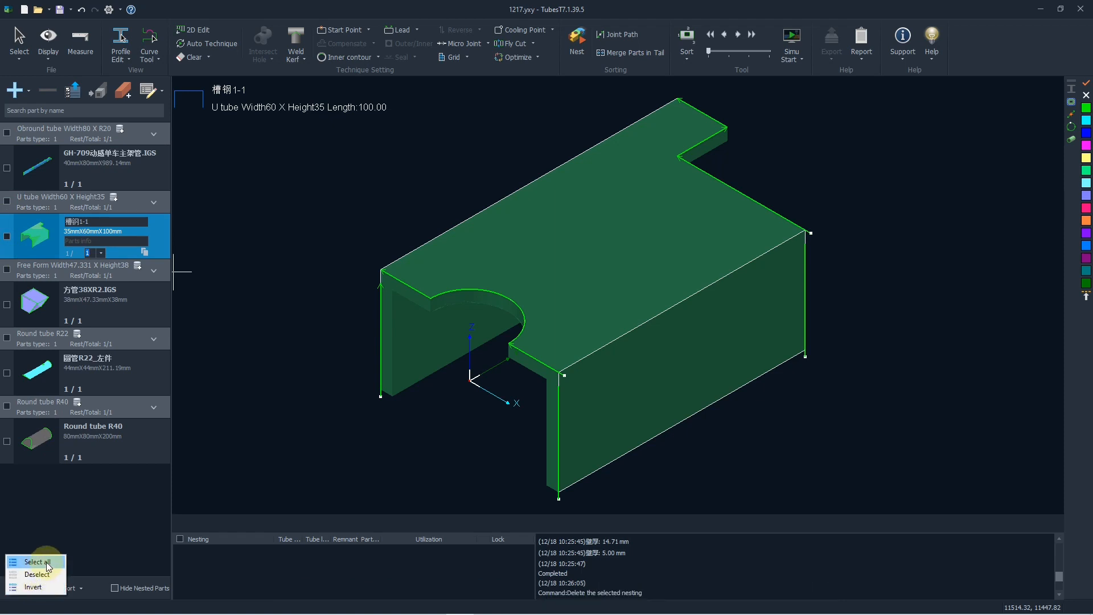
click(46, 563)
click(23, 588)
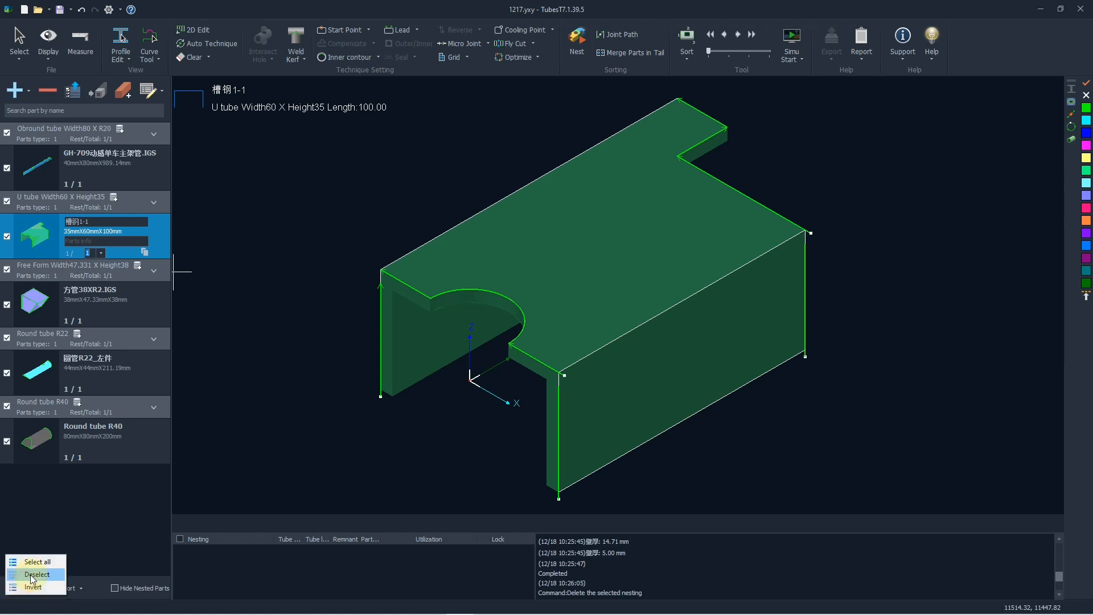
click(37, 574)
Sort the part list by parts name.
click(73, 588)
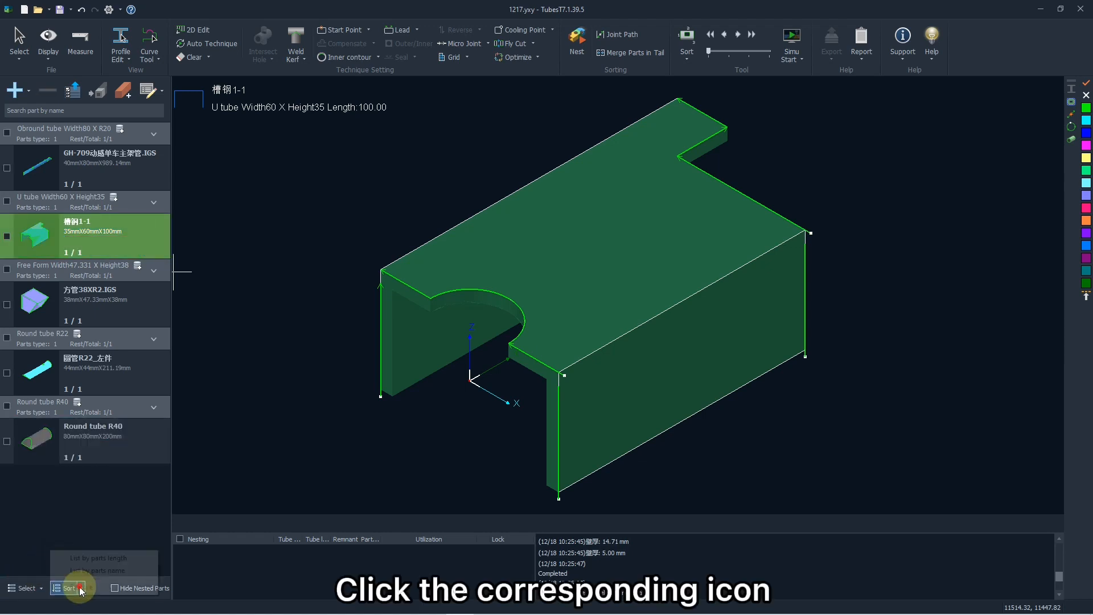
click(97, 570)
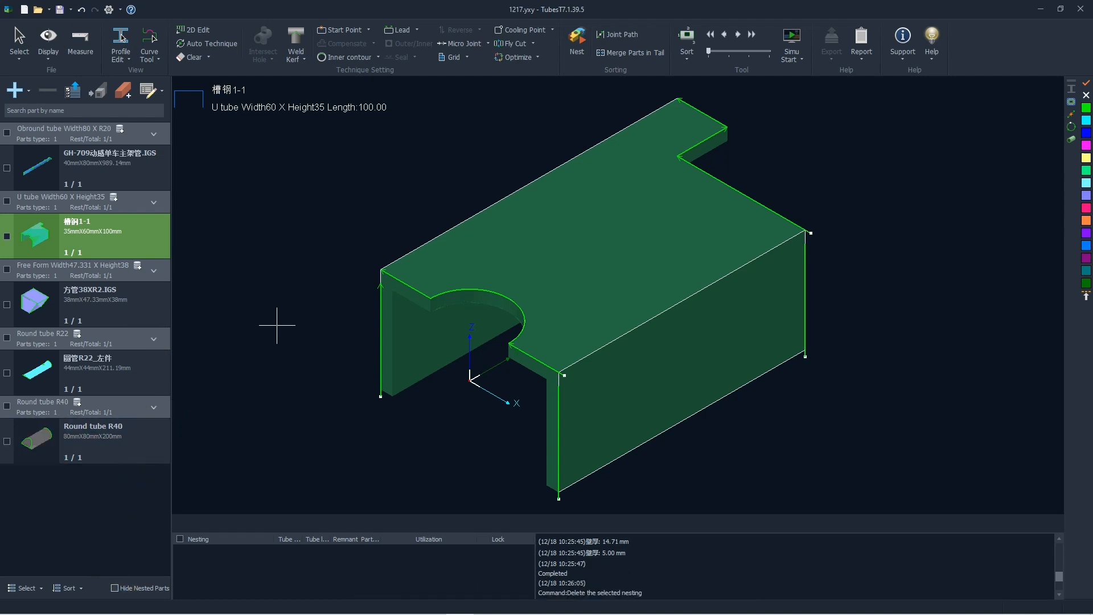
Examine the 槽钢1-1 part by zooming and rotating it, fit it to the window and restore the default view.
scroll(571, 288, down, 2)
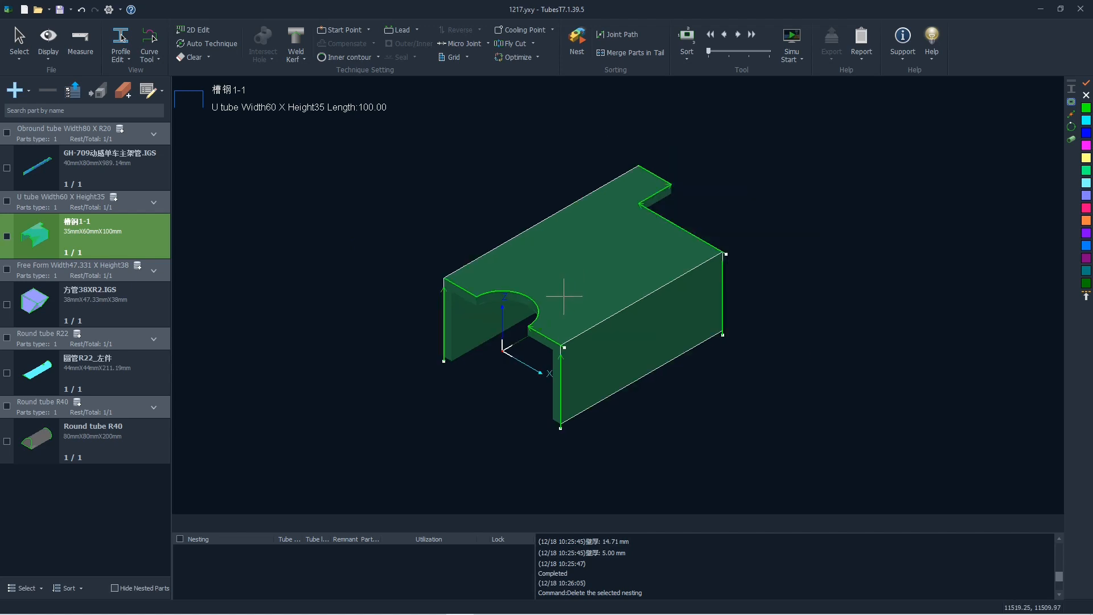
scroll(578, 279, up, 1)
scroll(578, 284, down, 1)
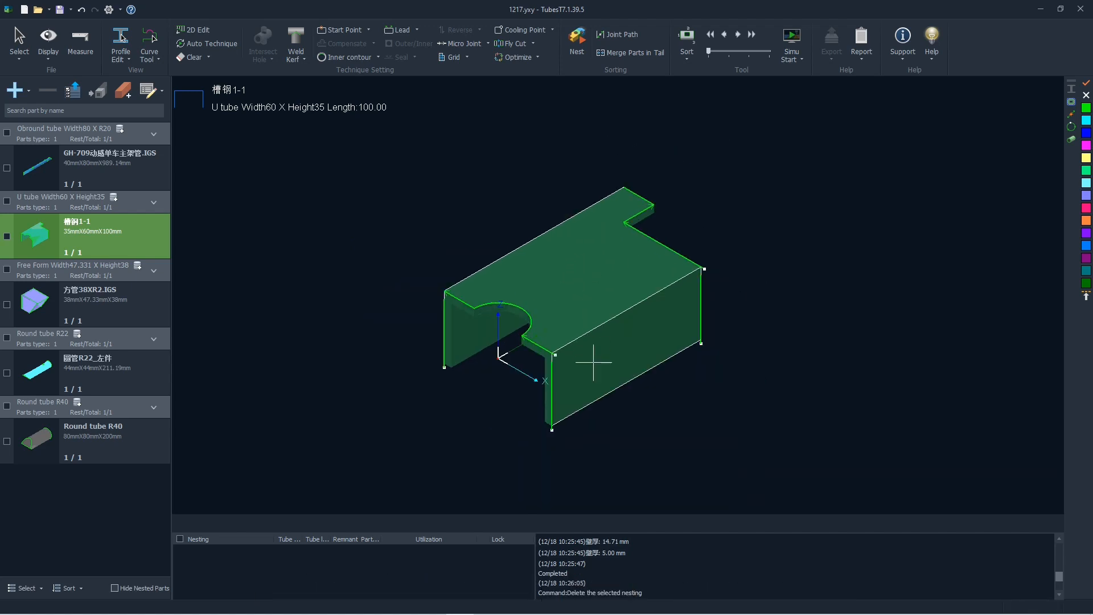
mouse_move(593, 349)
middle_down()
mouse_move(537, 320)
mouse_move(582, 339)
mouse_move(618, 336)
mouse_move(600, 353)
mouse_move(677, 316)
middle_up()
scroll(590, 289, up, 3)
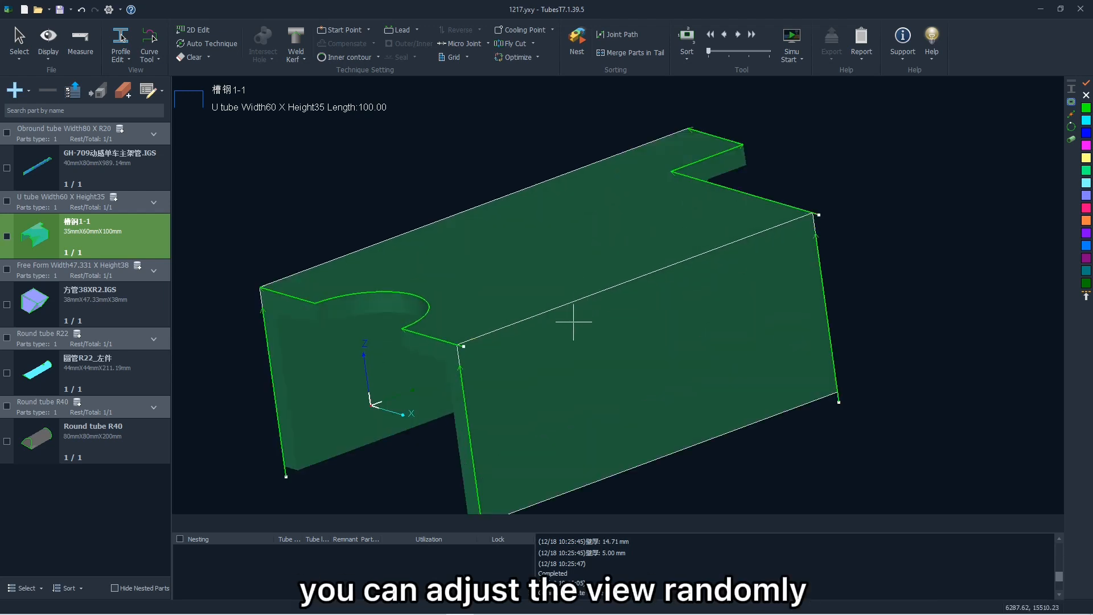
mouse_move(574, 322)
middle_down()
mouse_move(557, 361)
mouse_move(542, 354)
middle_up()
key(F3)
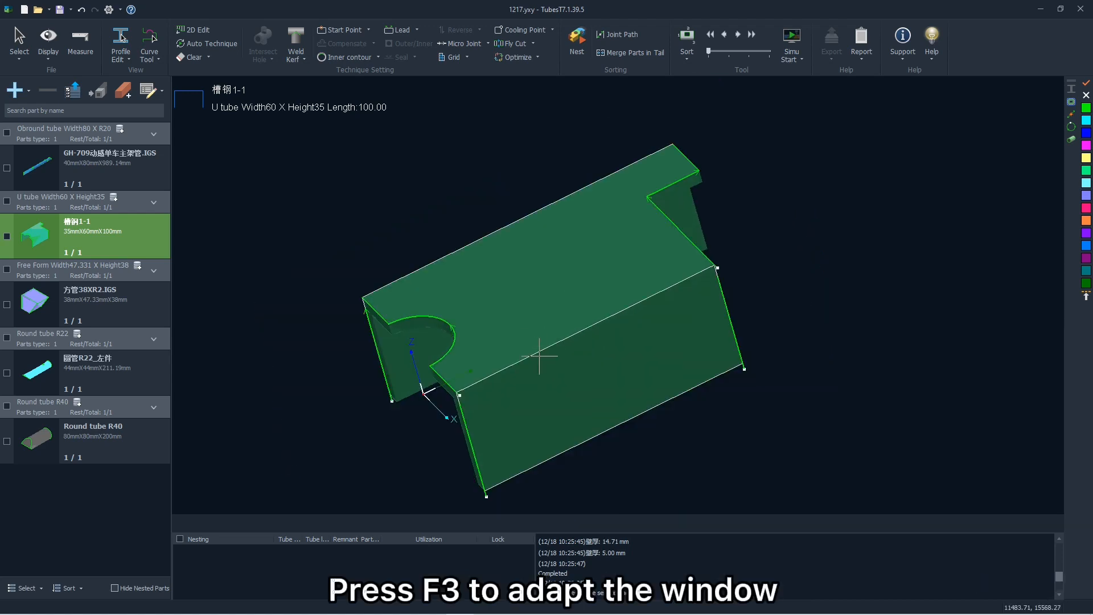
key(F4)
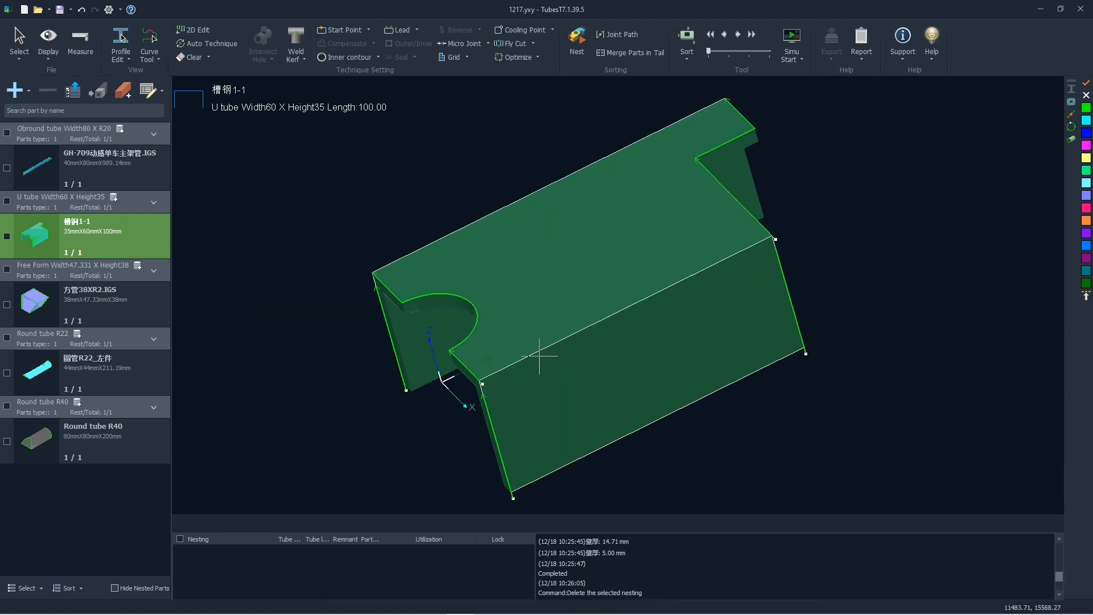
key(F4)
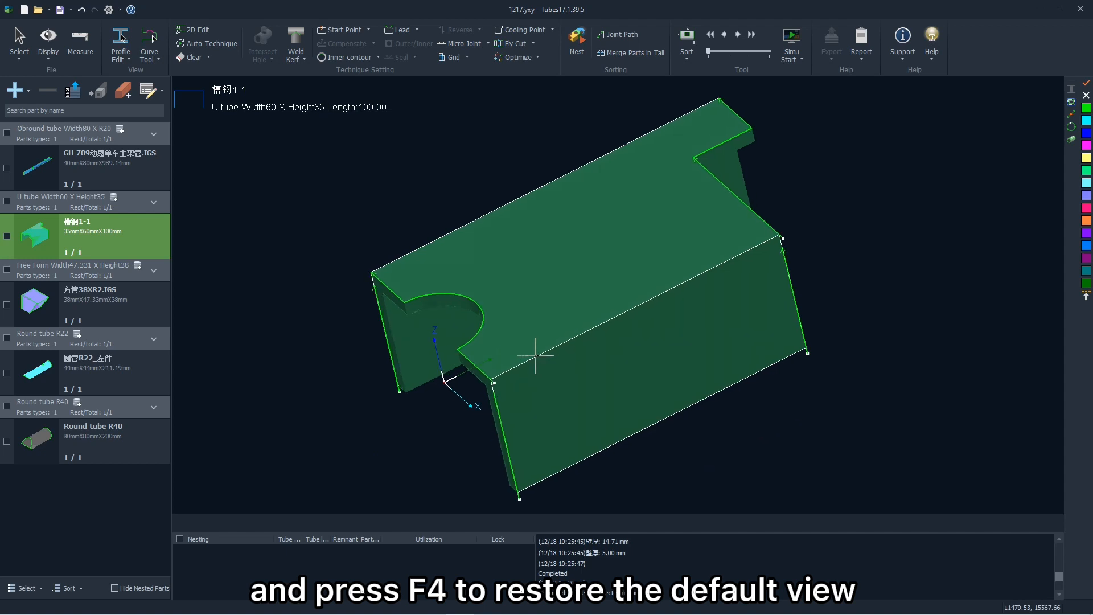
Examine the notched far end of the 槽钢1-1 part up close from another angle, and return to the default view.
scroll(457, 349, down, 4)
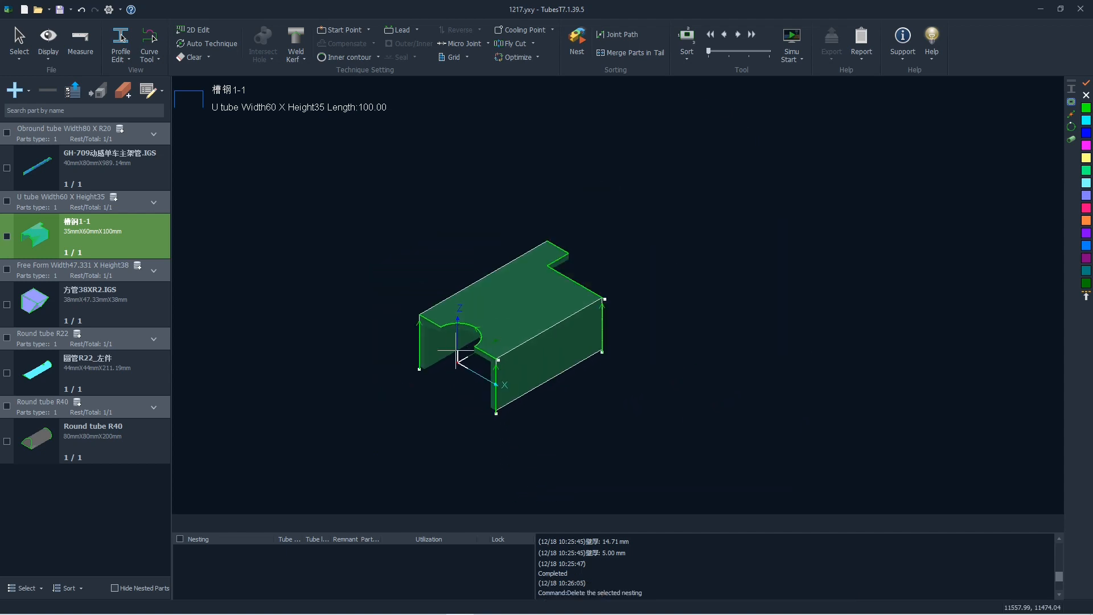
scroll(505, 333, up, 4)
middle_drag(513, 349, 391, 336)
scroll(629, 258, up, 6)
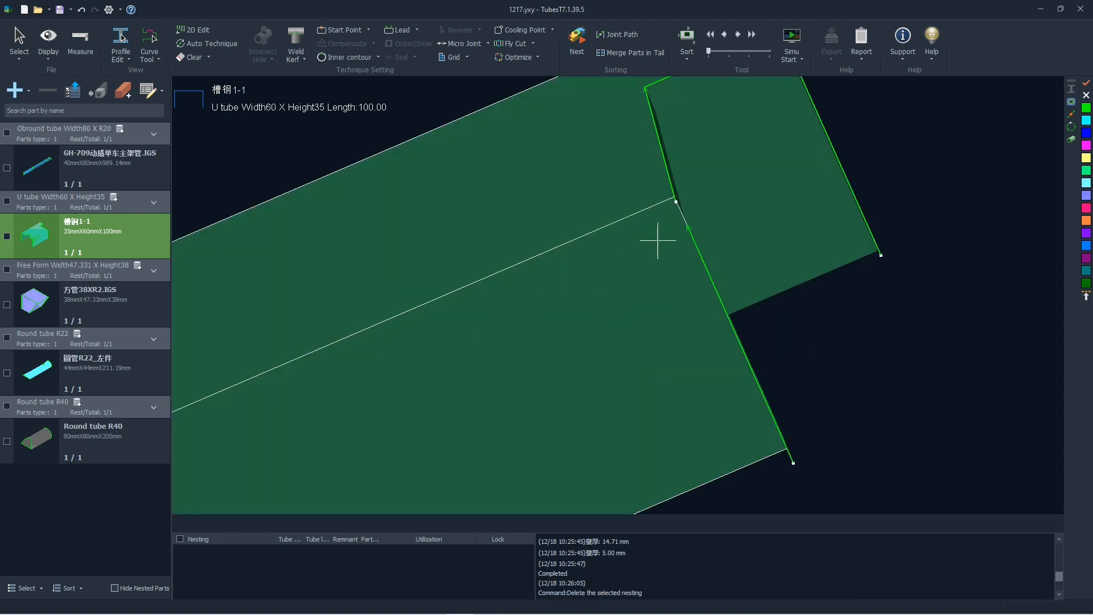
mouse_move(636, 259)
middle_down()
mouse_move(630, 270)
mouse_move(646, 278)
middle_up()
key(F4)
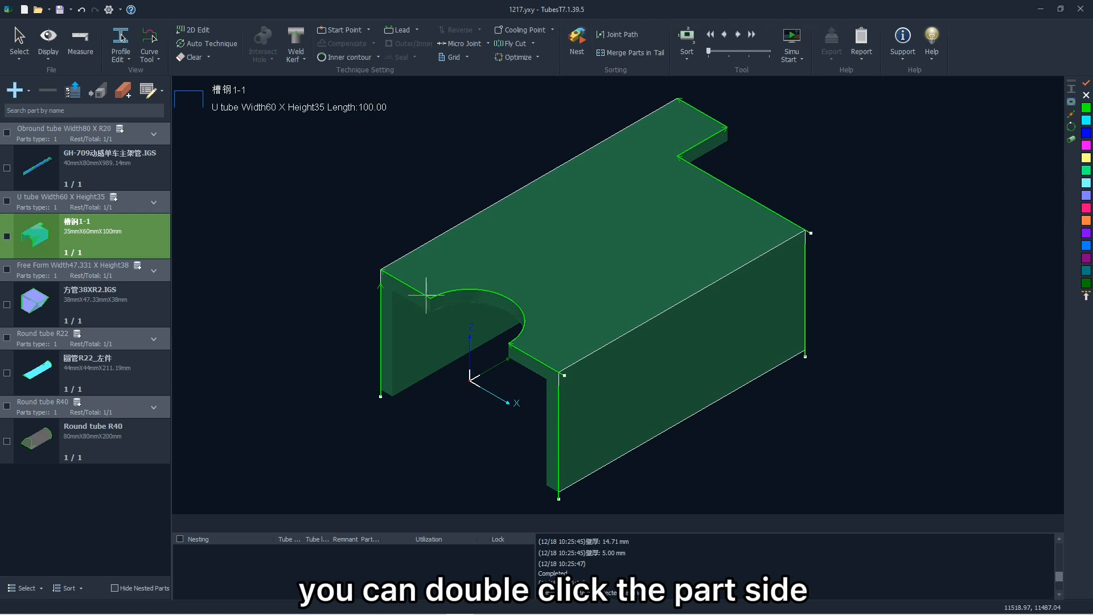
View the 槽钢1-1 part from several preset directions using the pop-up view palette.
double_click(362, 244)
click(384, 217)
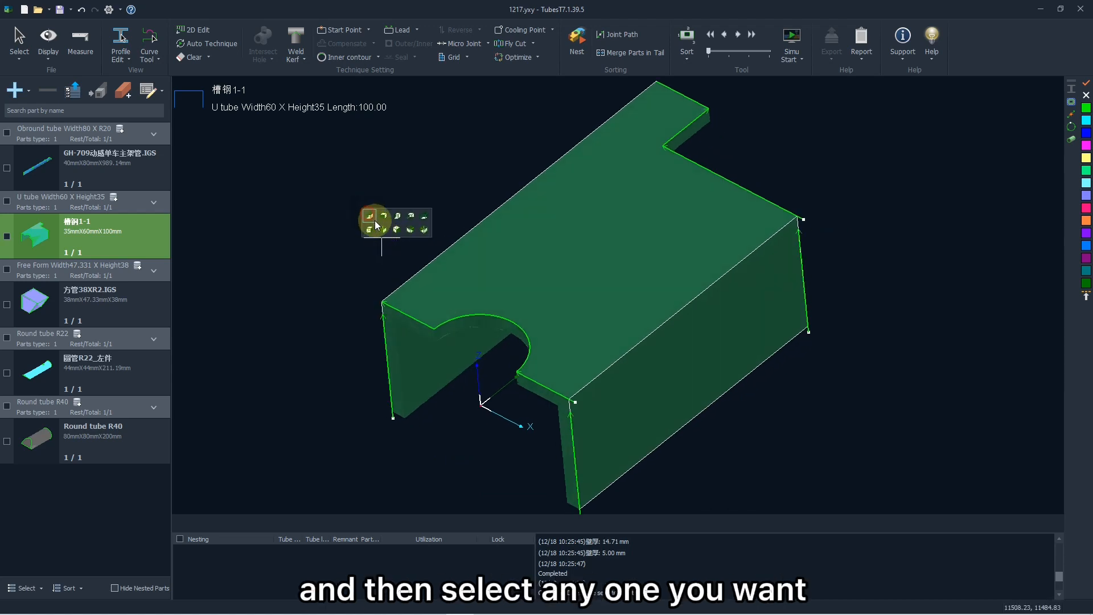
click(397, 229)
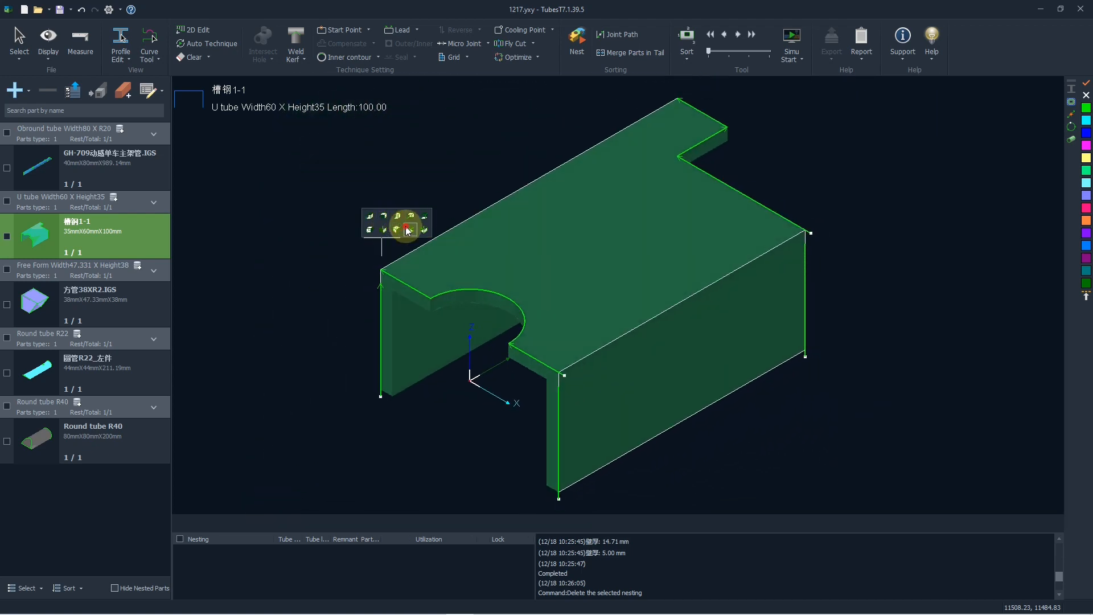
click(411, 216)
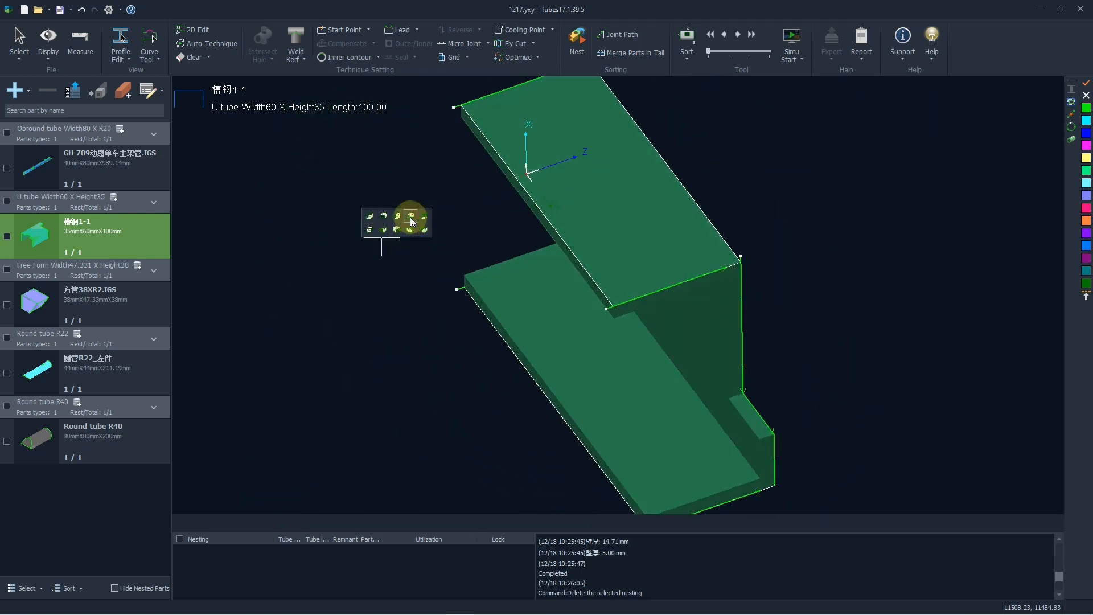
double_click(378, 196)
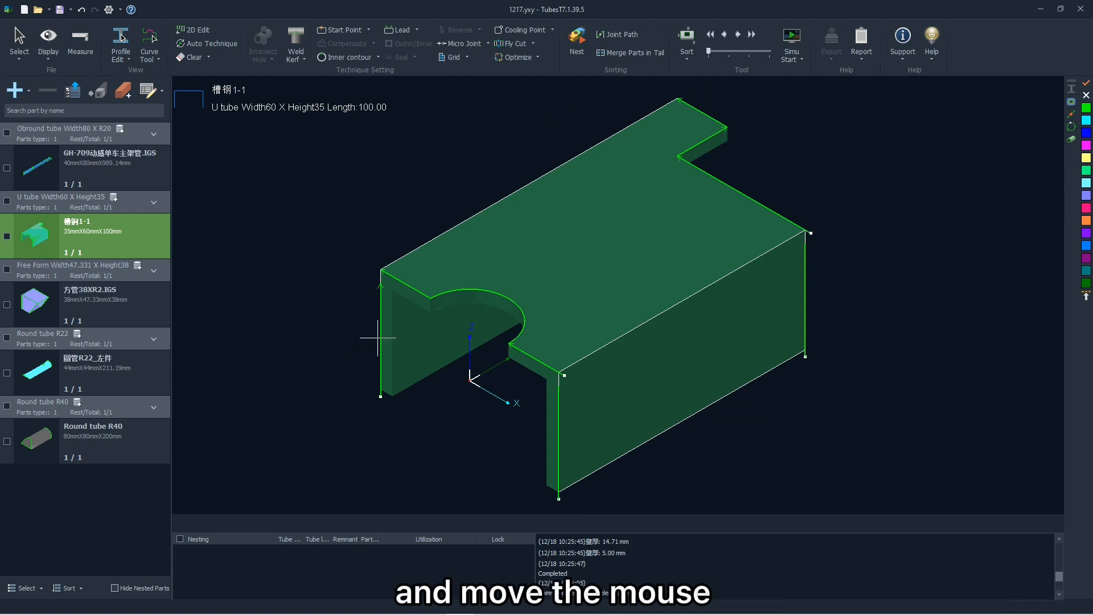
Pan the 槽钢1-1 part and spin it around its length, first slowly and then faster, to inspect all sides.
mouse_move(604, 309)
middle_down()
mouse_move(564, 307)
mouse_move(639, 305)
mouse_move(593, 300)
mouse_move(626, 298)
middle_up()
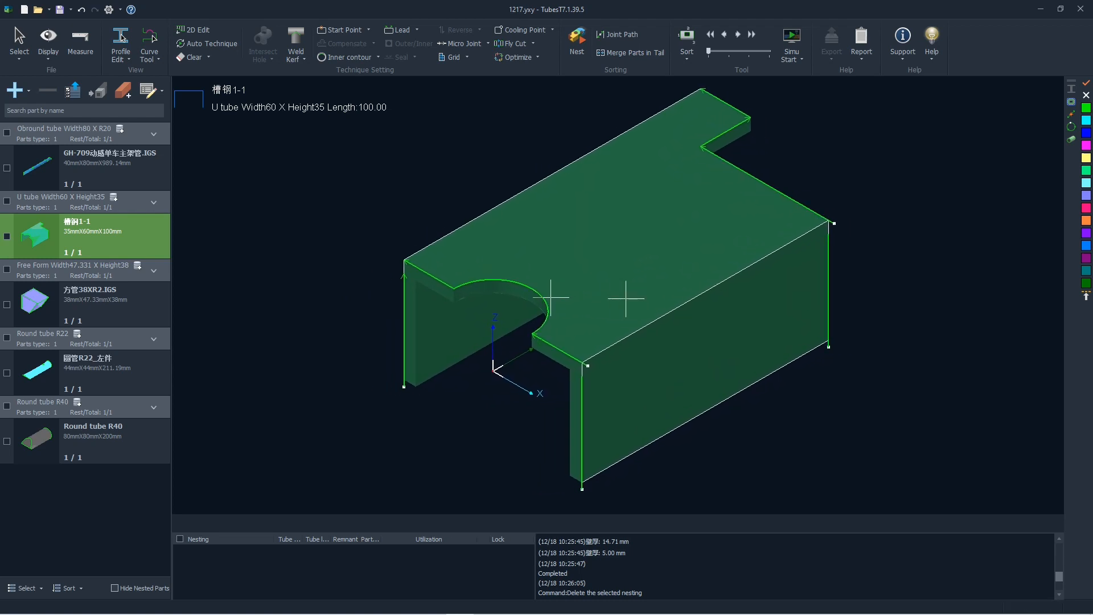
shift+scroll(595, 267, down, 5)
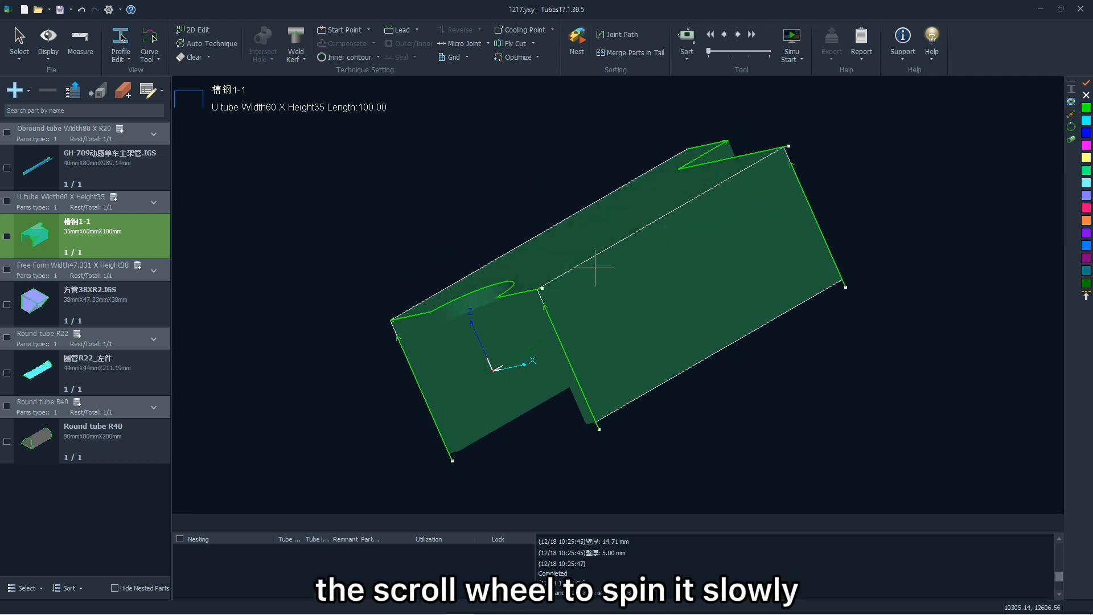
shift+scroll(595, 267, down, 2)
shift+scroll(595, 268, down, 3)
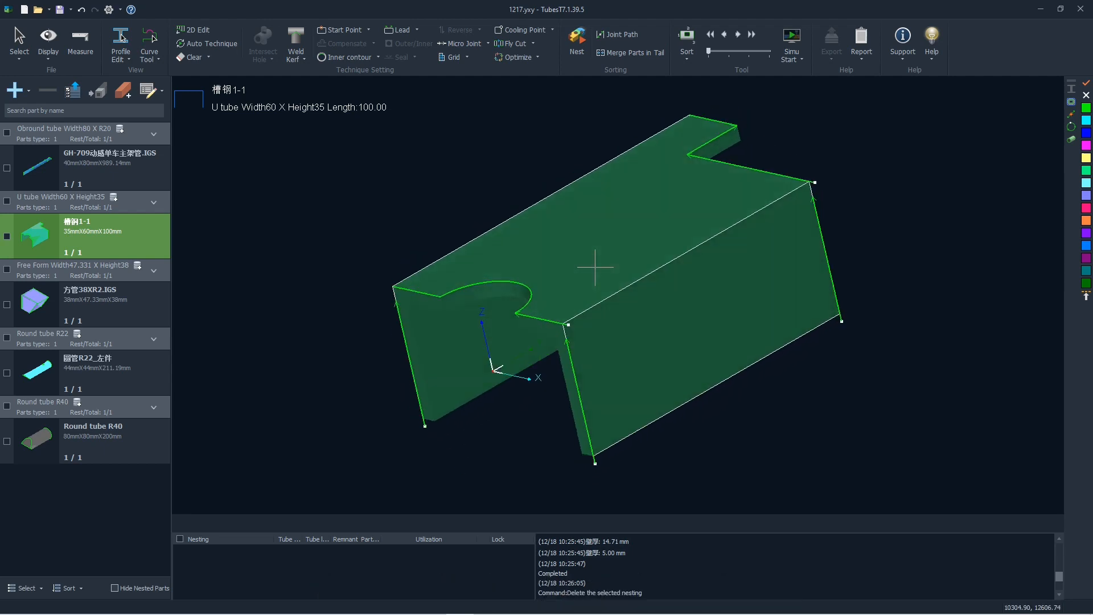
shift+middle_drag(609, 272, 595, 248)
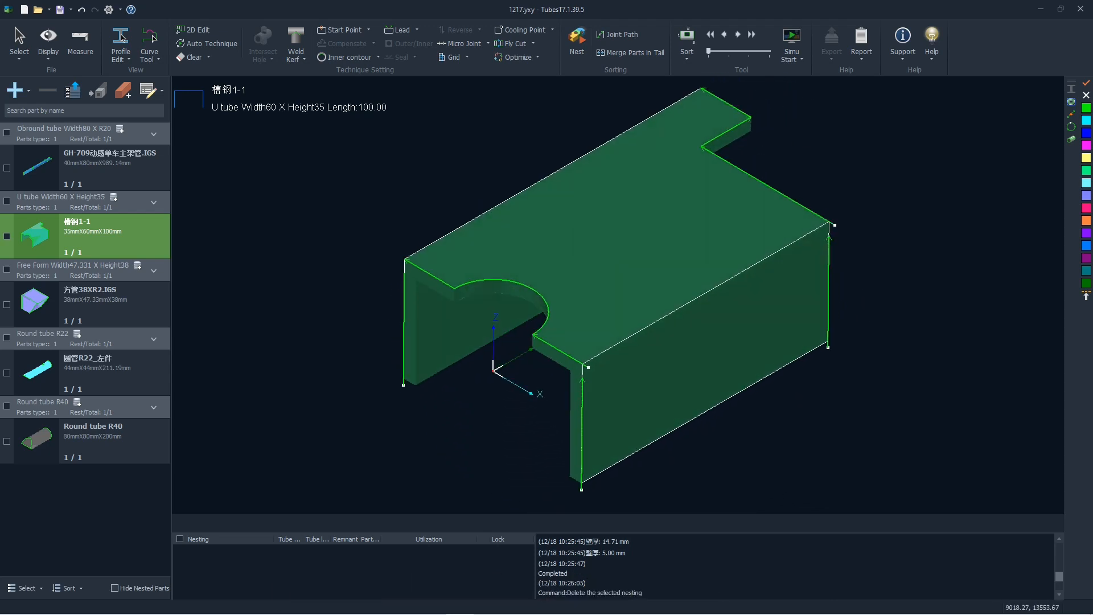
ctrl+scroll(594, 249, down, 5)
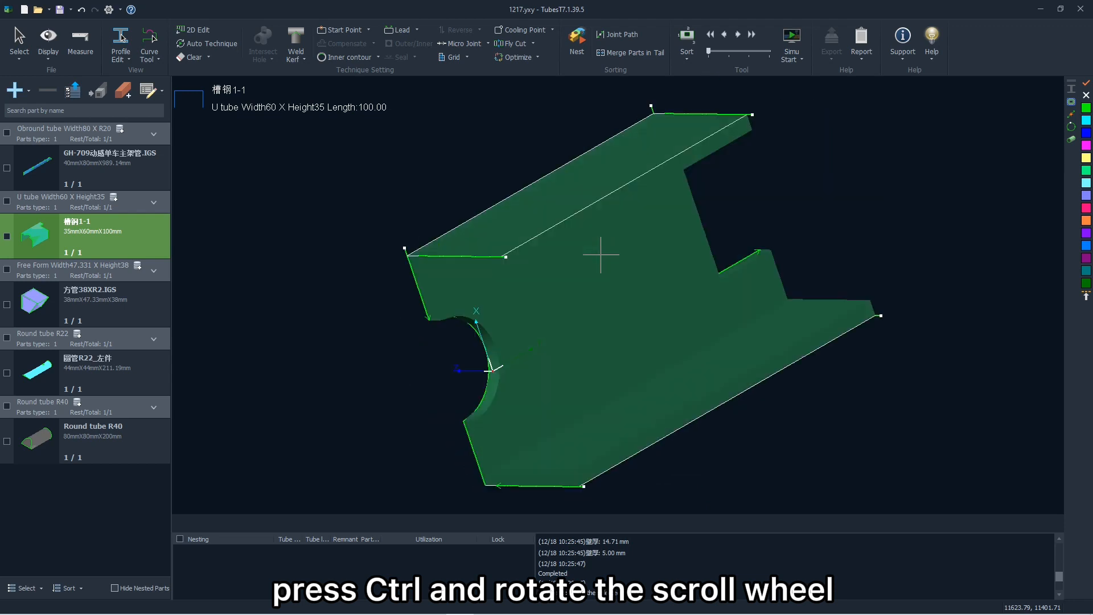
ctrl+scroll(599, 265, down, 5)
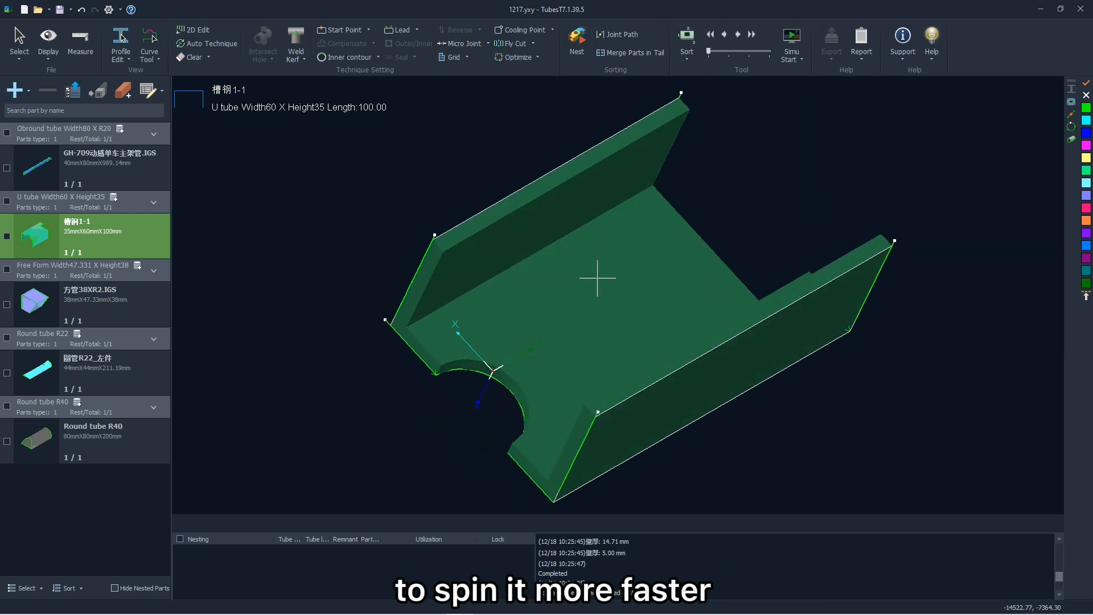
ctrl+scroll(596, 282, up, 7)
ctrl+scroll(596, 292, down, 8)
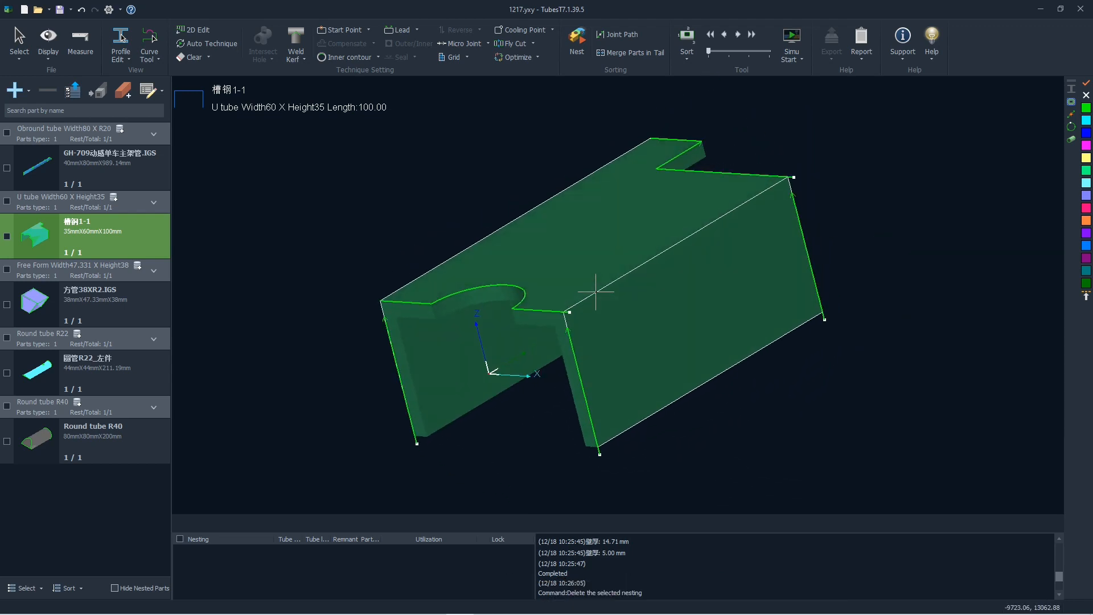
Toggle the Render Effect display of the part off and back on.
click(48, 44)
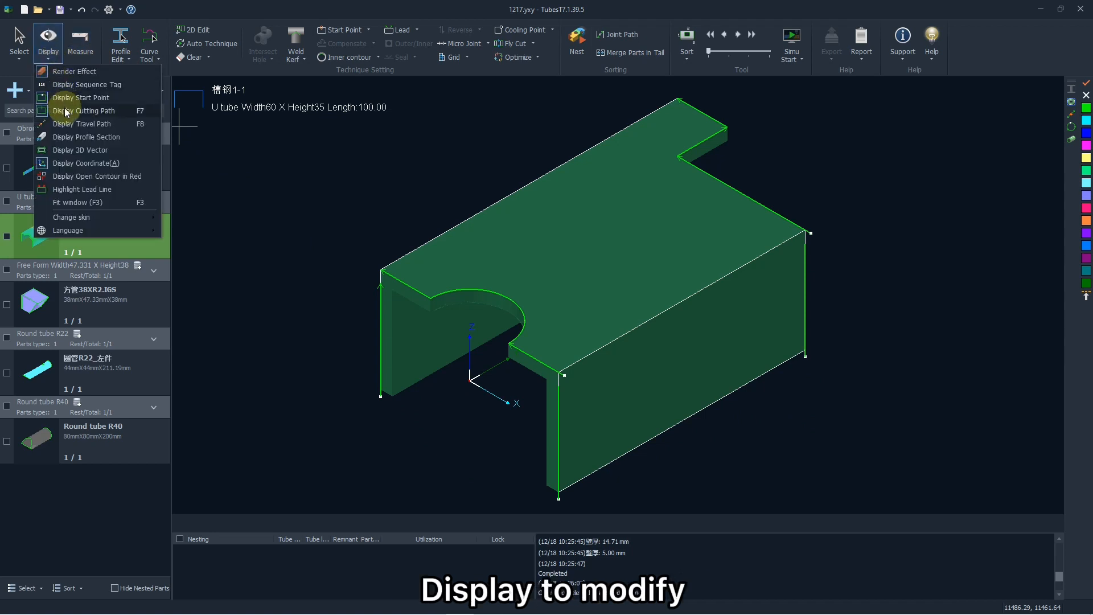
click(77, 71)
click(58, 54)
click(59, 71)
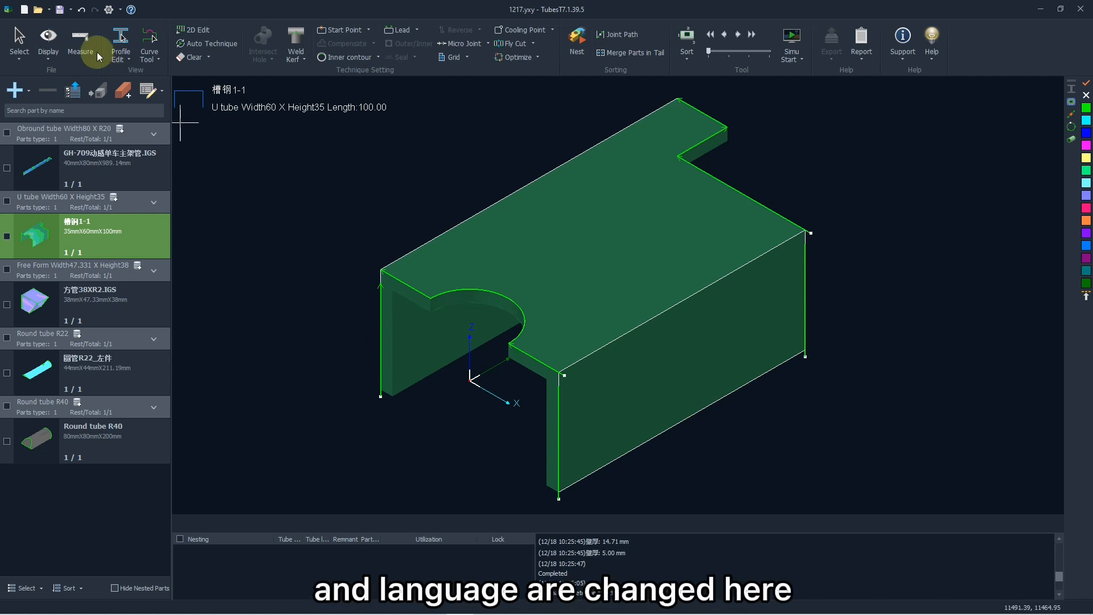
Look through the available skin colors and interface languages in the display options, leaving them as they are.
click(58, 52)
mouse_move(77, 217)
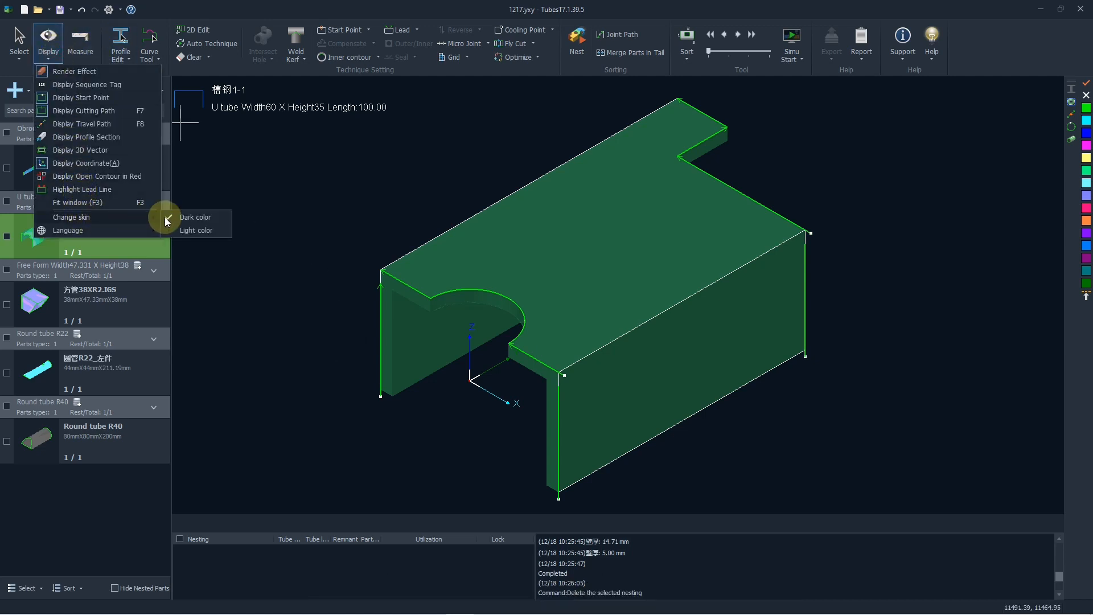
mouse_move(118, 232)
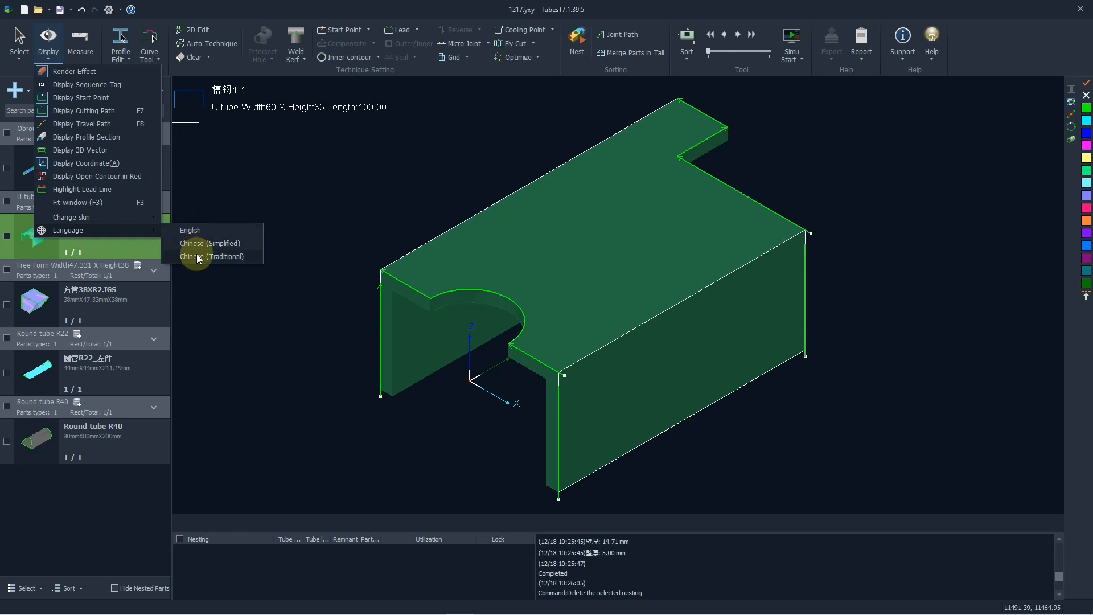
click(330, 170)
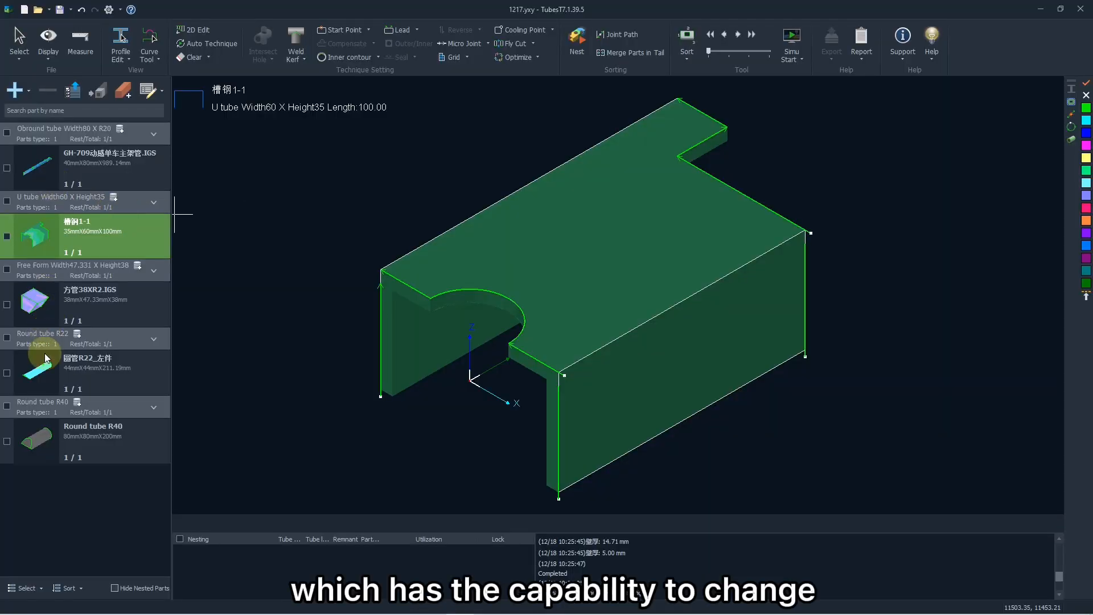
Add straight lead-in lines of 3 mm at 90° to the selected cutting contours of the Round tube R40 part.
click(46, 433)
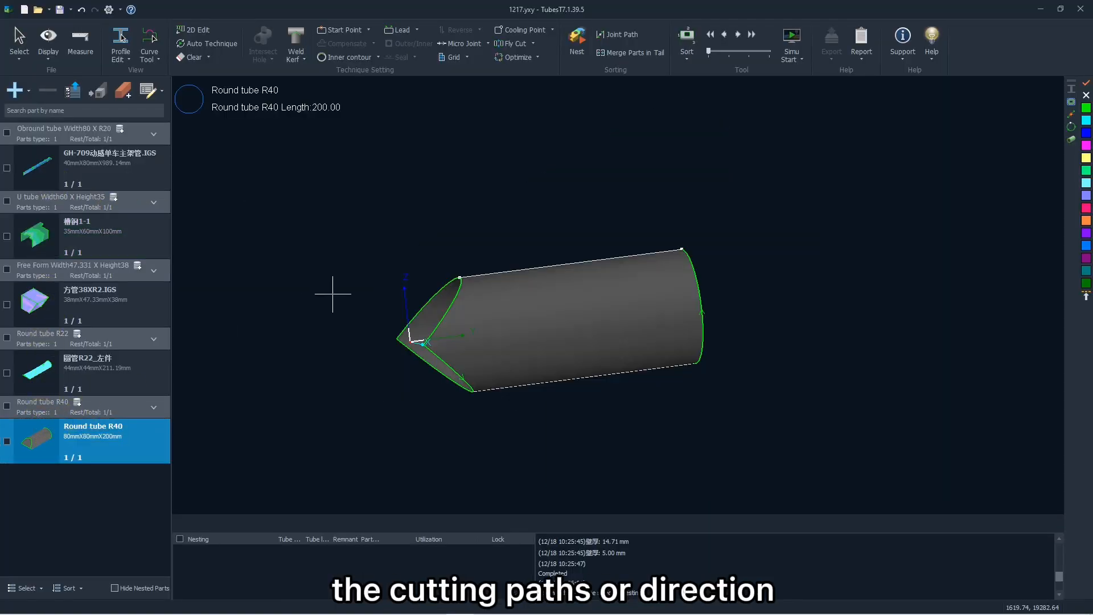
middle_drag(567, 242, 577, 284)
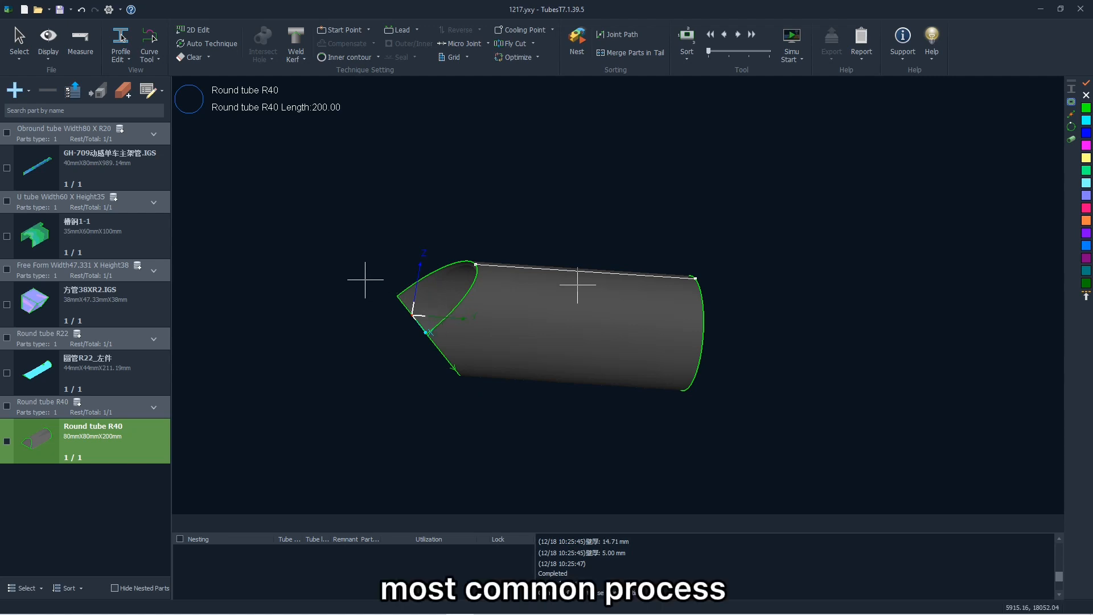
click(471, 303)
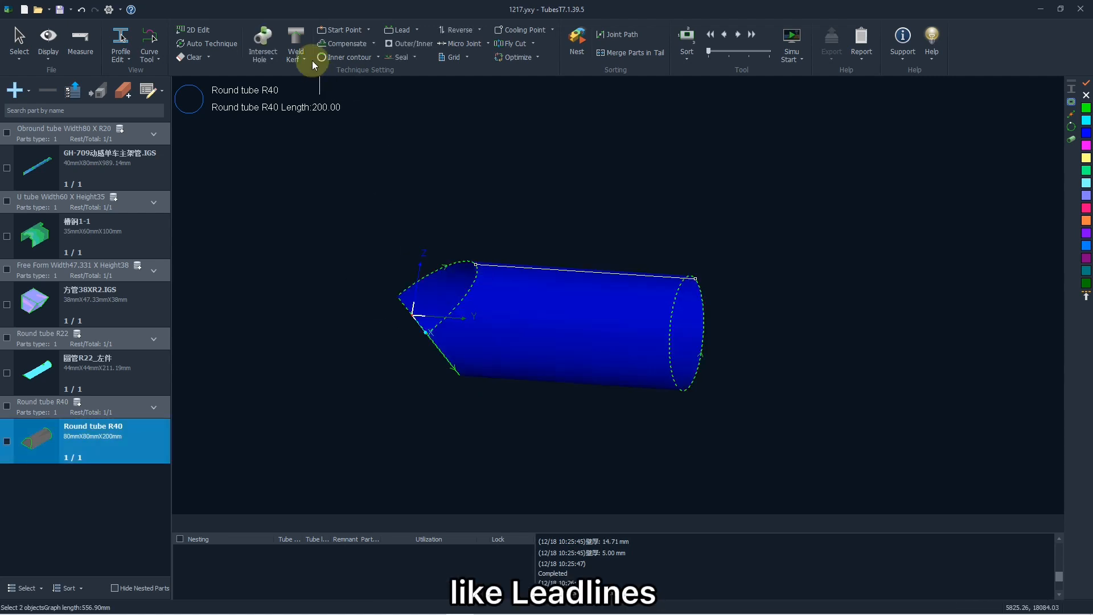
click(401, 29)
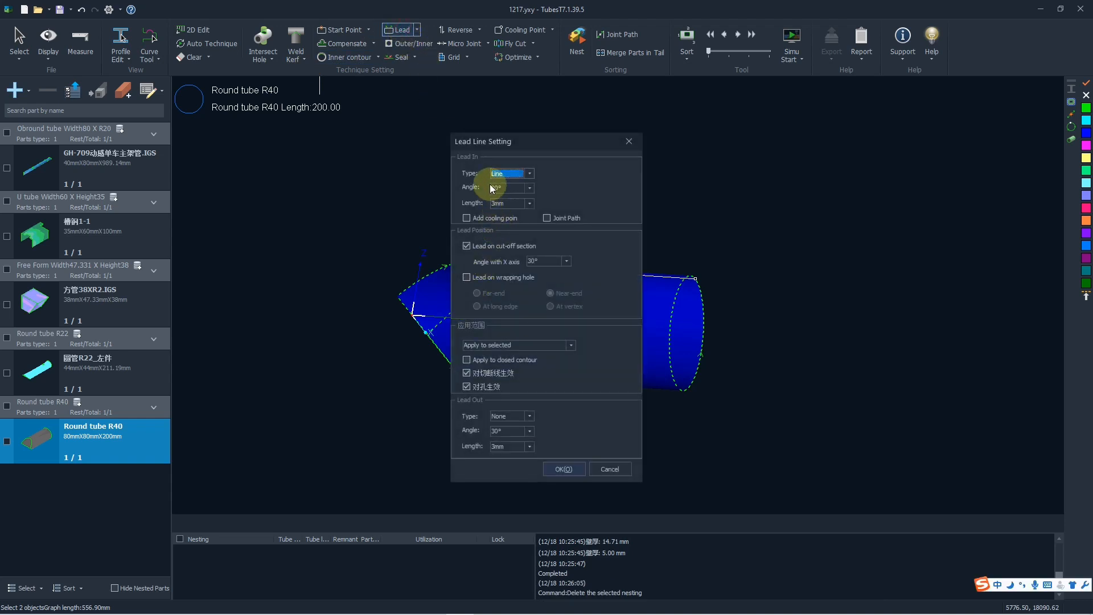
drag(524, 144, 513, 145)
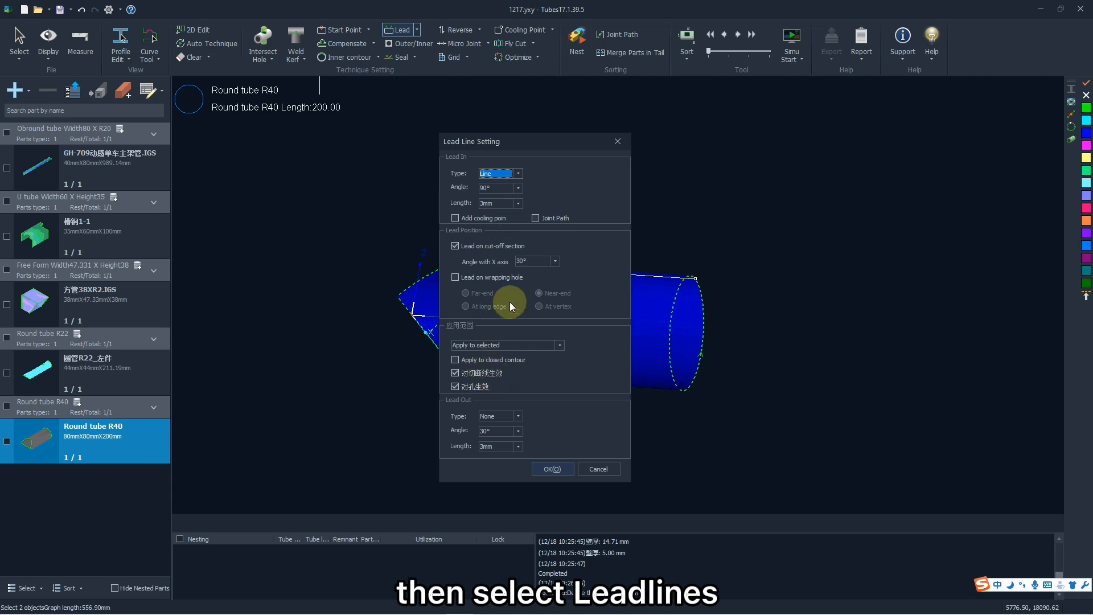
click(555, 470)
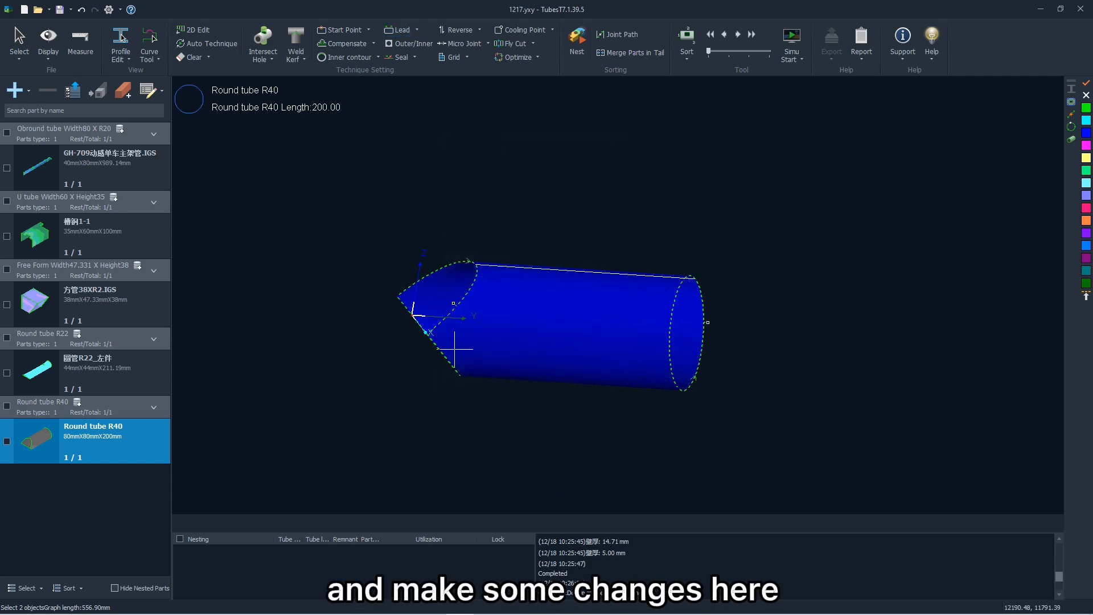
scroll(451, 310, up, 6)
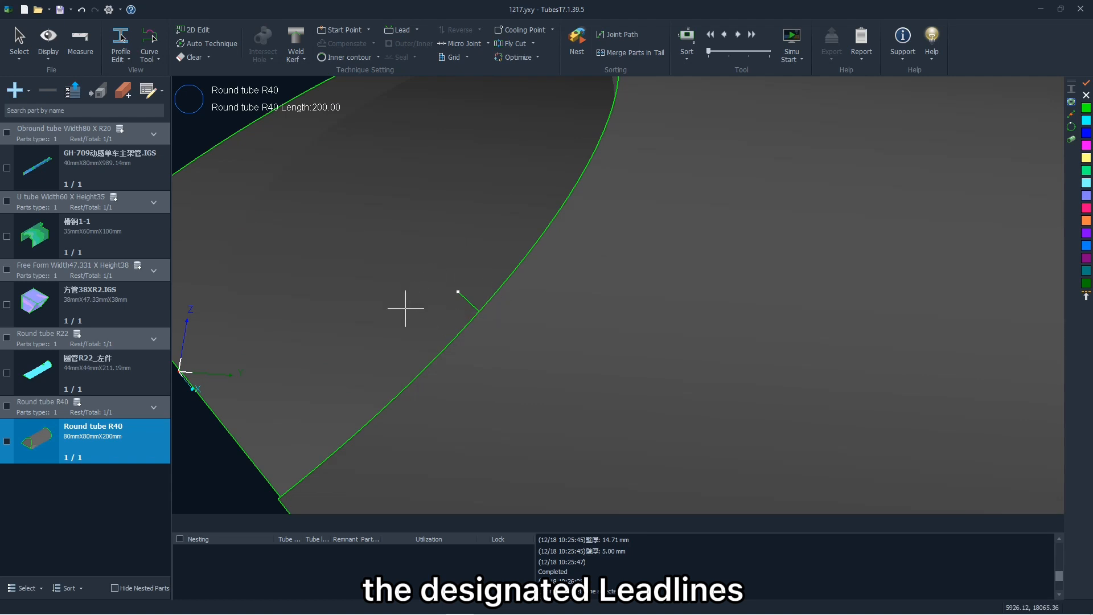
scroll(405, 308, down, 5)
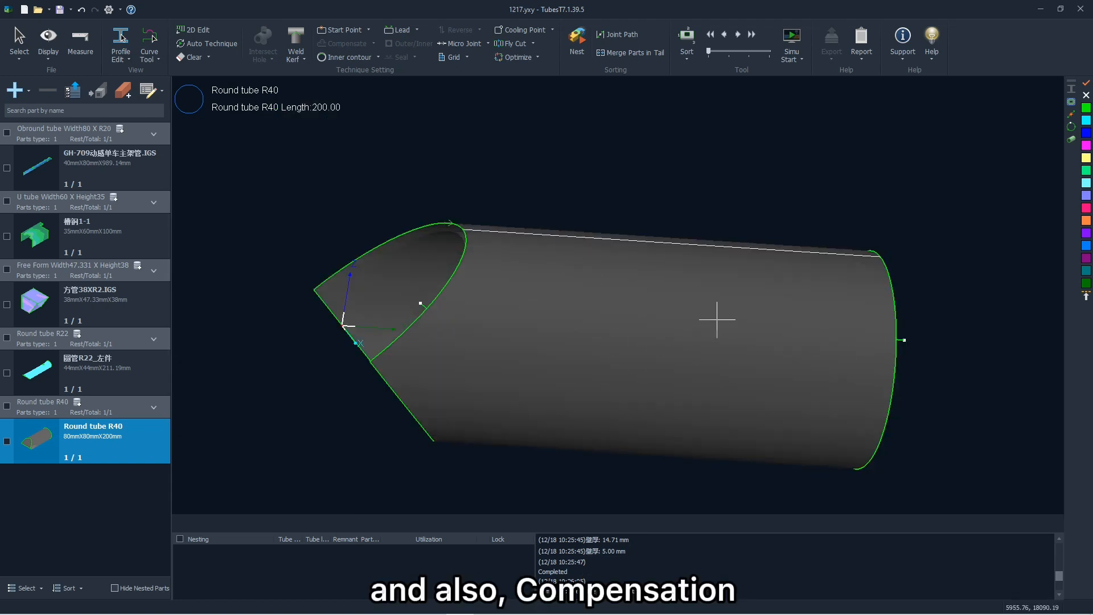
Apply a weld kerf to the whole Round tube R40 part and inspect the cutting path at its pointed end.
drag(746, 296, 490, 329)
drag(644, 342, 664, 319)
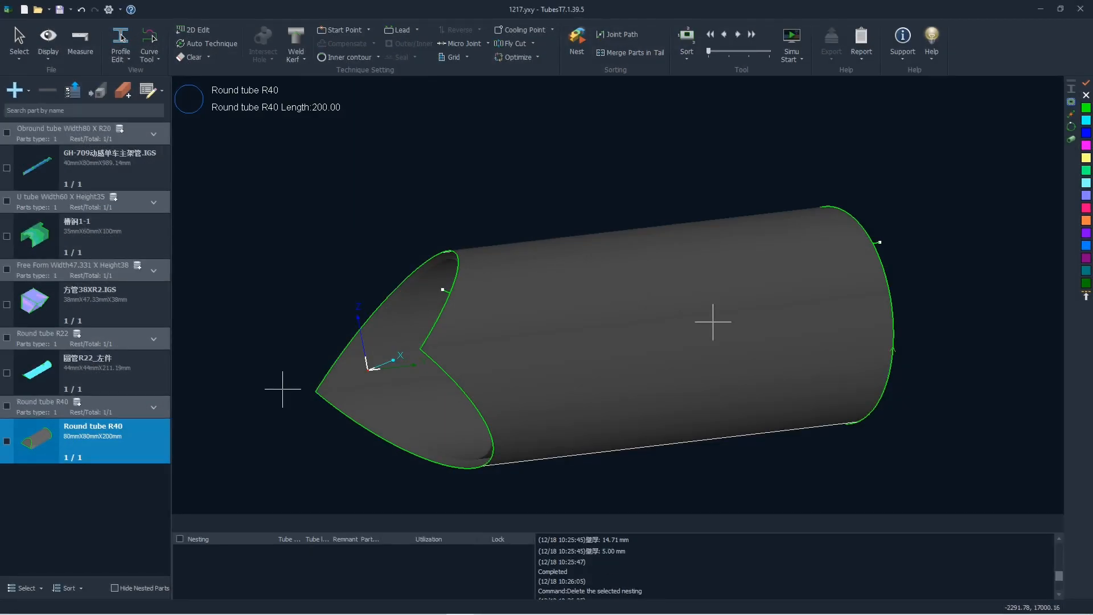
click(543, 324)
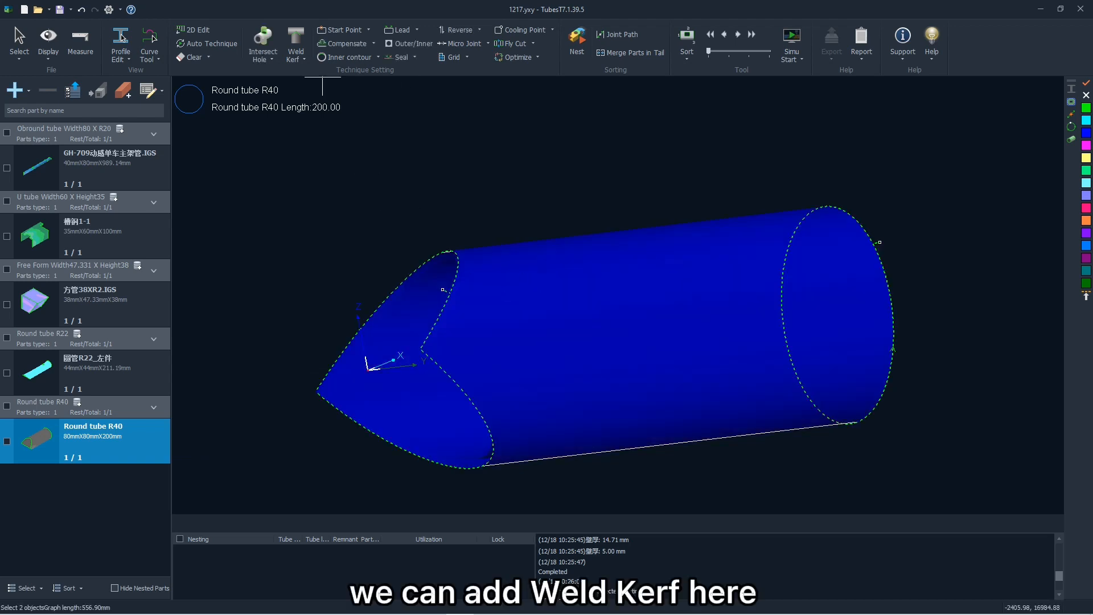
click(295, 60)
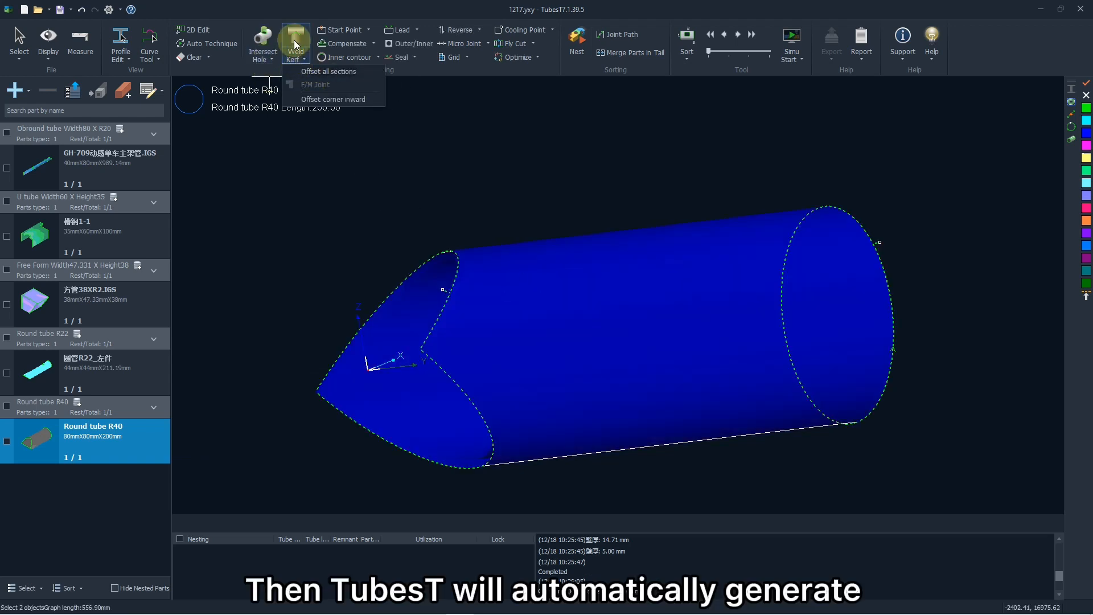
click(296, 39)
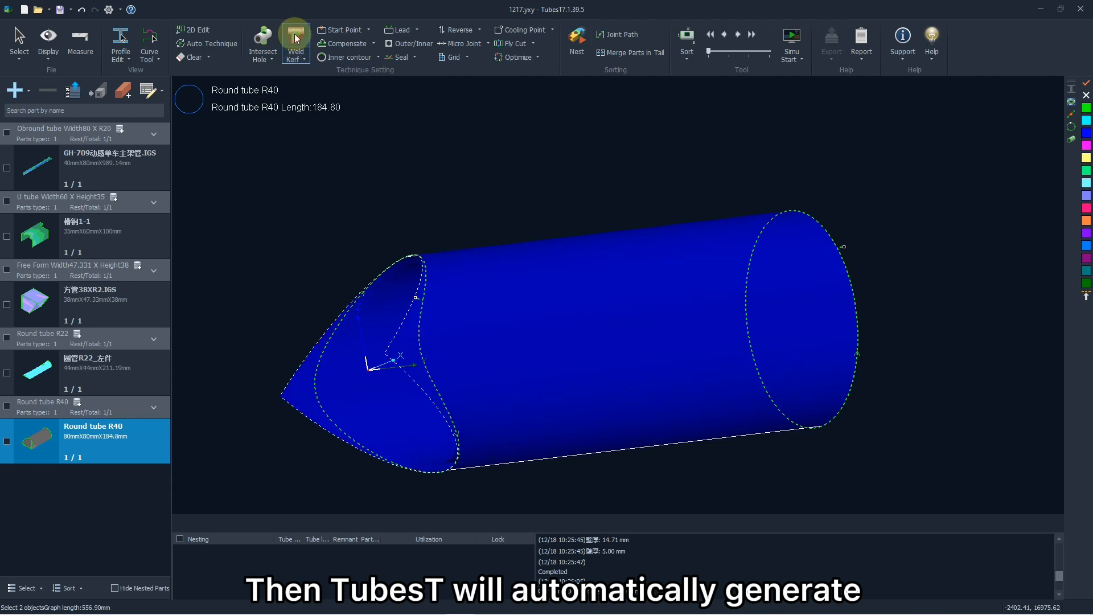
click(433, 227)
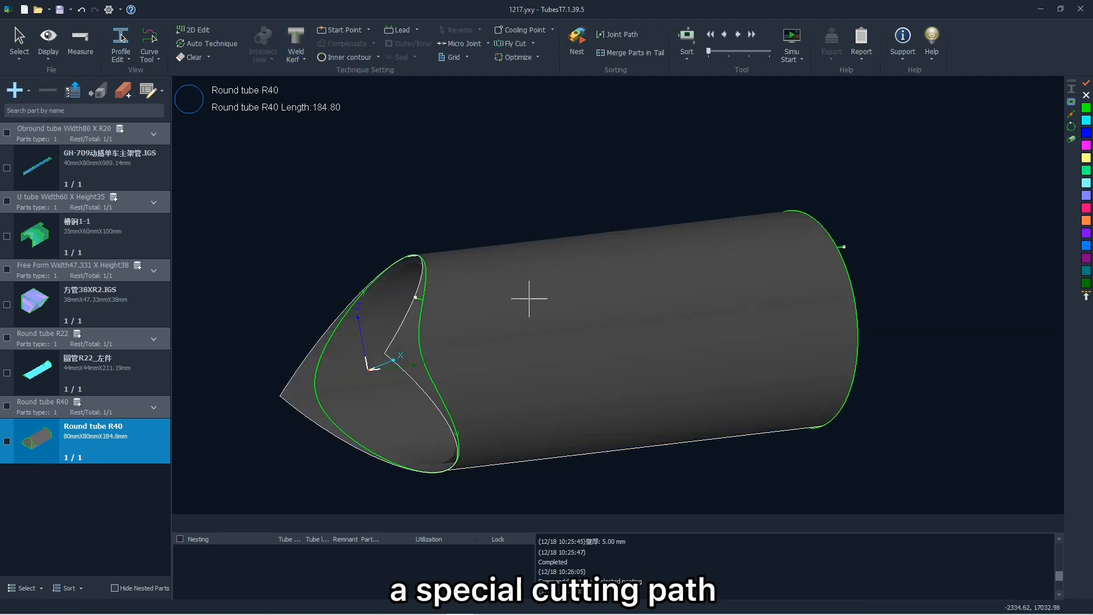
mouse_move(568, 289)
middle_down()
mouse_move(542, 312)
mouse_move(560, 304)
mouse_move(516, 305)
mouse_move(559, 297)
middle_up()
scroll(406, 340, up, 4)
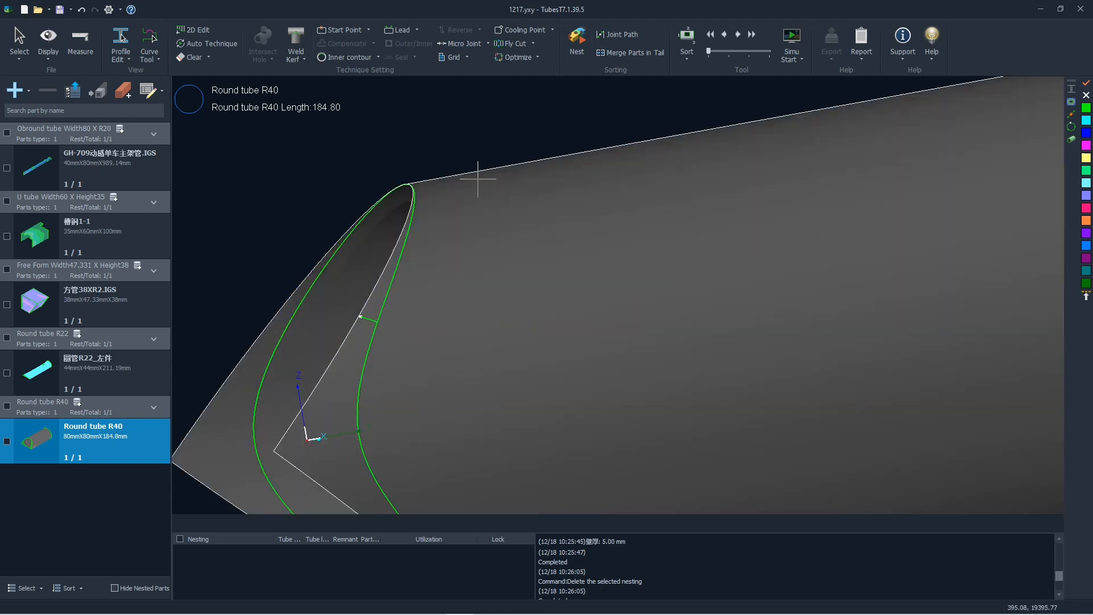
scroll(478, 178, down, 2)
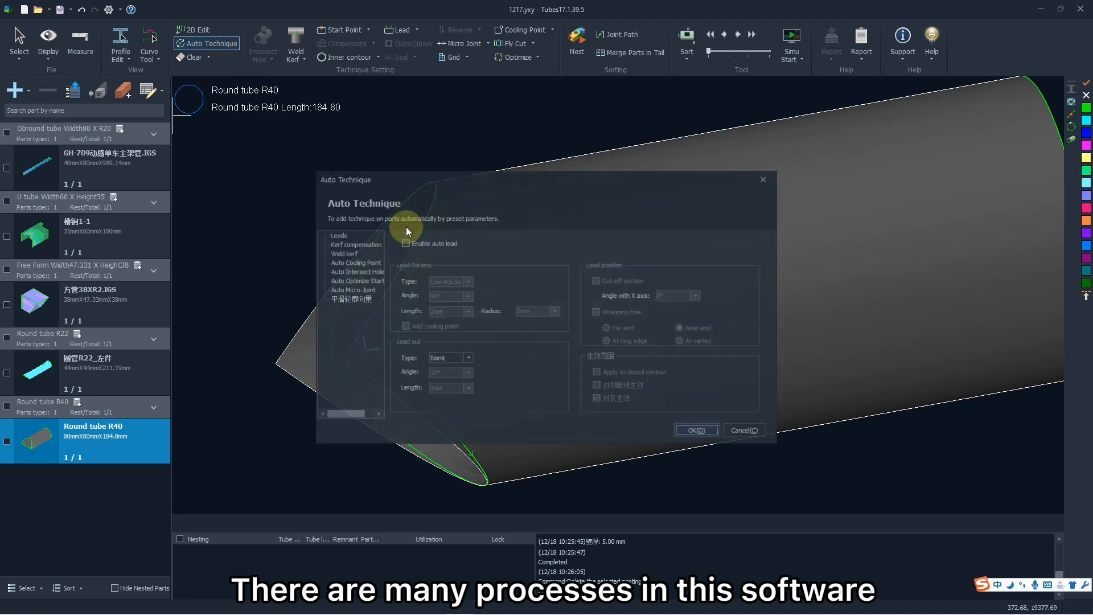
Review the Auto Technique settings for kerf compensation, weld kerf, cooling points and intersect holes, and close the dialog.
click(348, 245)
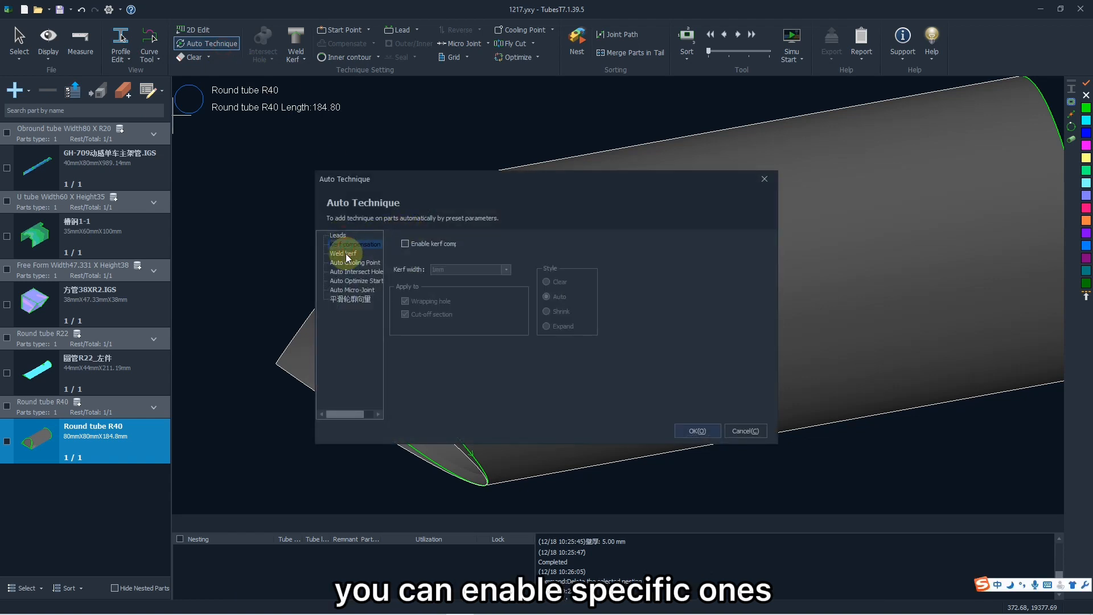
click(348, 254)
click(349, 263)
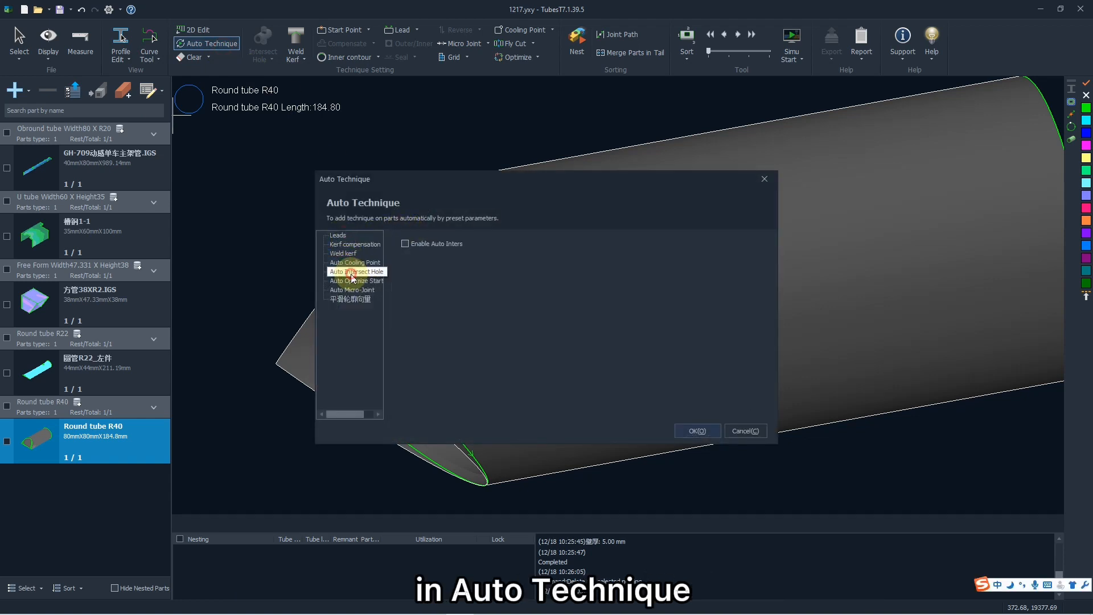
click(357, 272)
click(353, 262)
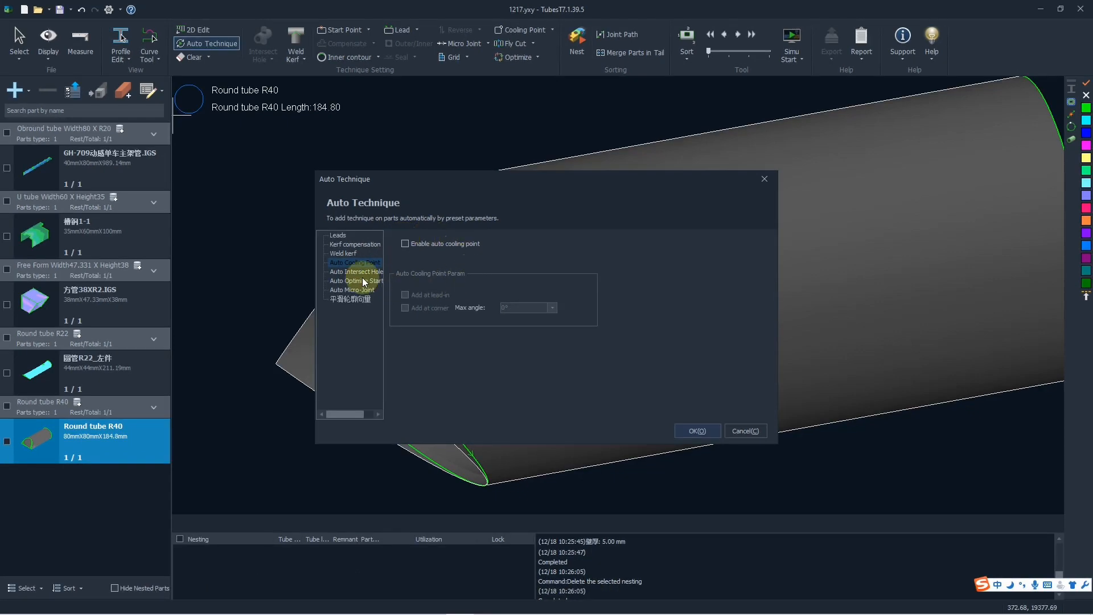
click(697, 431)
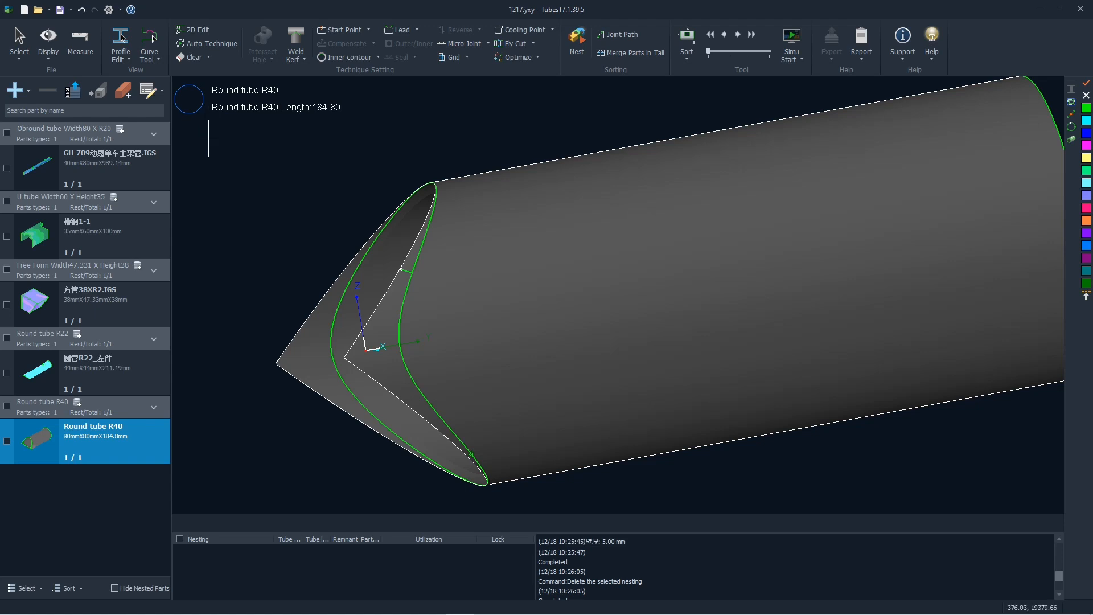
Open the batch modification table for all parts and go over its number, price and text cells.
click(156, 88)
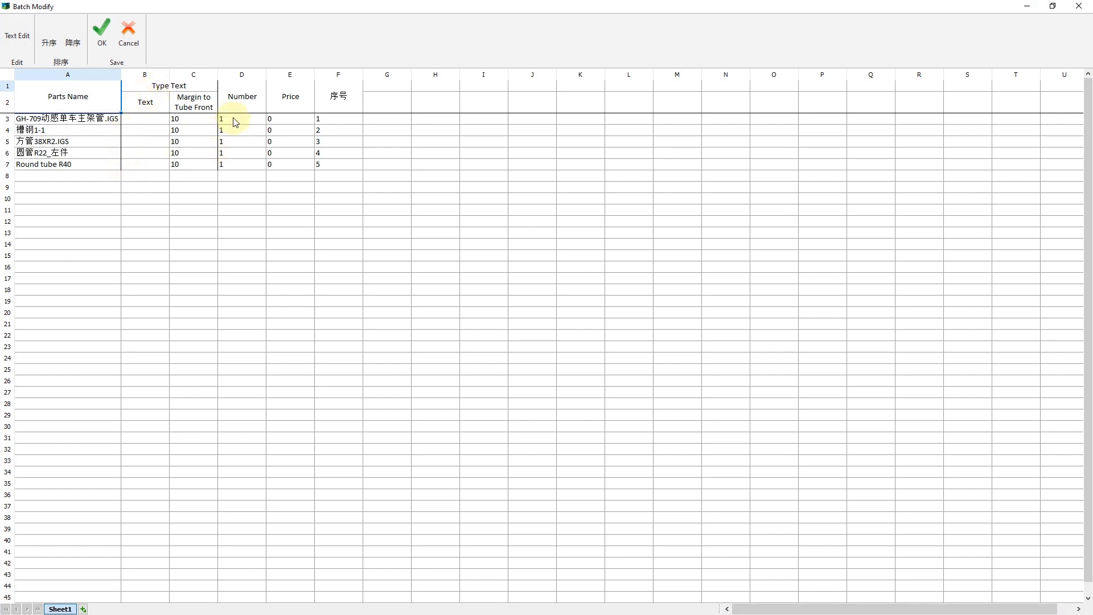
click(235, 123)
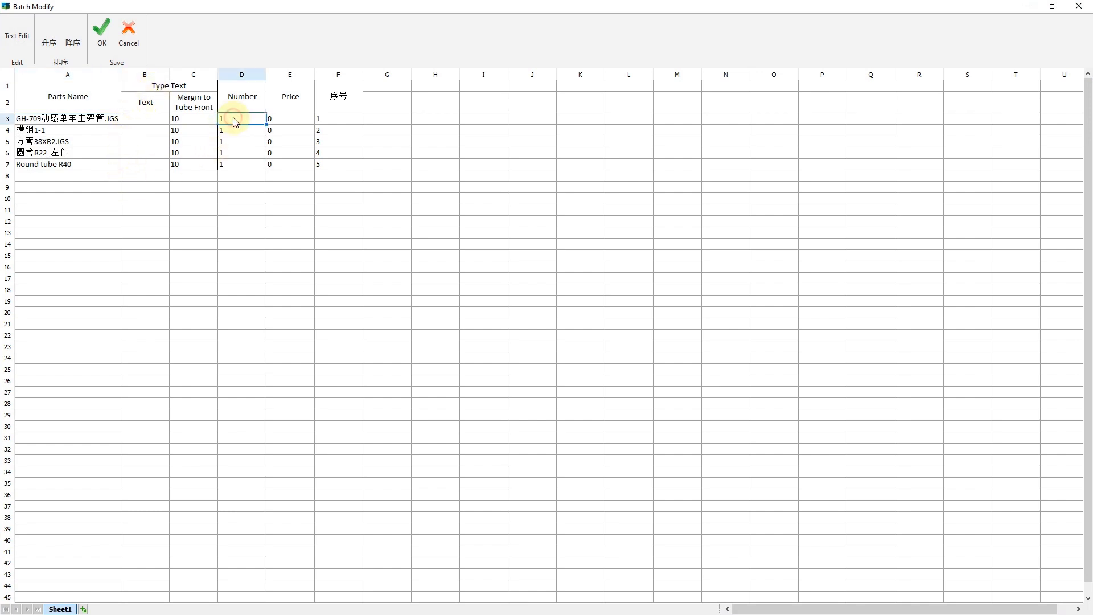
click(291, 120)
click(160, 121)
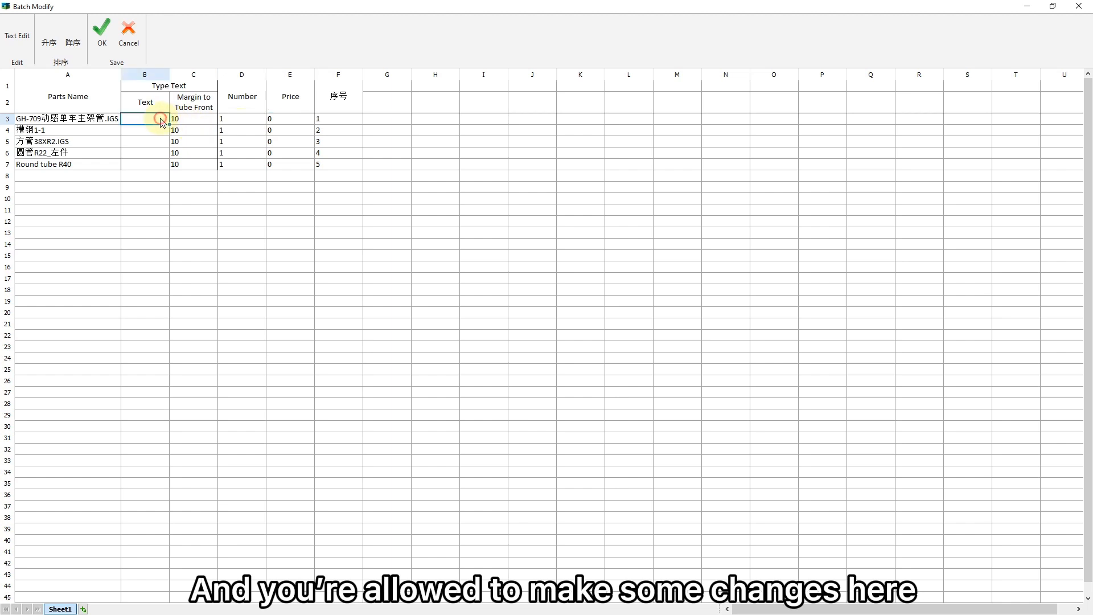
click(160, 133)
click(159, 150)
Set the quantities to 10 for the GH-709 part, 11 for 槽钢1-1 and 圆管R22_左件, 30 for 方管38XR2.IGS and 50 for Round tube R40.
double_click(237, 114)
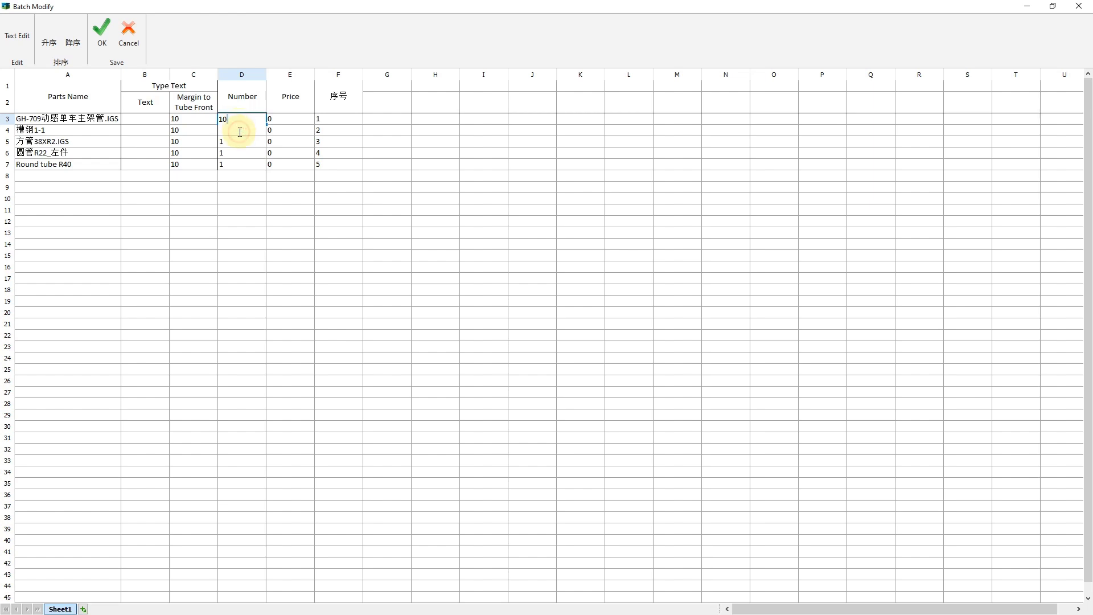
click(239, 159)
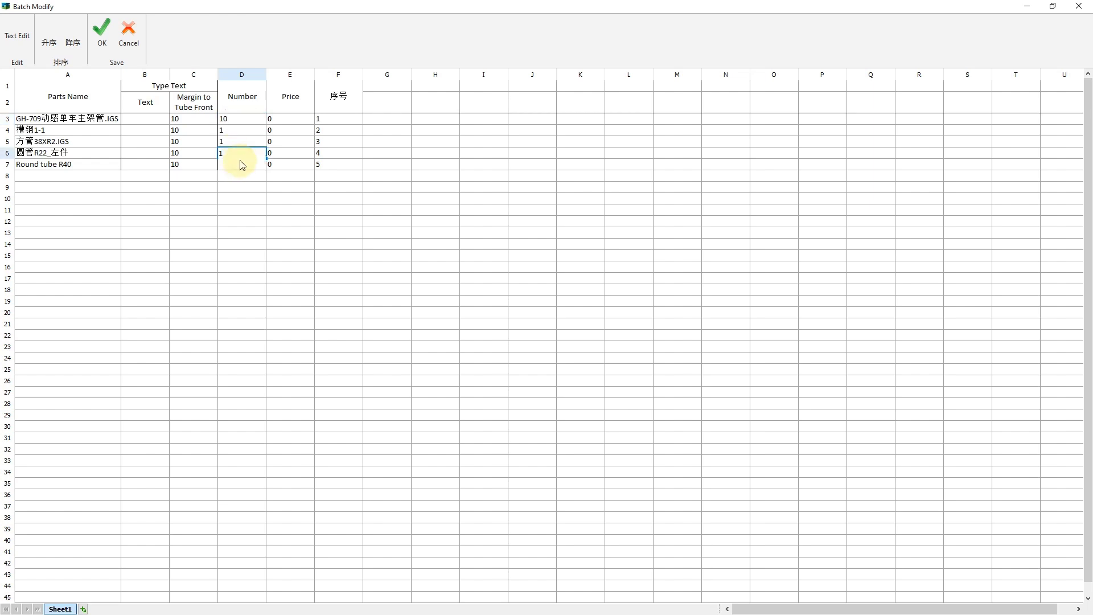
double_click(243, 132)
text(1)
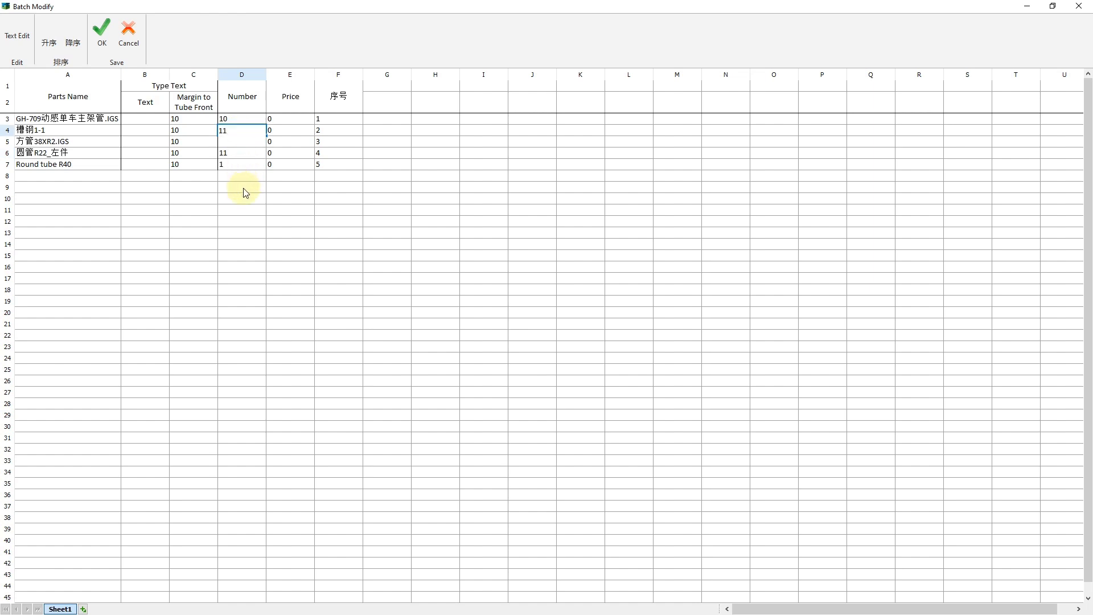
click(243, 188)
click(242, 168)
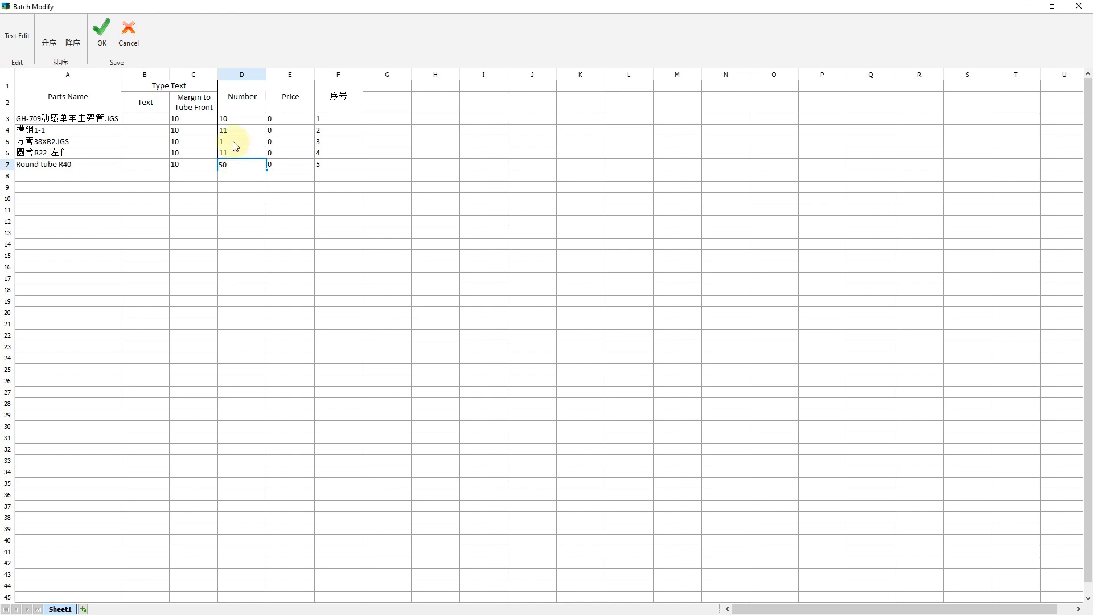
double_click(234, 142)
text(30)
click(239, 199)
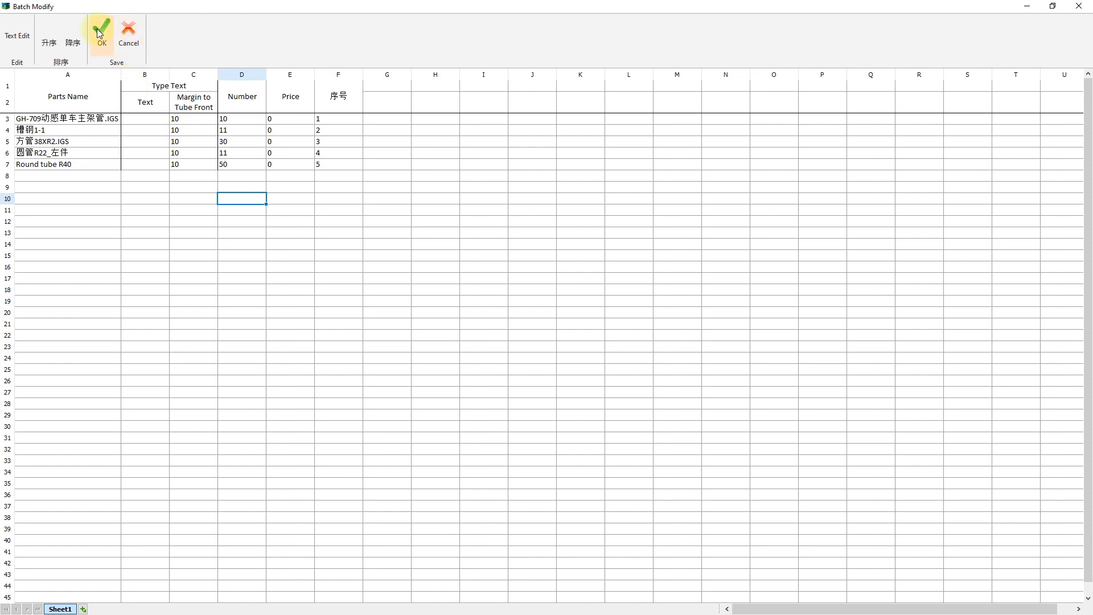
Enter "Friendess" as the marking text of the 槽钢1-1 part and save the batch changes.
click(135, 132)
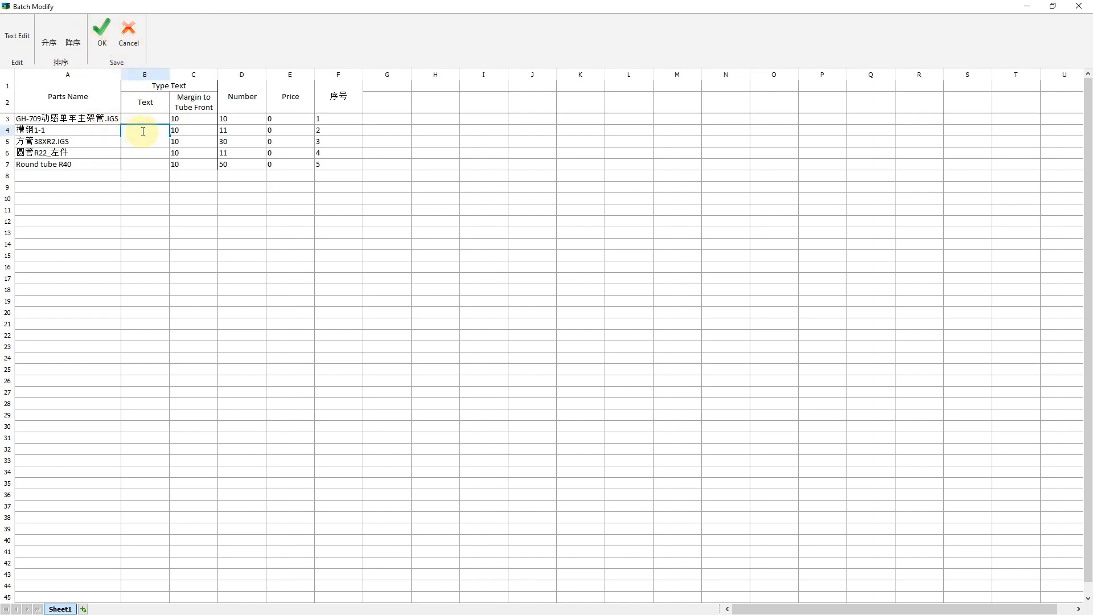
text(Friende)
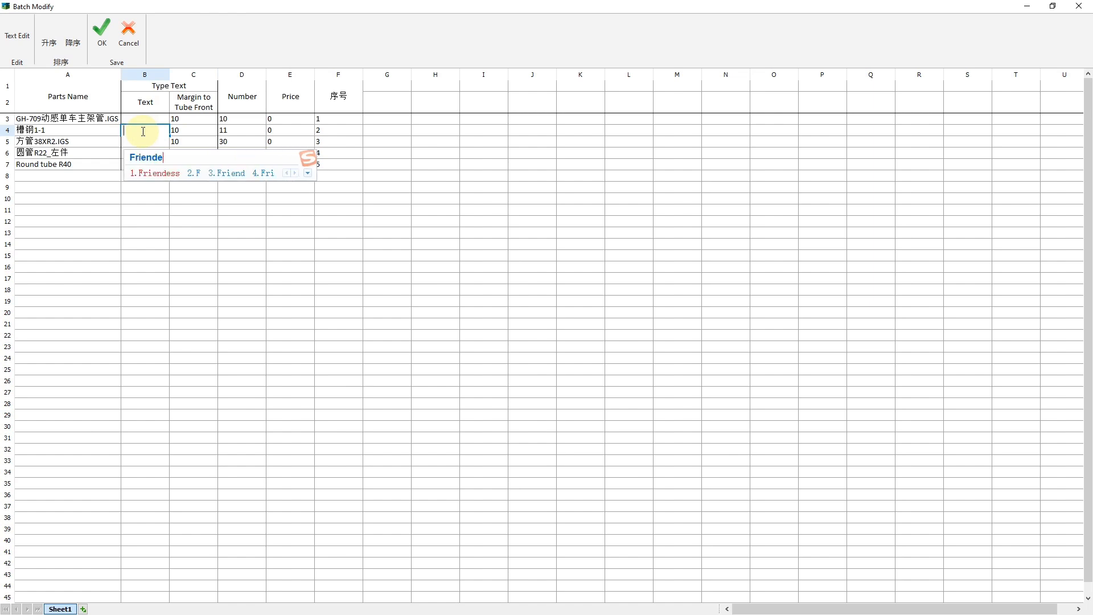
key(Escape)
key(Return)
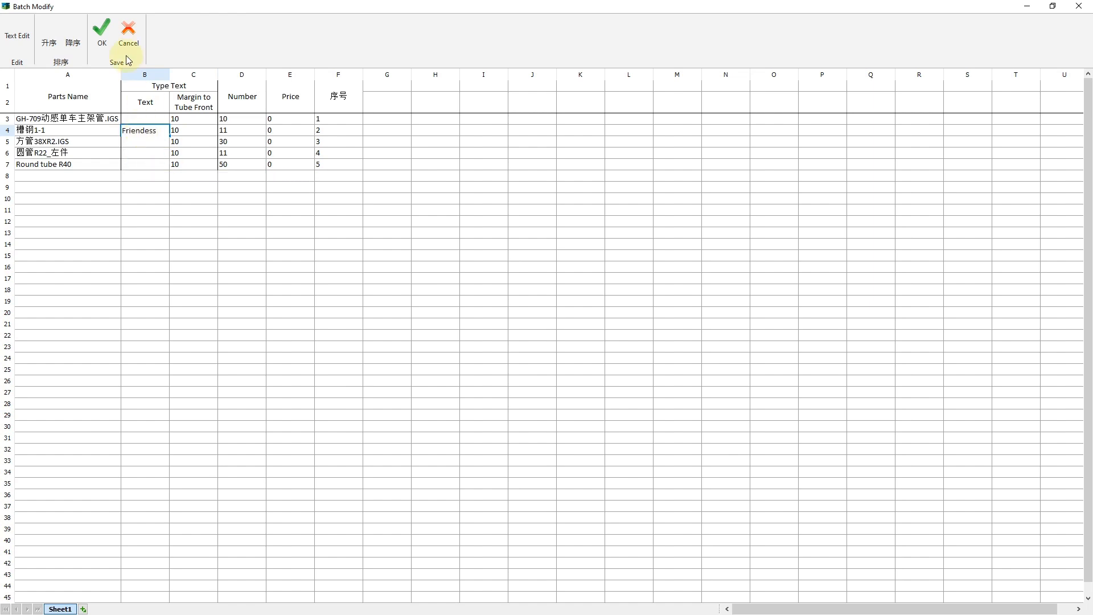
click(102, 34)
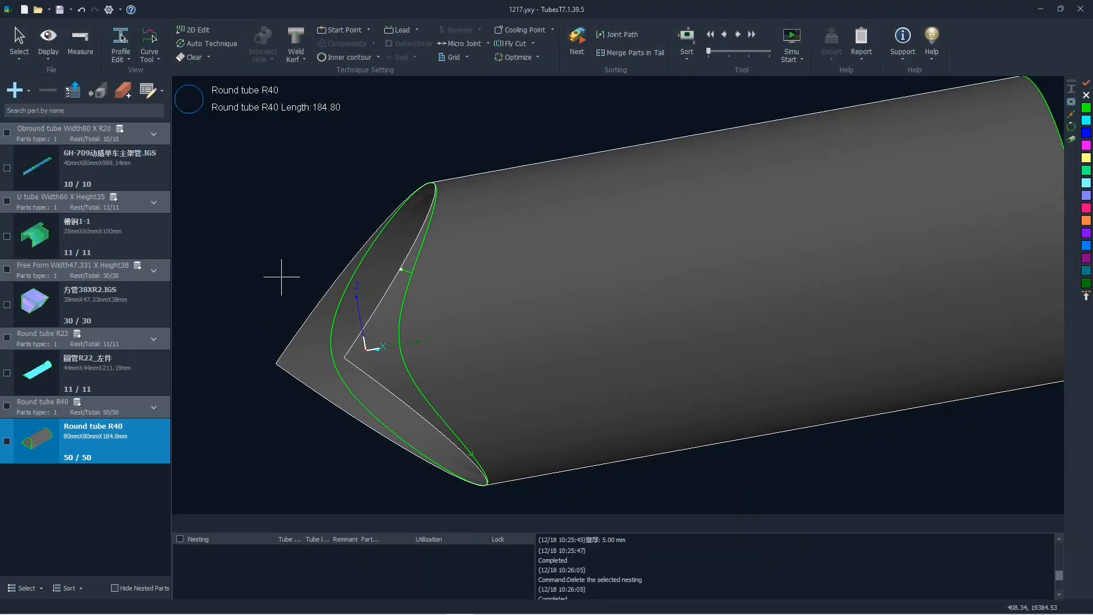
Set the quantity of the GH-709 part to 30 directly in the part list.
scroll(281, 277, down, 2)
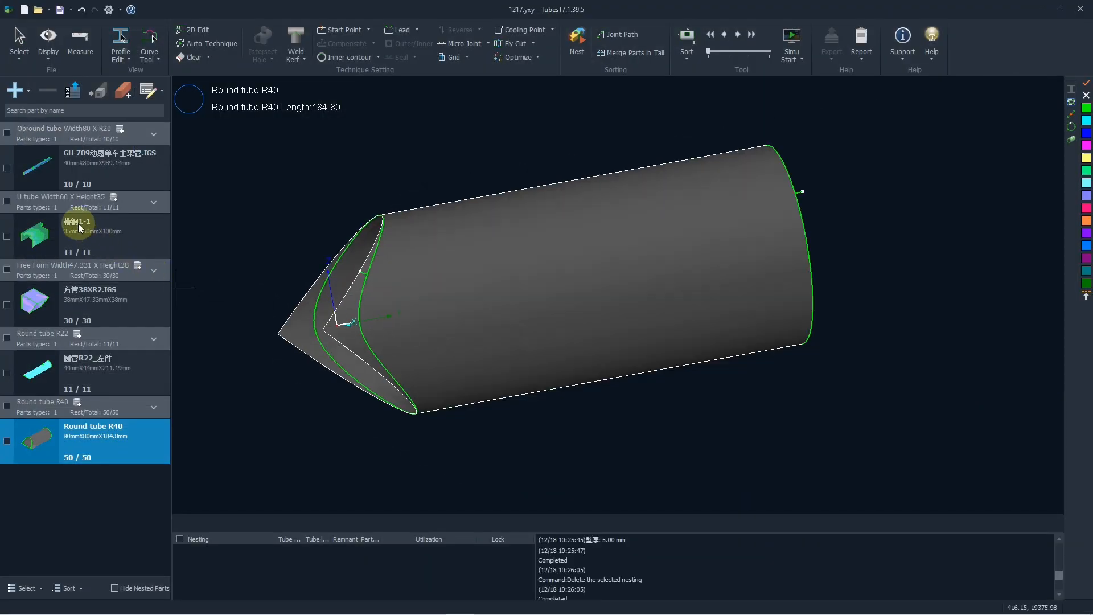
click(98, 174)
click(33, 177)
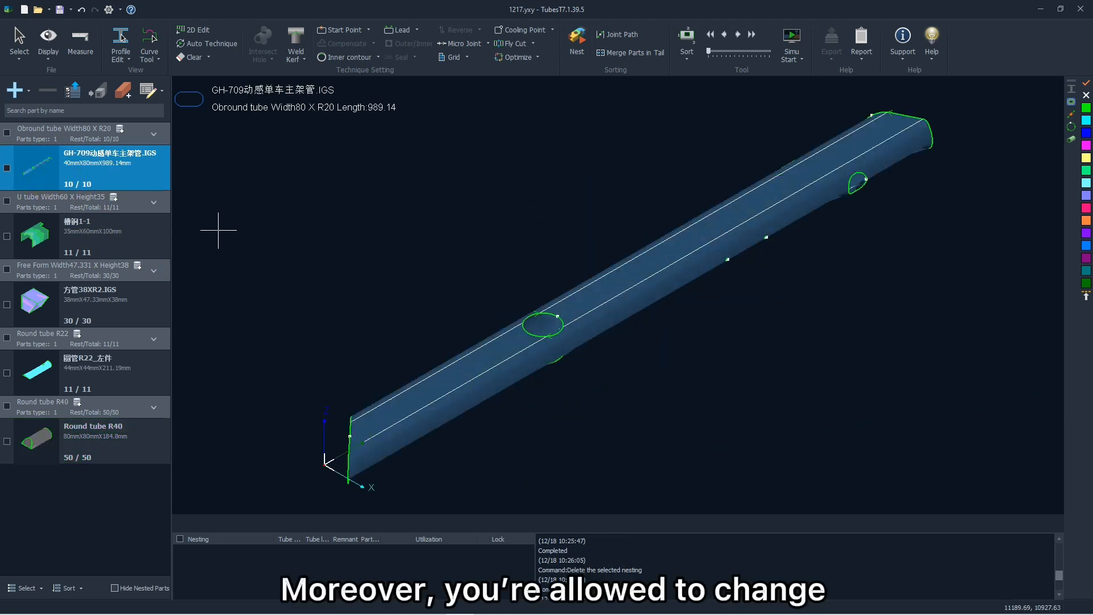
click(85, 180)
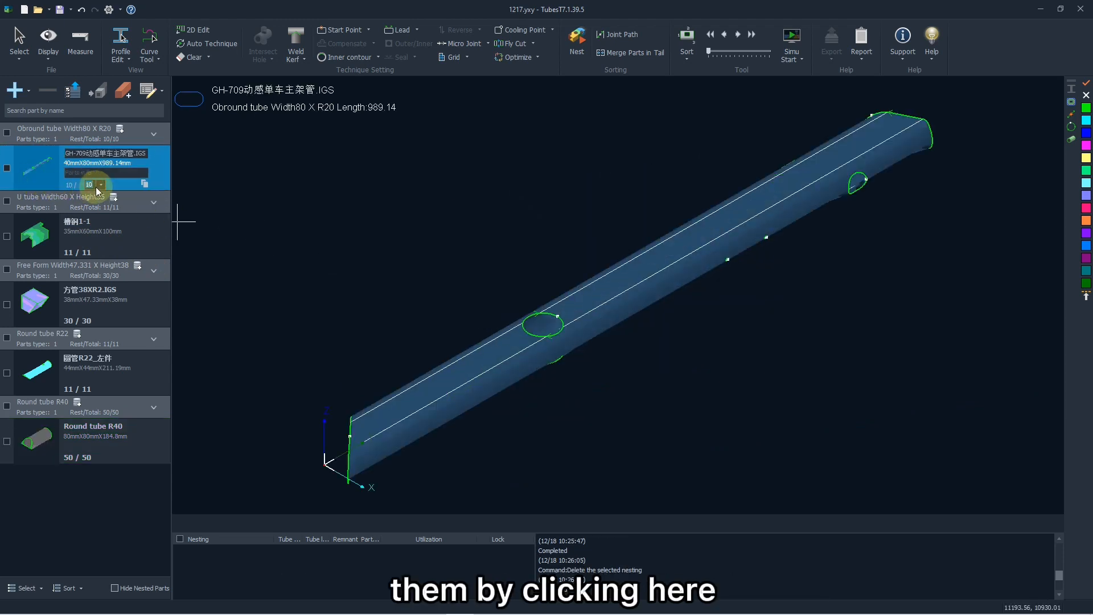
text(30)
click(93, 214)
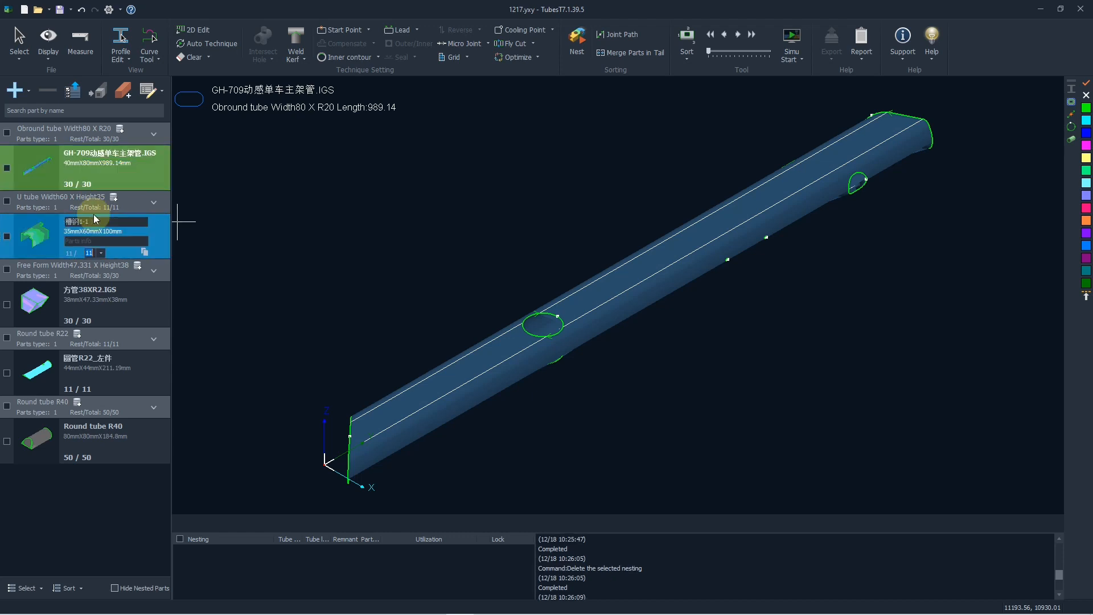
Open the GH-709 part's name and part info fields for editing in the part list.
click(90, 185)
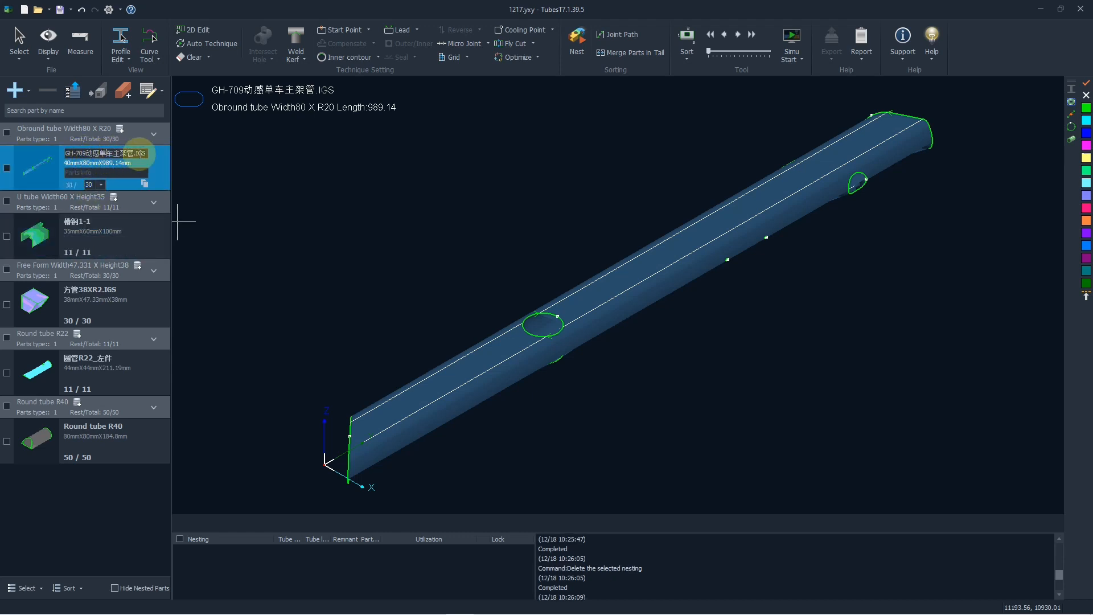
drag(147, 153, 42, 155)
click(94, 176)
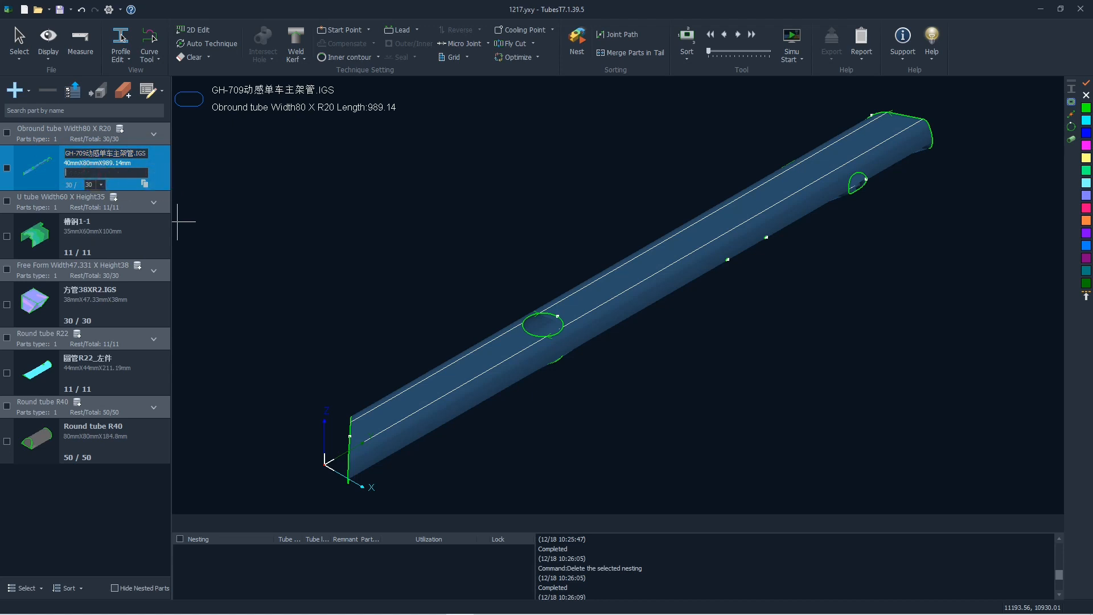
click(216, 193)
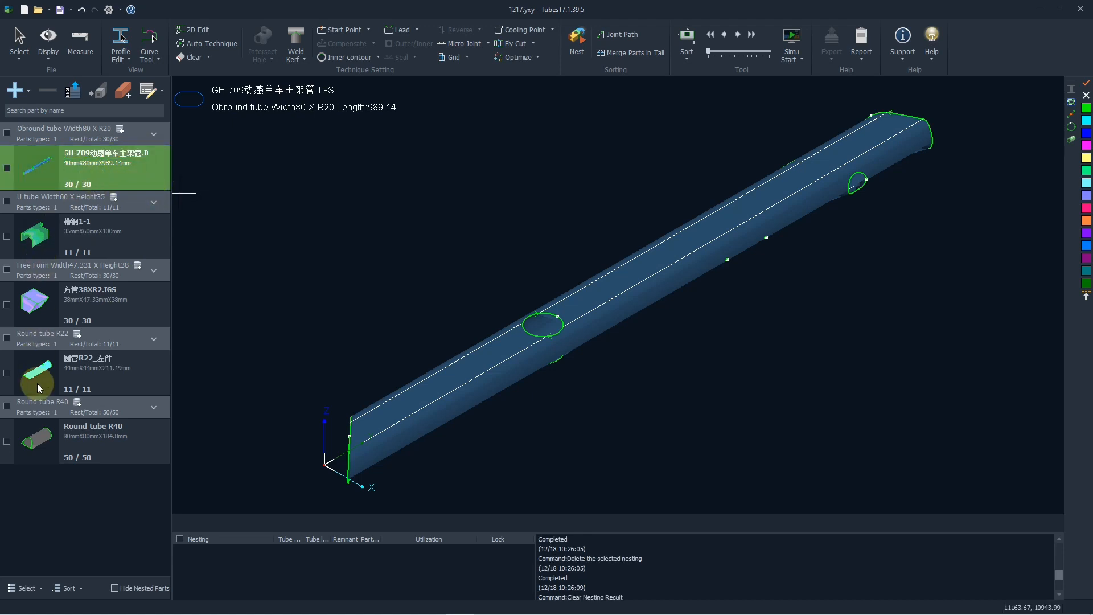
Look over the edit and copy options of the Round tube R40 part, and view the 槽钢1-1 part in 3D.
click(38, 435)
click(127, 457)
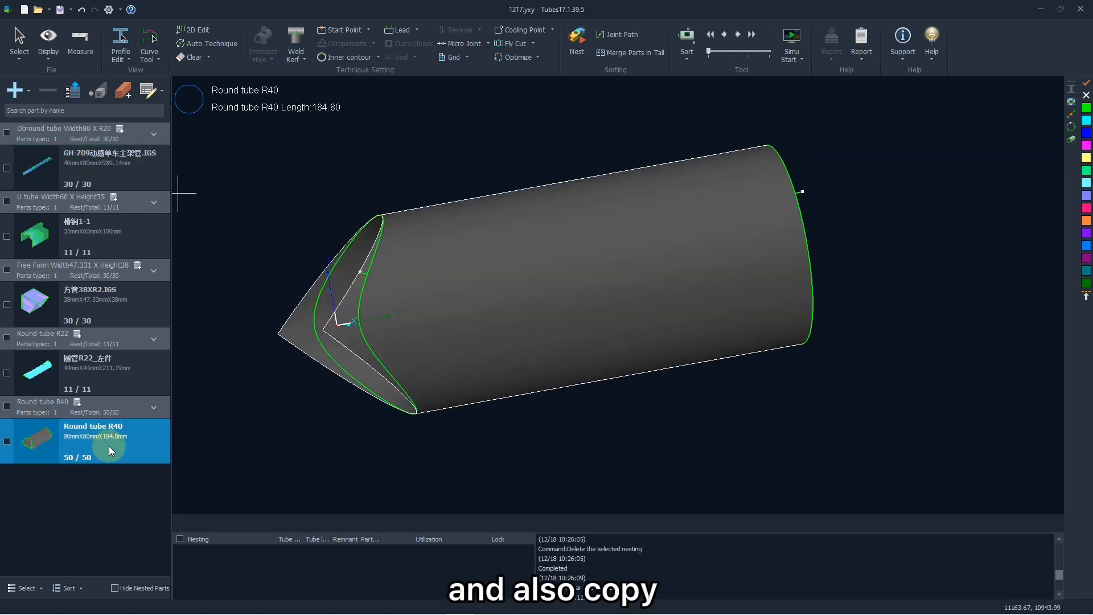
click(77, 446)
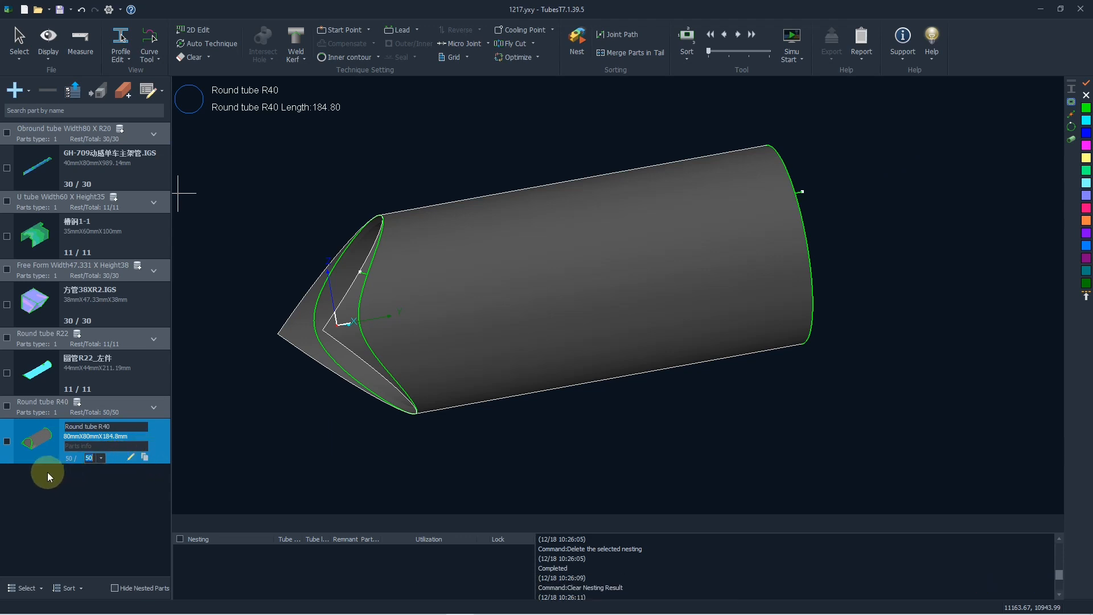
click(41, 245)
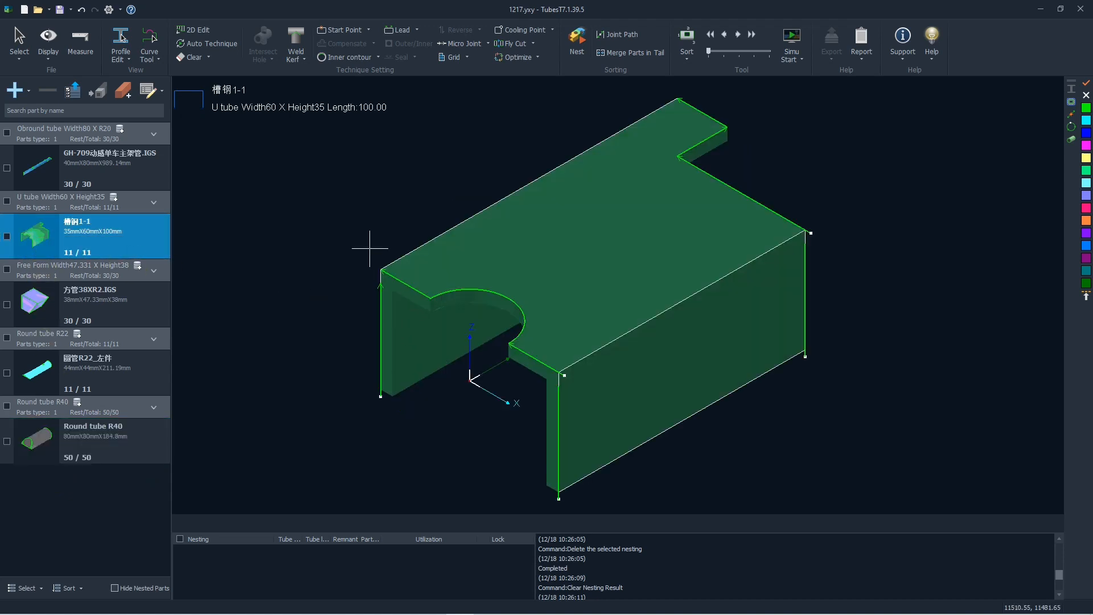
drag(371, 250, 403, 298)
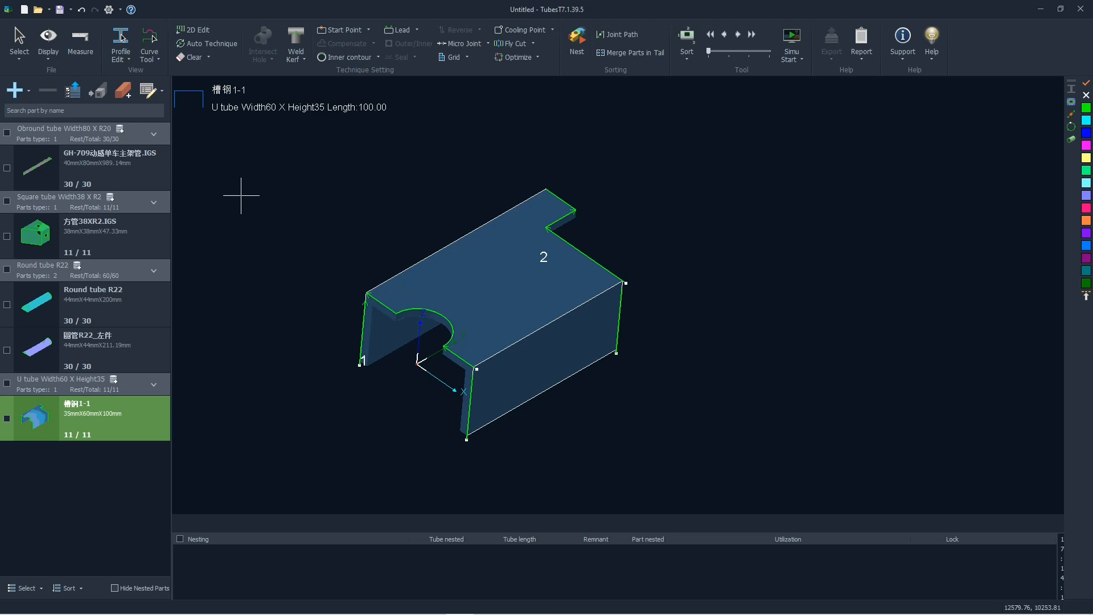
Draw an H Shape main tube with edges of 100 mm and 200 mm and a 300 mm length, and add it to the parts.
click(25, 90)
click(59, 150)
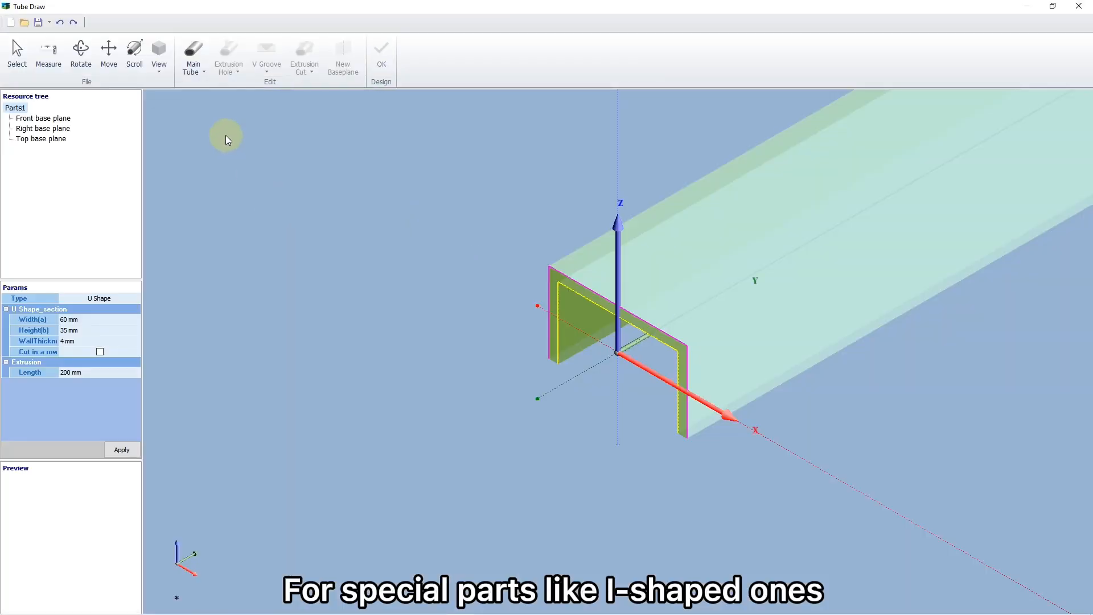
click(194, 60)
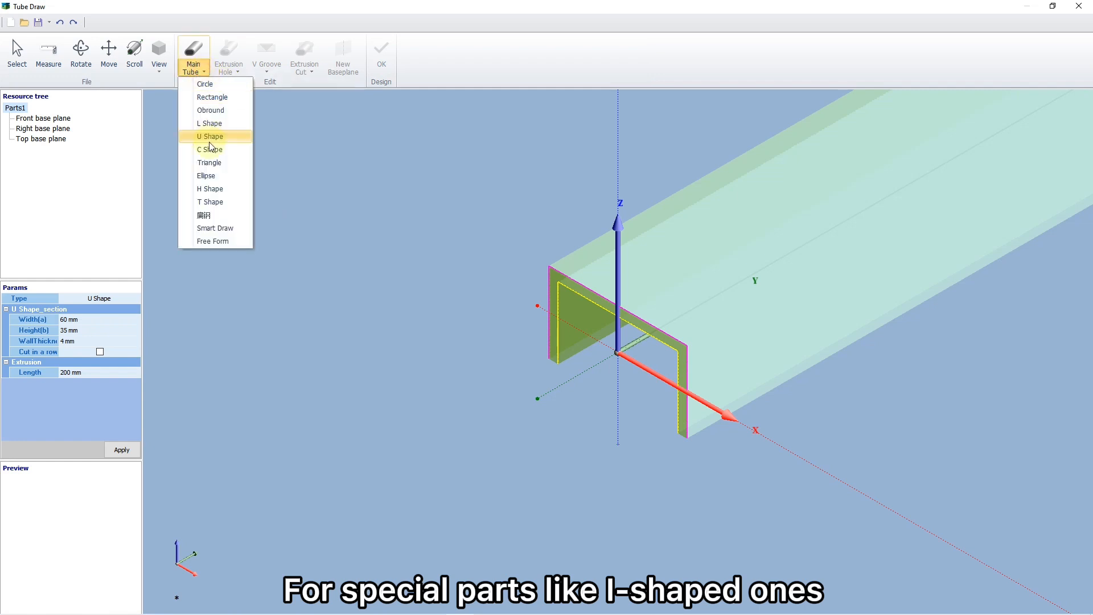
click(216, 192)
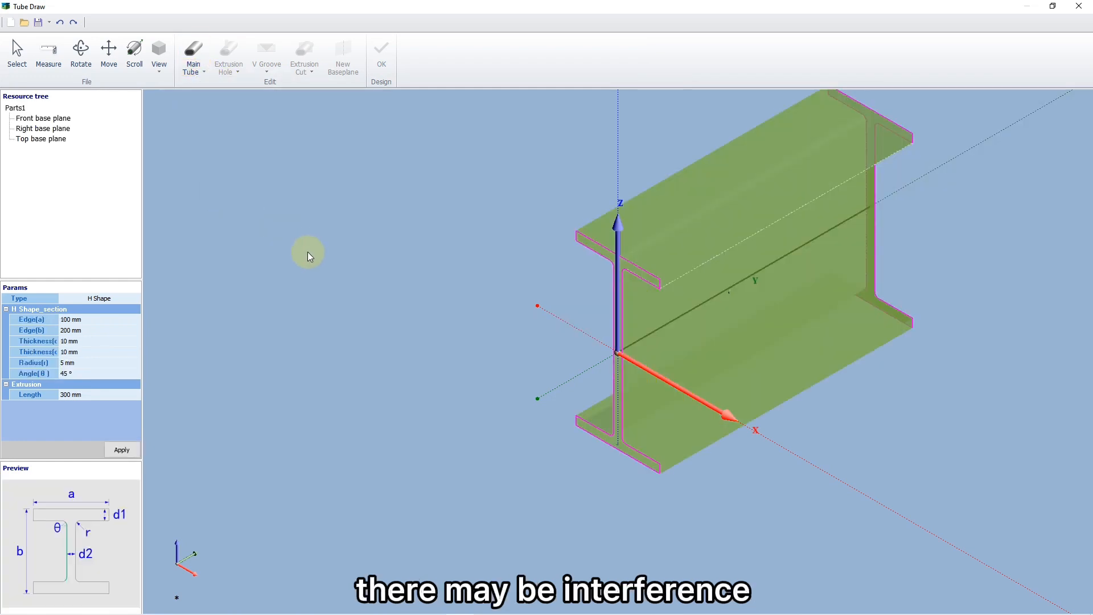
scroll(316, 259, down, 2)
middle_drag(542, 329, 501, 321)
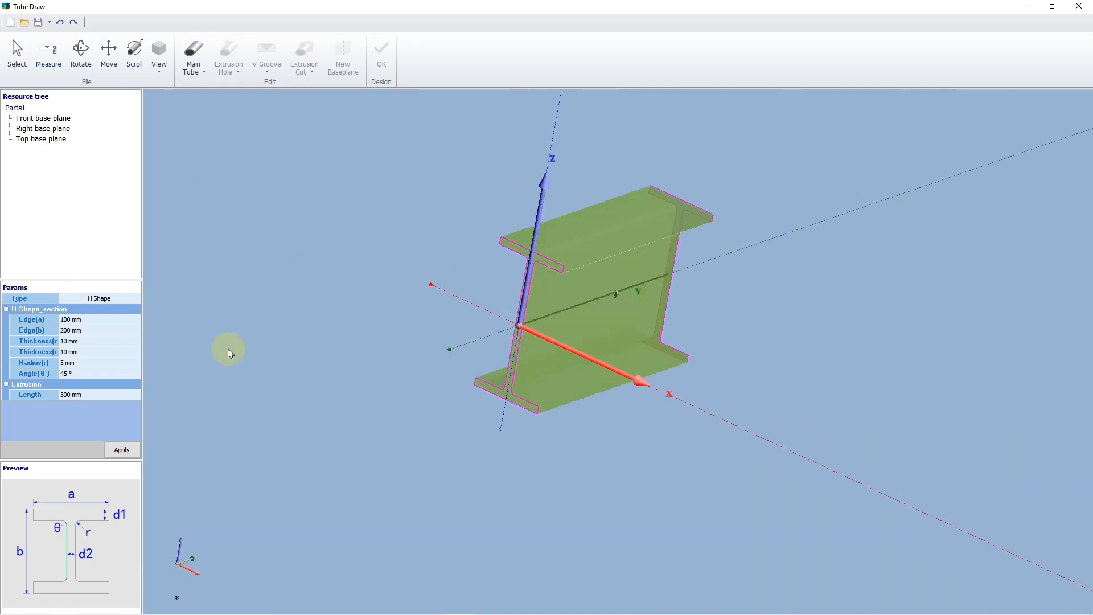
click(117, 447)
click(381, 61)
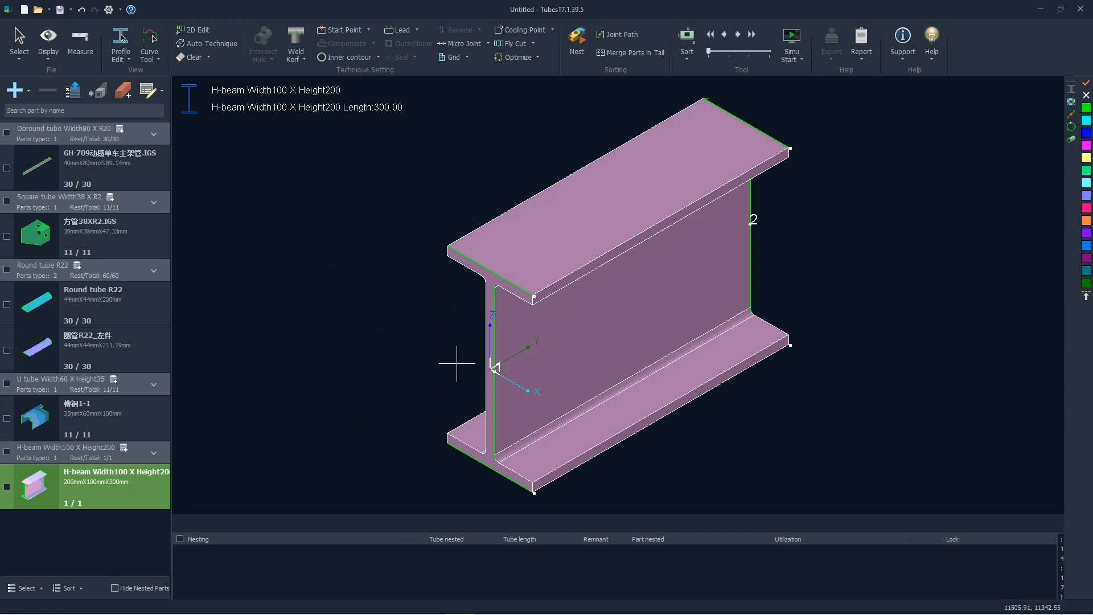
Turn on the 3D vector display for the H-beam part.
click(49, 61)
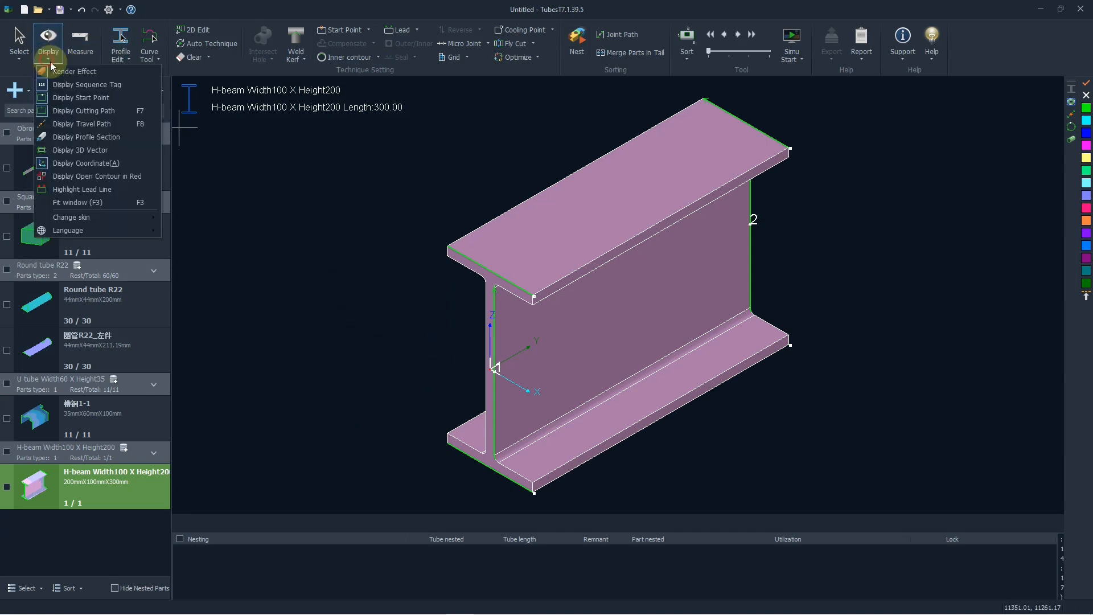
click(77, 151)
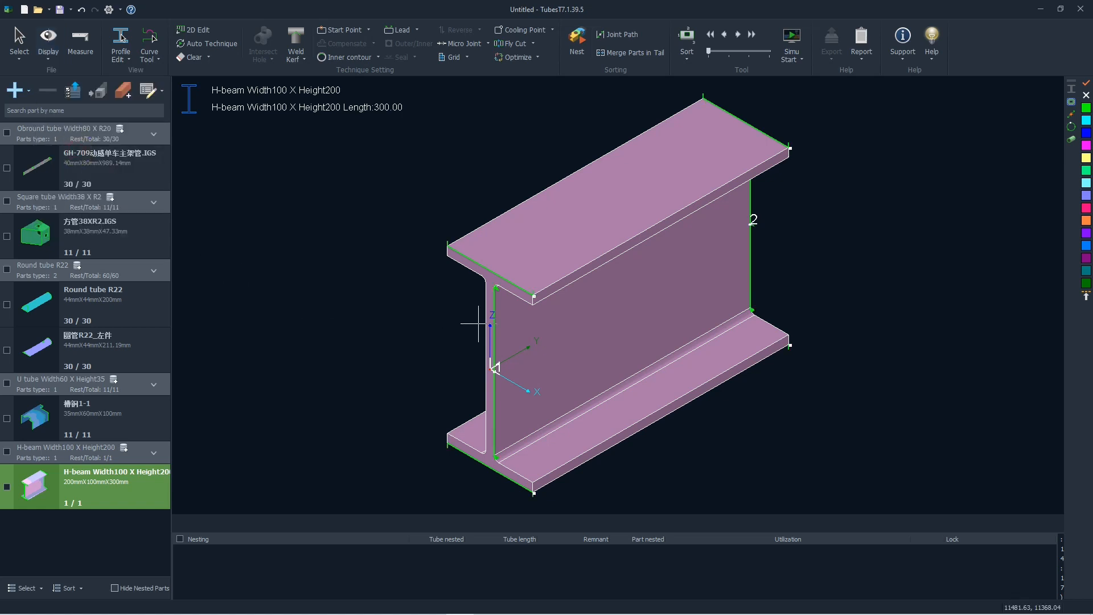
scroll(410, 301, up, 4)
scroll(450, 277, down, 2)
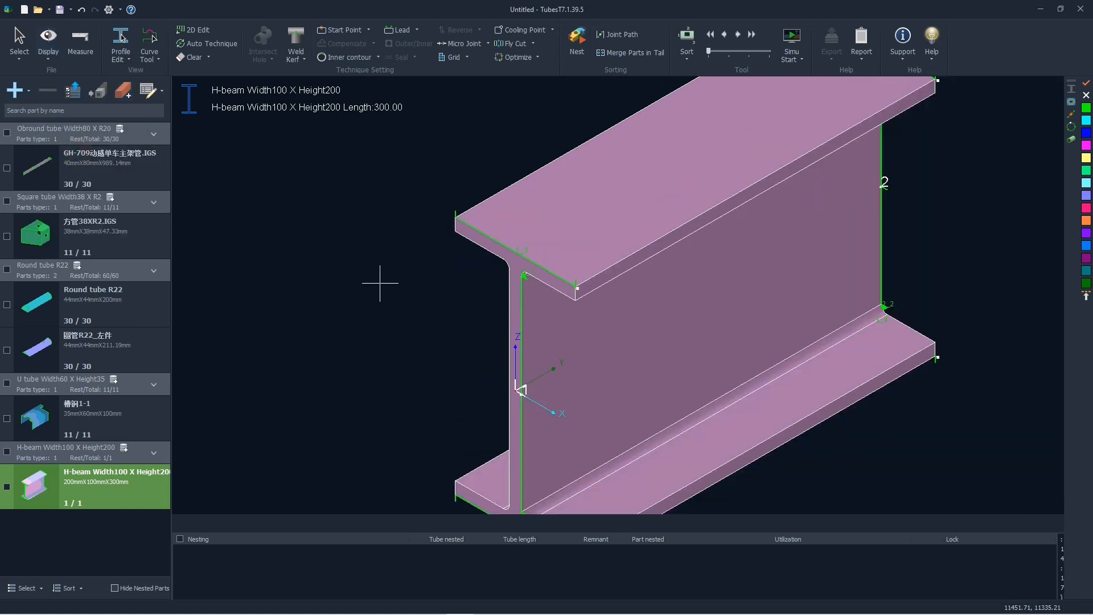
Examine the 3D vectors at the corners between the H-beam's web and flanges for possible interference.
middle_drag(536, 279, 525, 266)
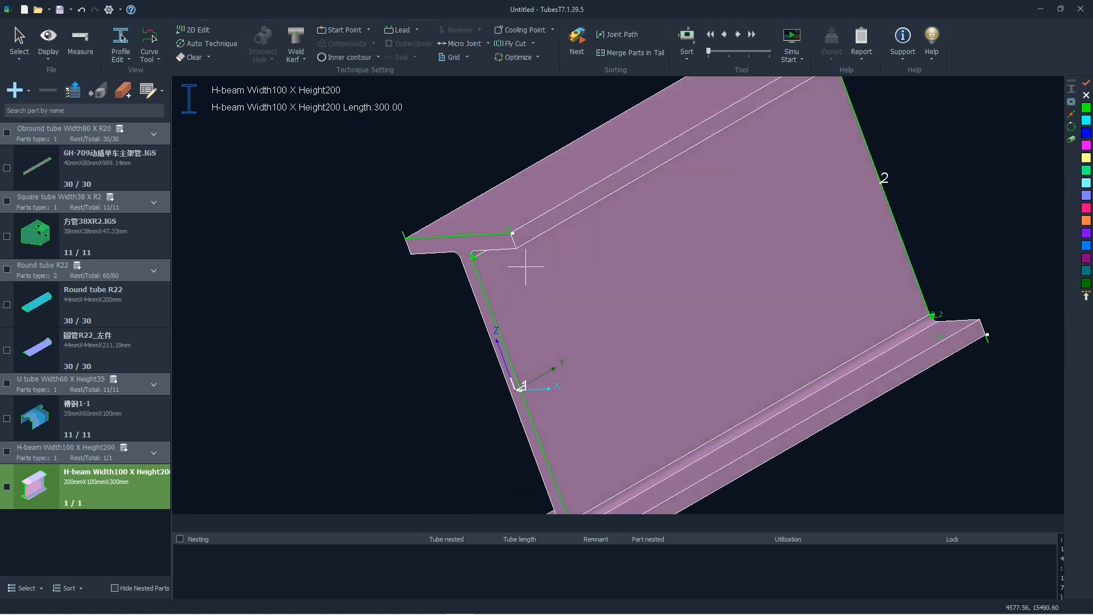
scroll(489, 263, up, 8)
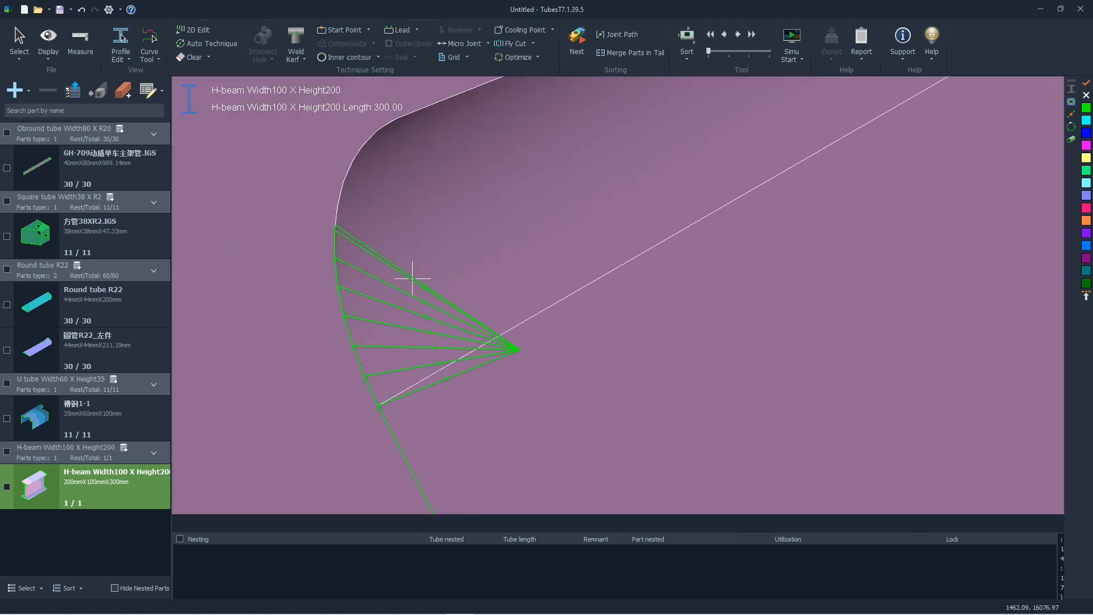
scroll(504, 345, down, 6)
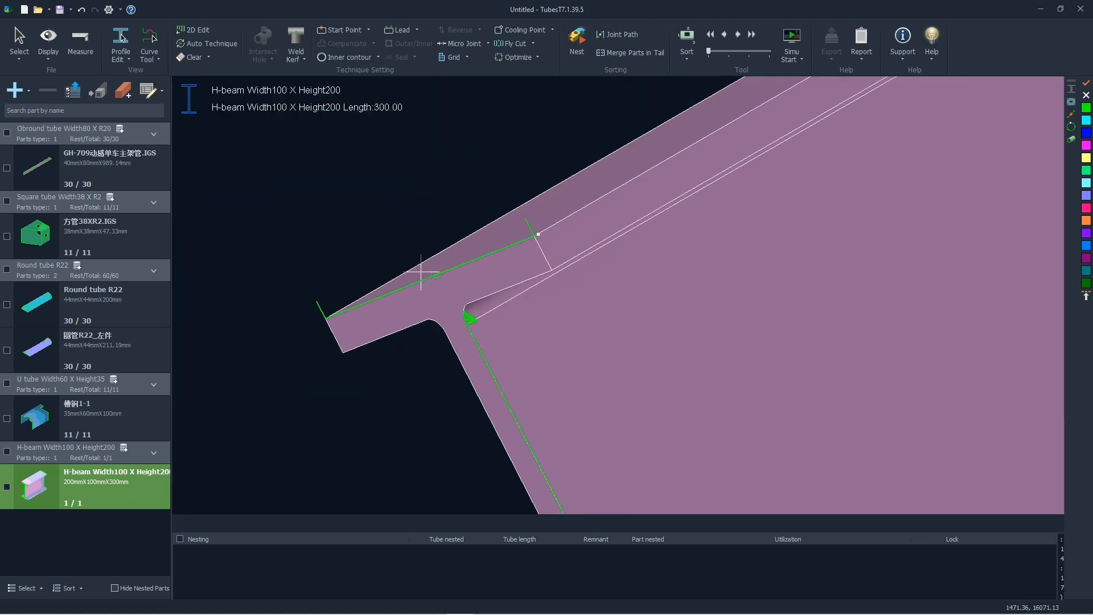
scroll(444, 319, down, 5)
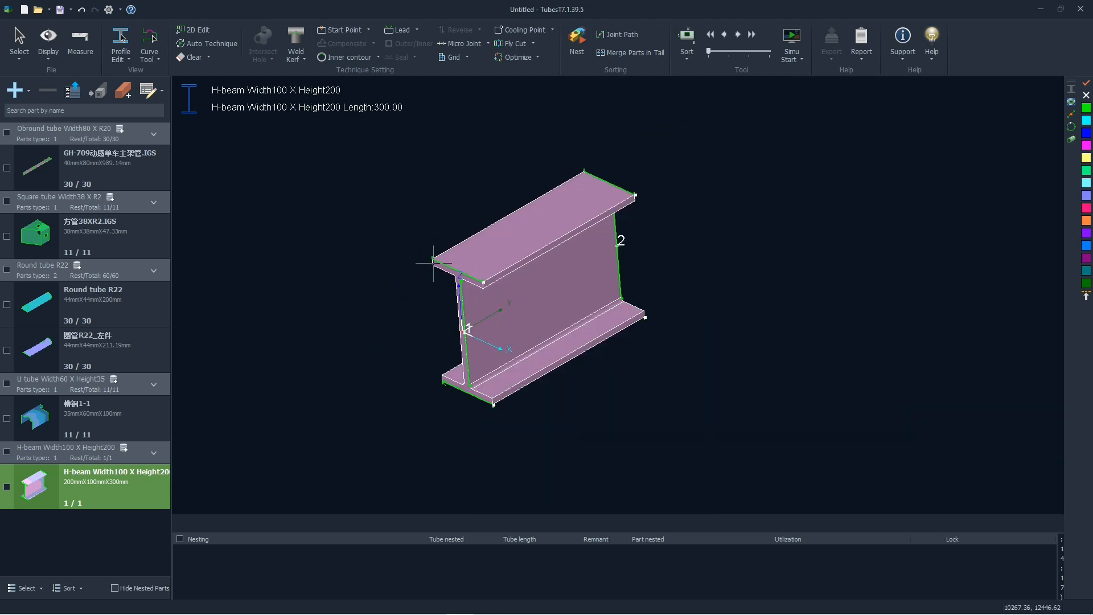
scroll(456, 337, up, 2)
scroll(456, 337, up, 4)
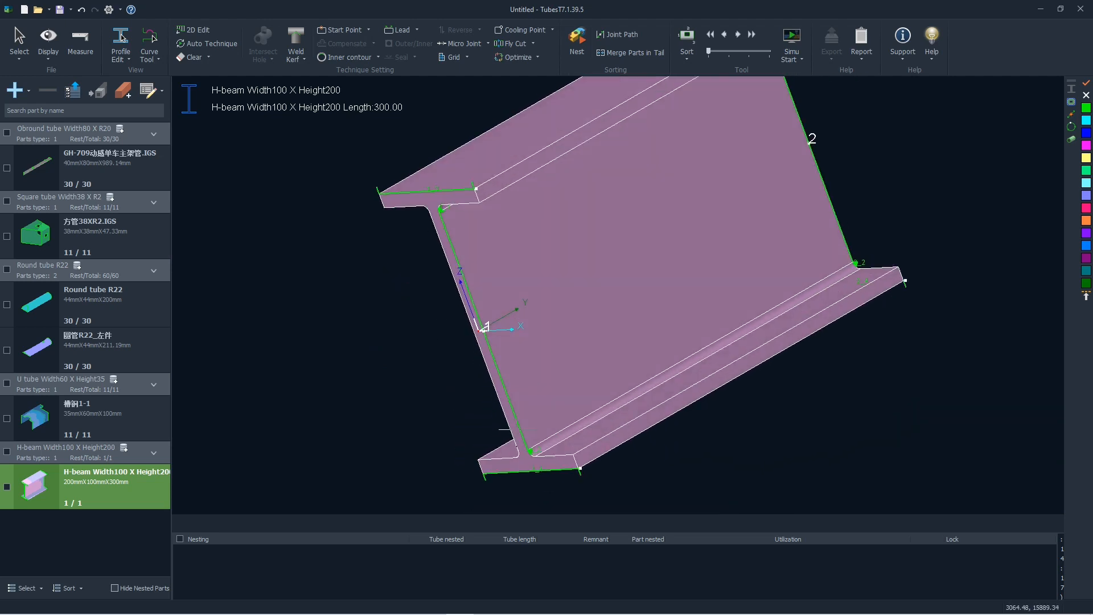
scroll(429, 254, down, 2)
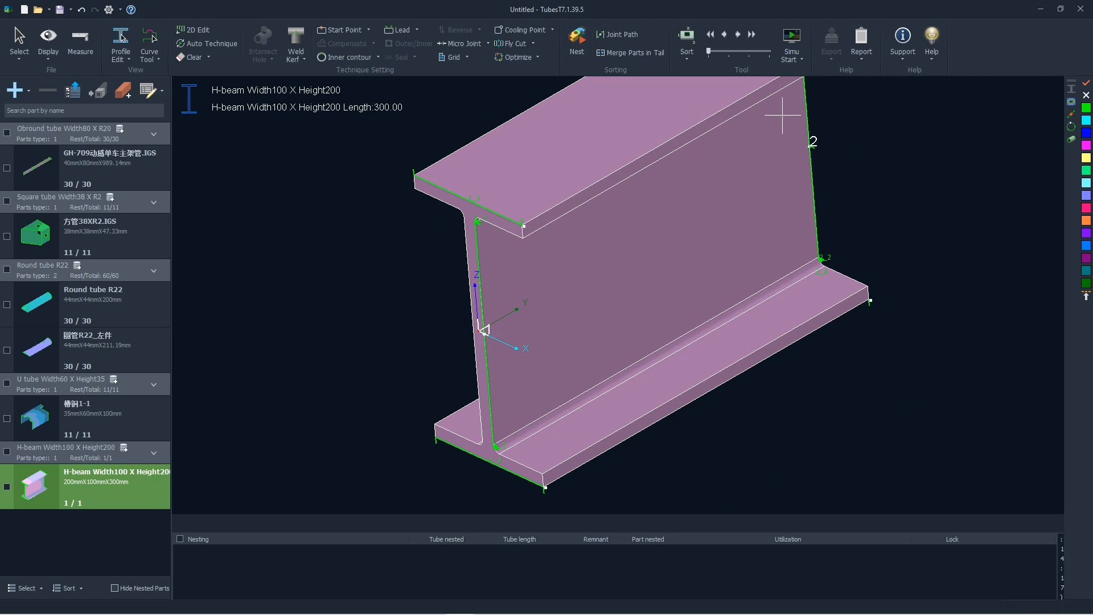
Start the H-beam's cutting simulation and open the 3D Vector function to correct the contour vectors.
click(800, 62)
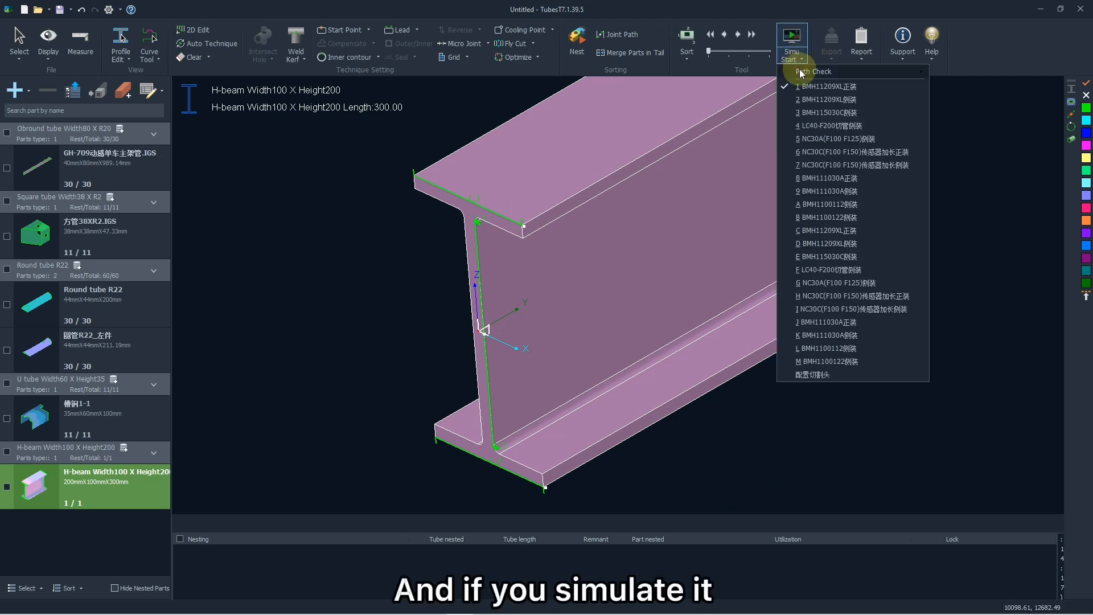
mouse_move(833, 72)
click(793, 41)
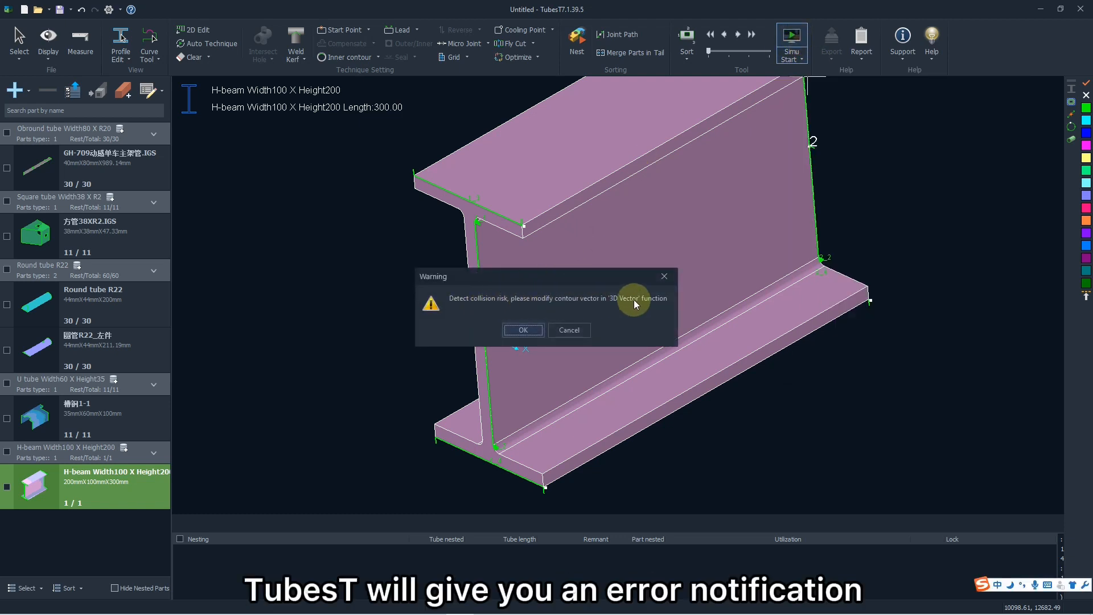
click(538, 330)
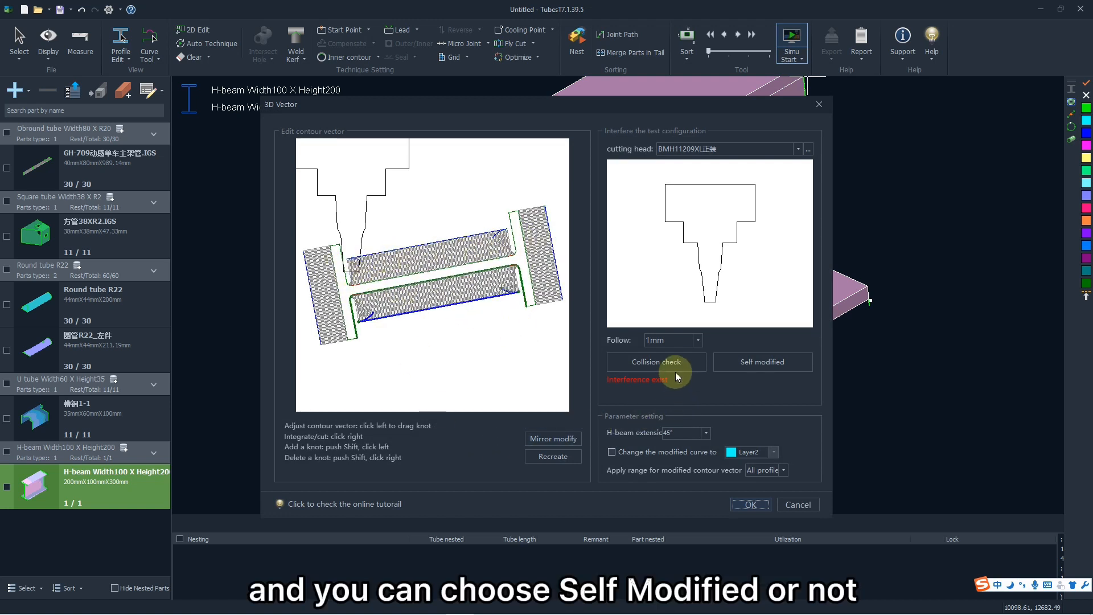
Run the collision check with the BMH11209XL正装 cutting head, apply Self modified to the contour vectors and accept the correction.
click(653, 364)
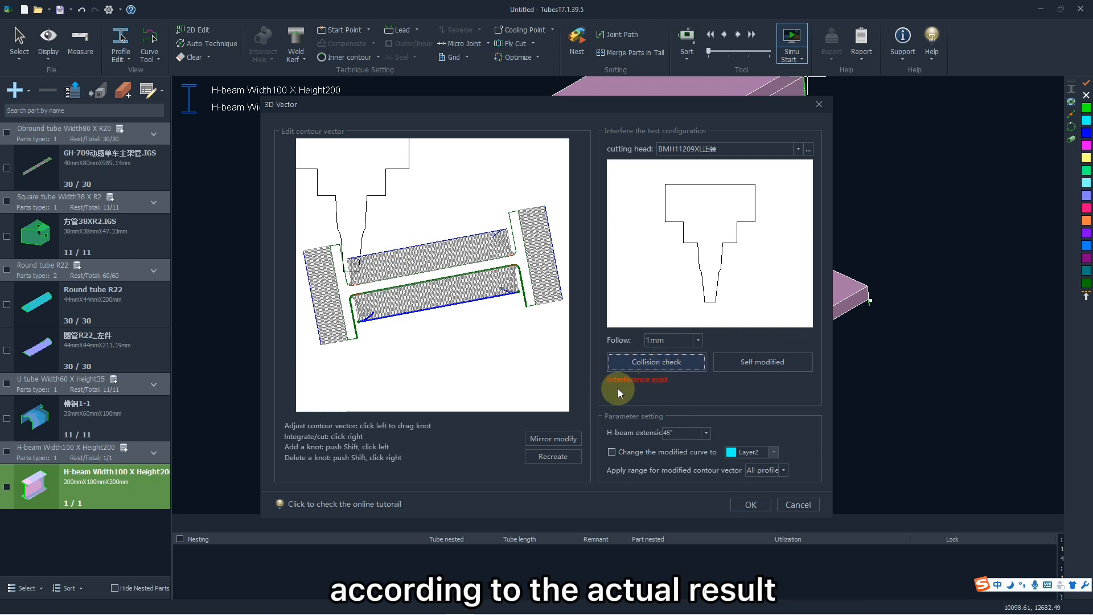
click(740, 367)
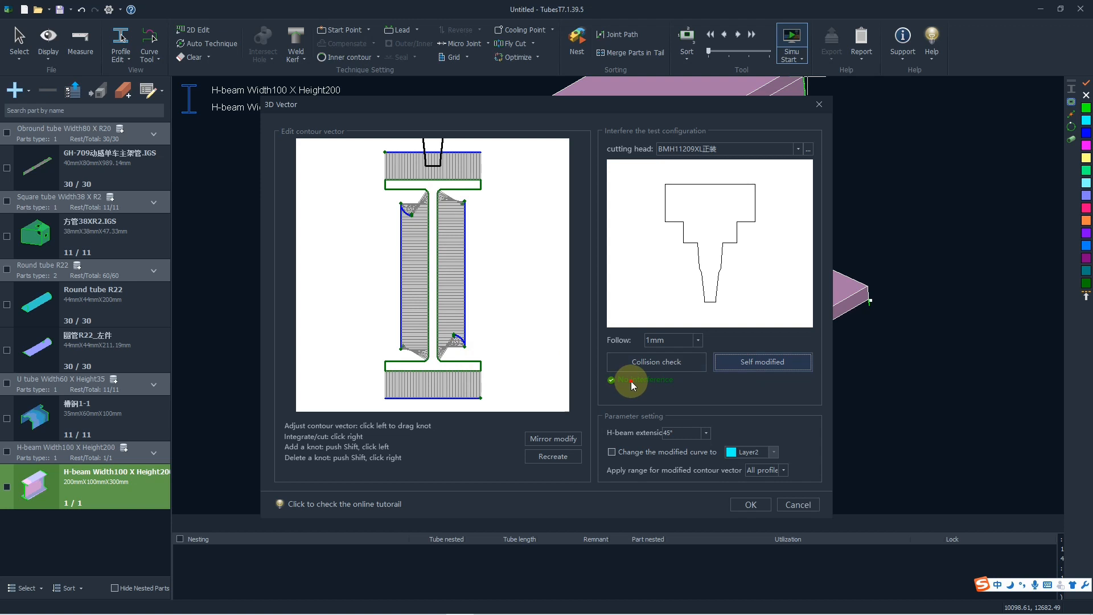
click(746, 504)
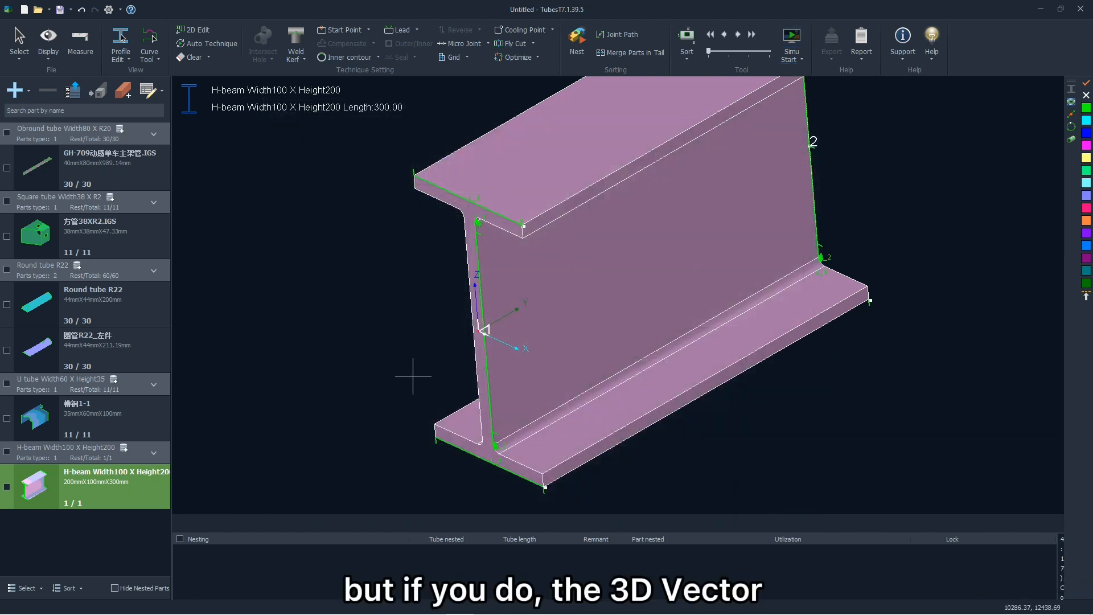
Inspect the modified 3D vectors at the H-beam's web and flange corners.
scroll(481, 220, up, 5)
scroll(481, 221, down, 5)
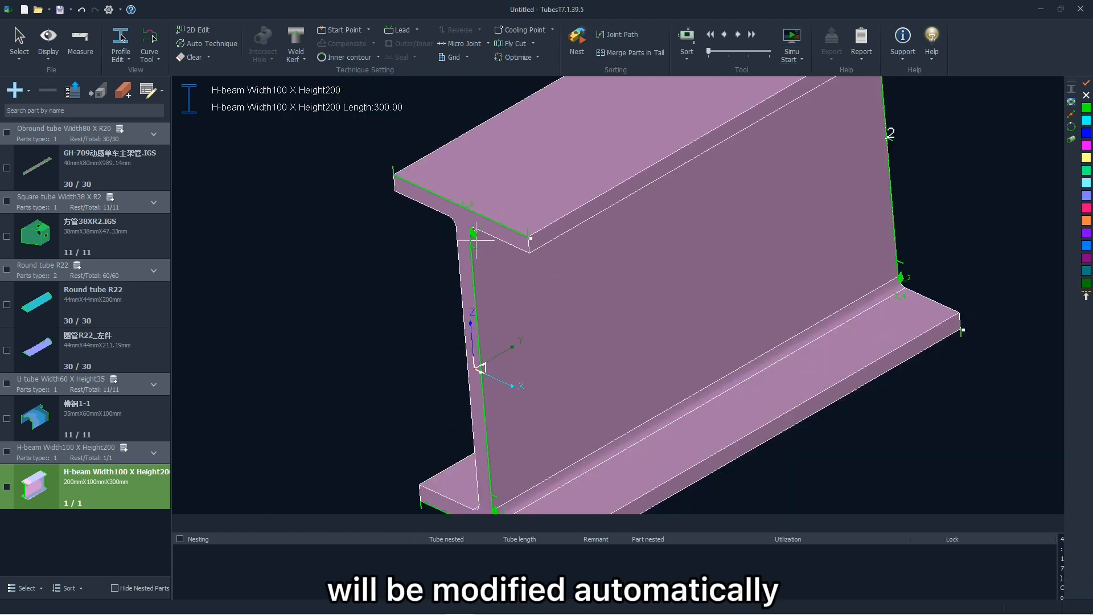
scroll(429, 311, down, 2)
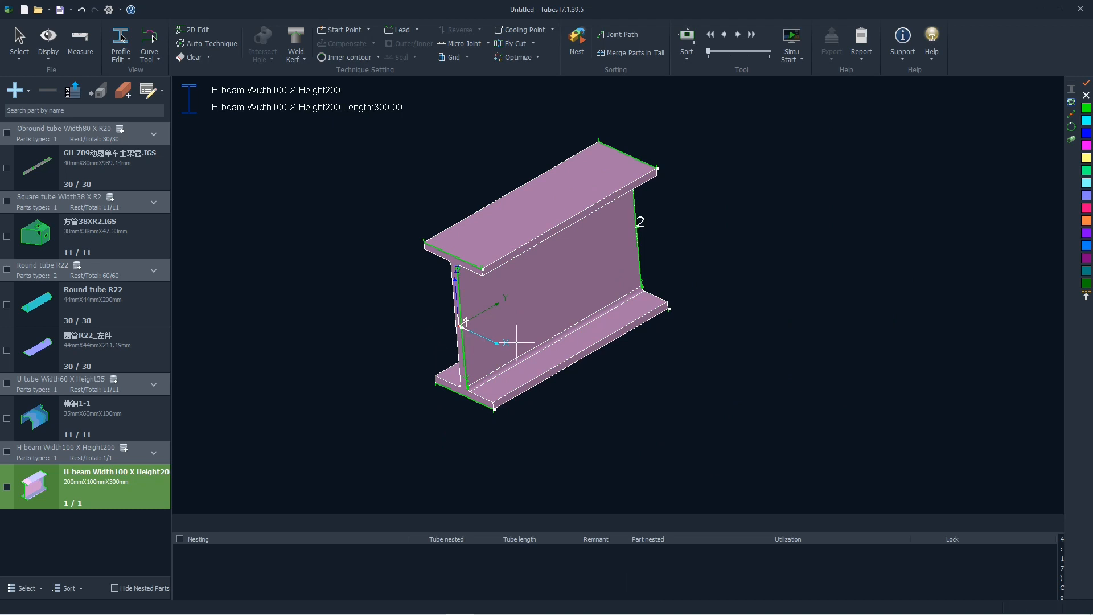
scroll(473, 316, down, 1)
scroll(520, 306, up, 2)
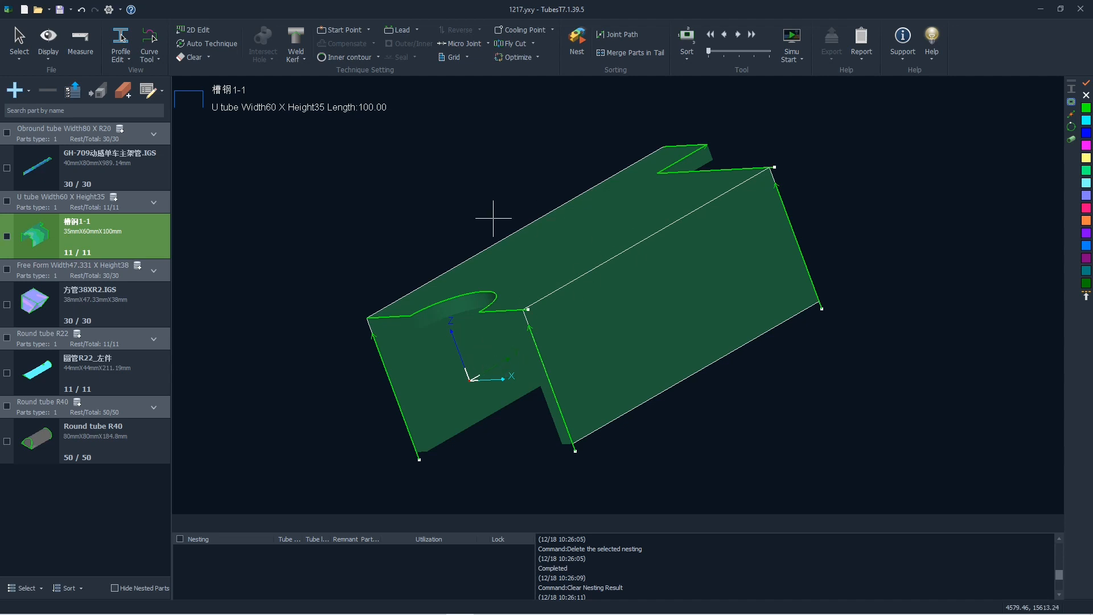
Open the auto nest strategy for all parts and set the tube length of the Free Form section to 6000 mm.
middle_drag(457, 234, 458, 238)
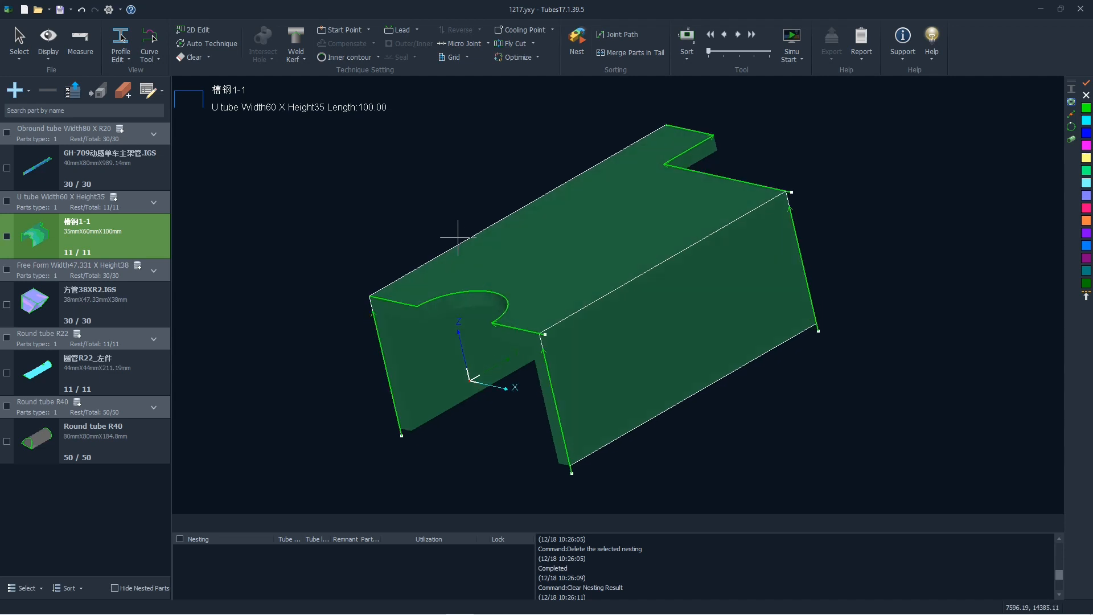
click(584, 57)
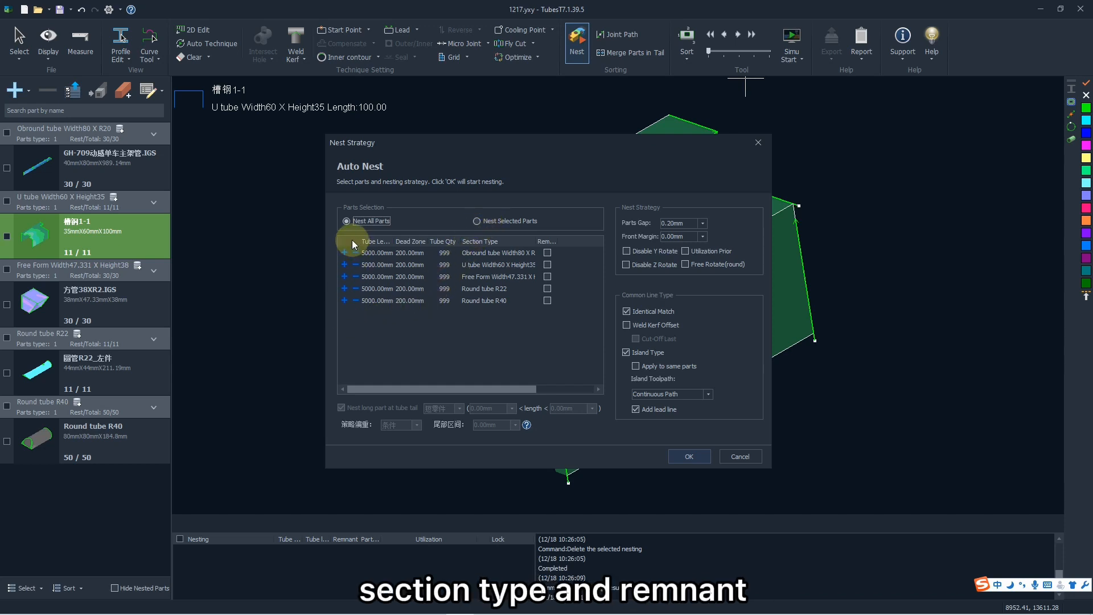
click(377, 278)
double_click(367, 277)
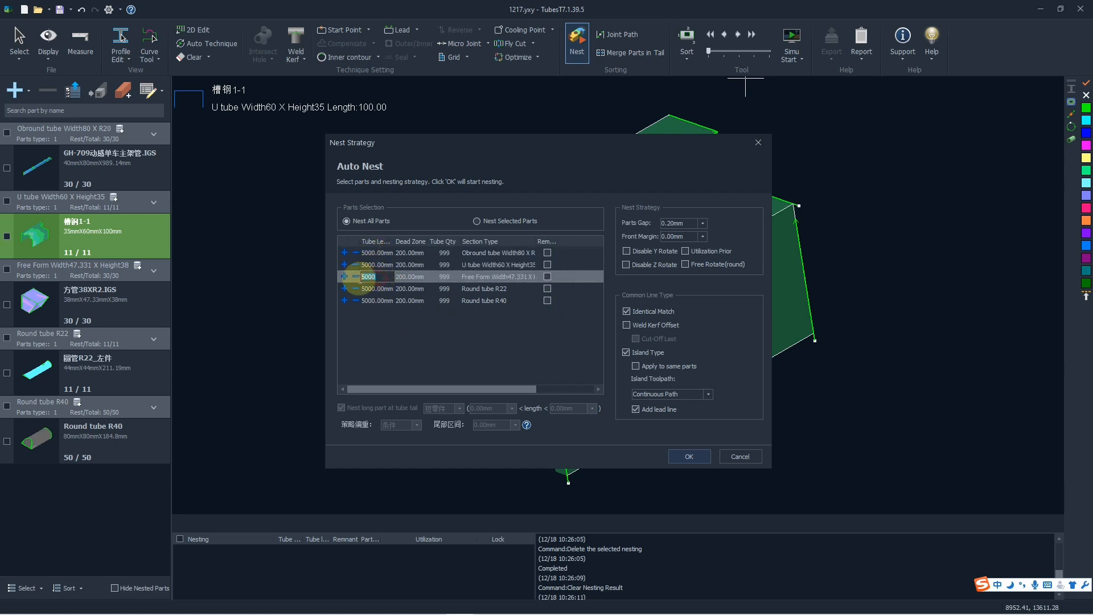
text(6000)
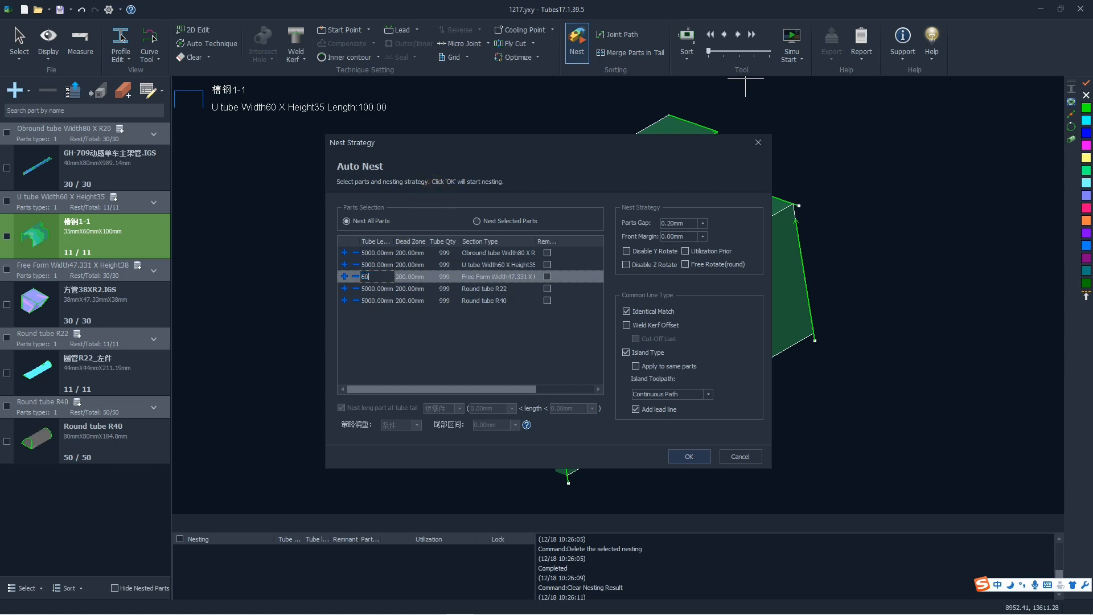
click(409, 319)
Review the dead zone, tube quantity and section type settings for the Obround tube in the nest strategy.
click(408, 253)
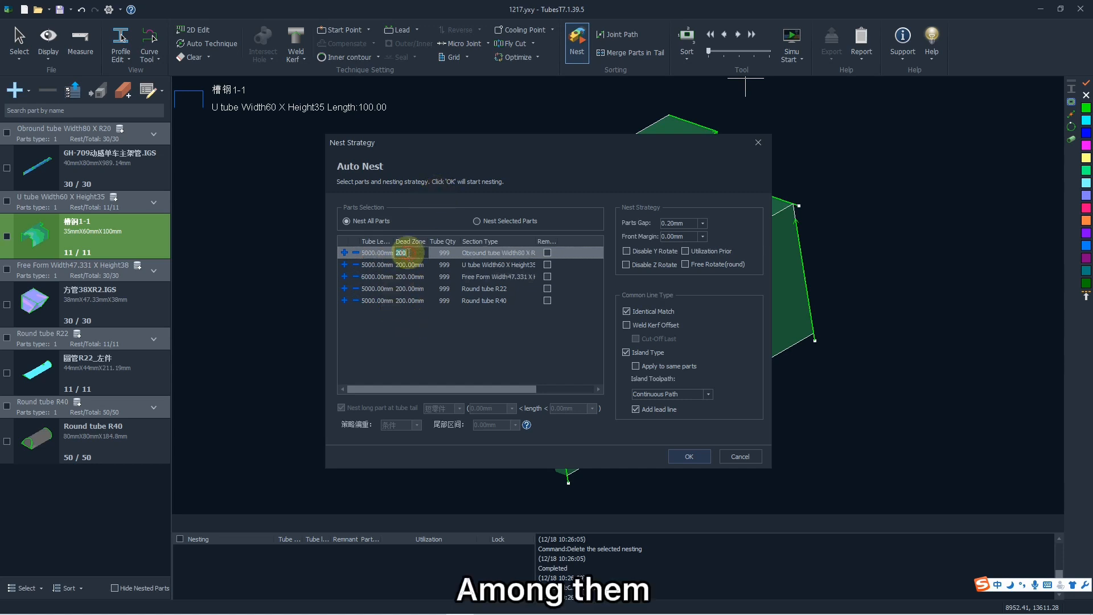
double_click(405, 253)
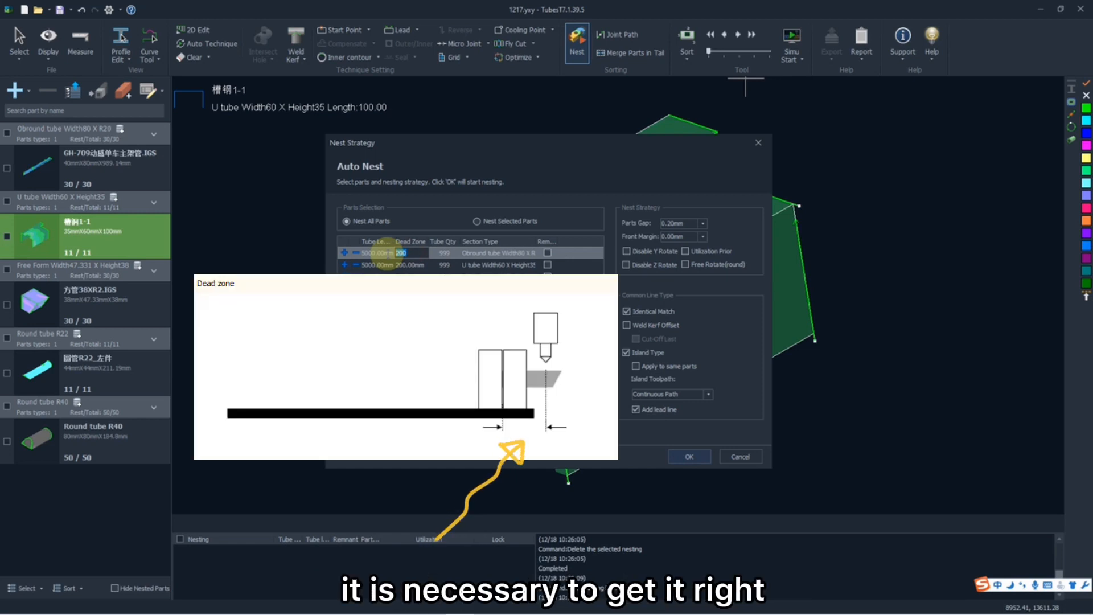
double_click(406, 265)
double_click(444, 253)
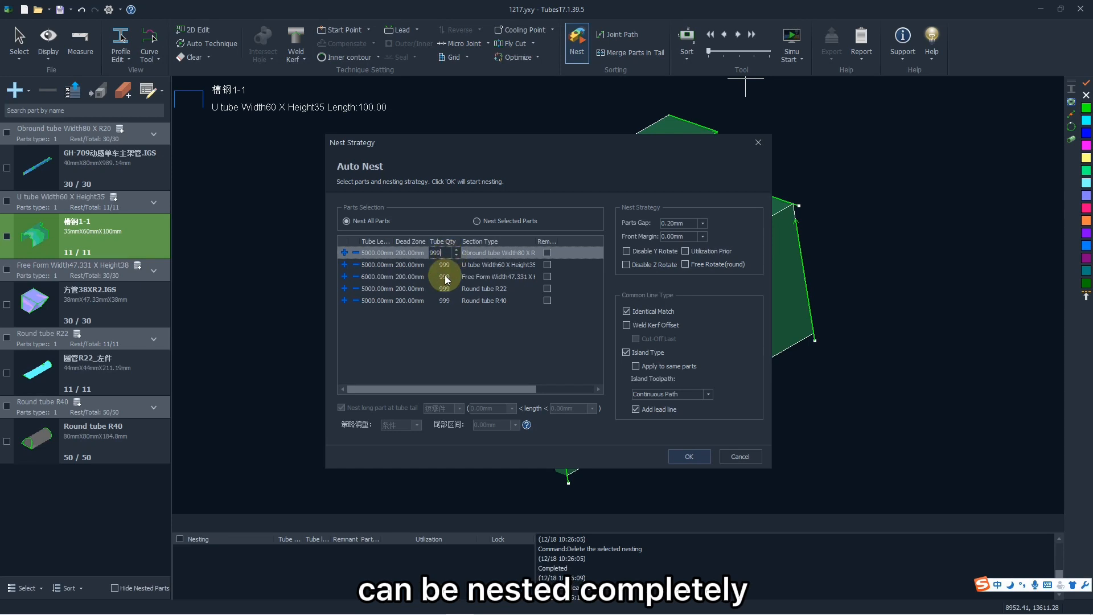
click(443, 264)
click(443, 253)
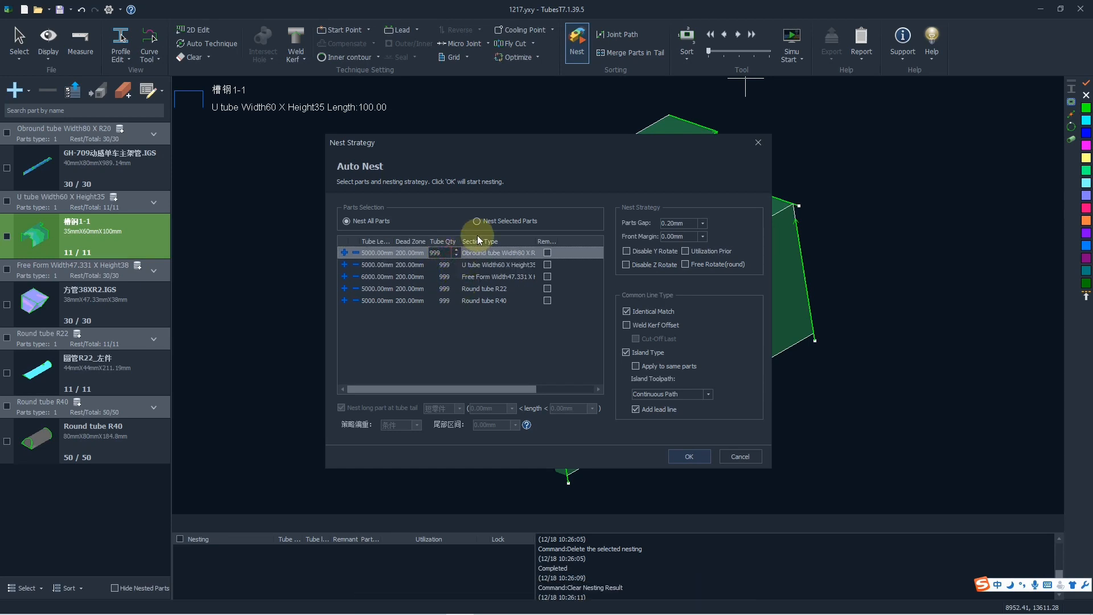
click(486, 252)
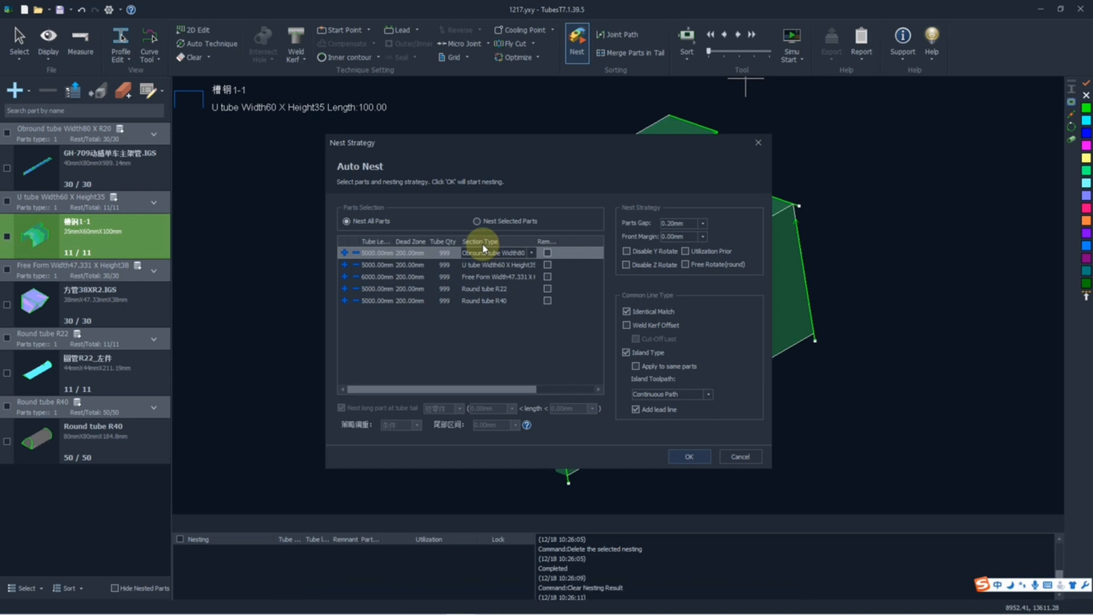
click(482, 245)
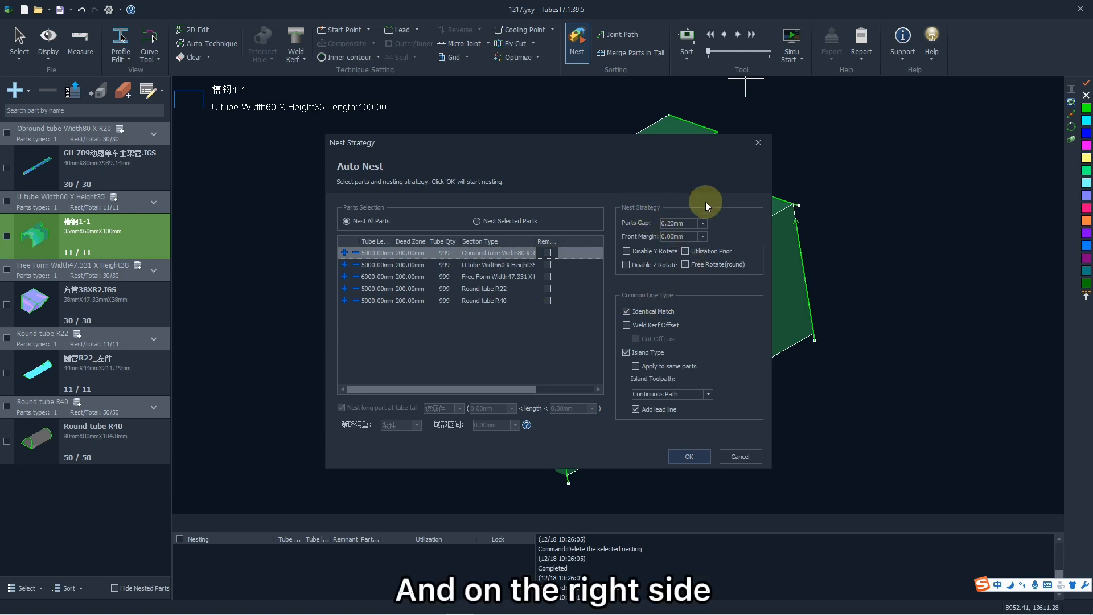
Set the parts gap to 2 mm and run the automatic nesting for all parts.
click(702, 223)
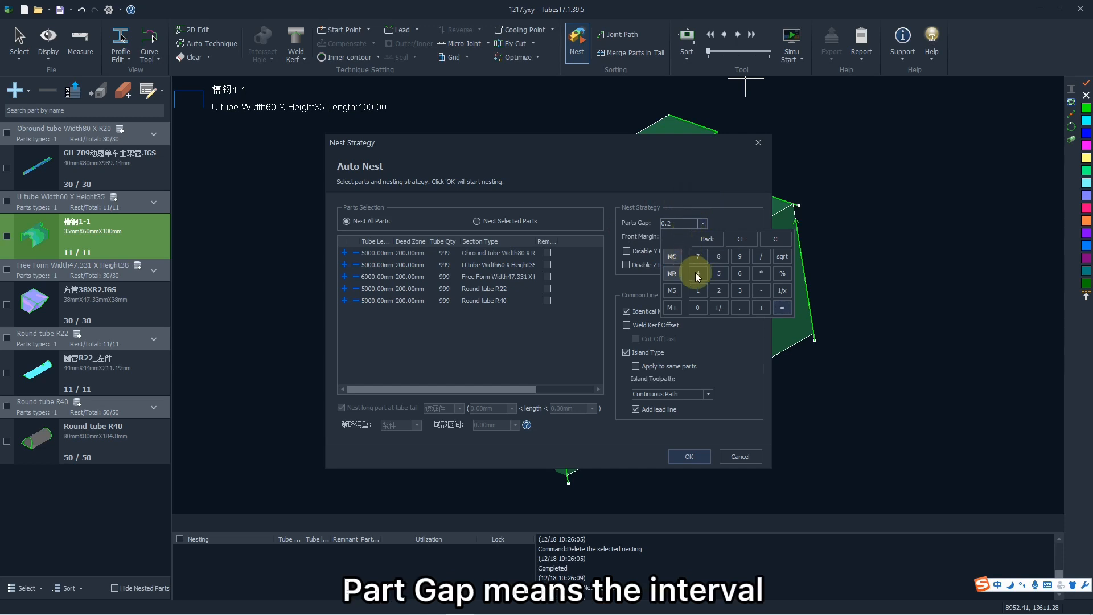
click(715, 291)
click(782, 308)
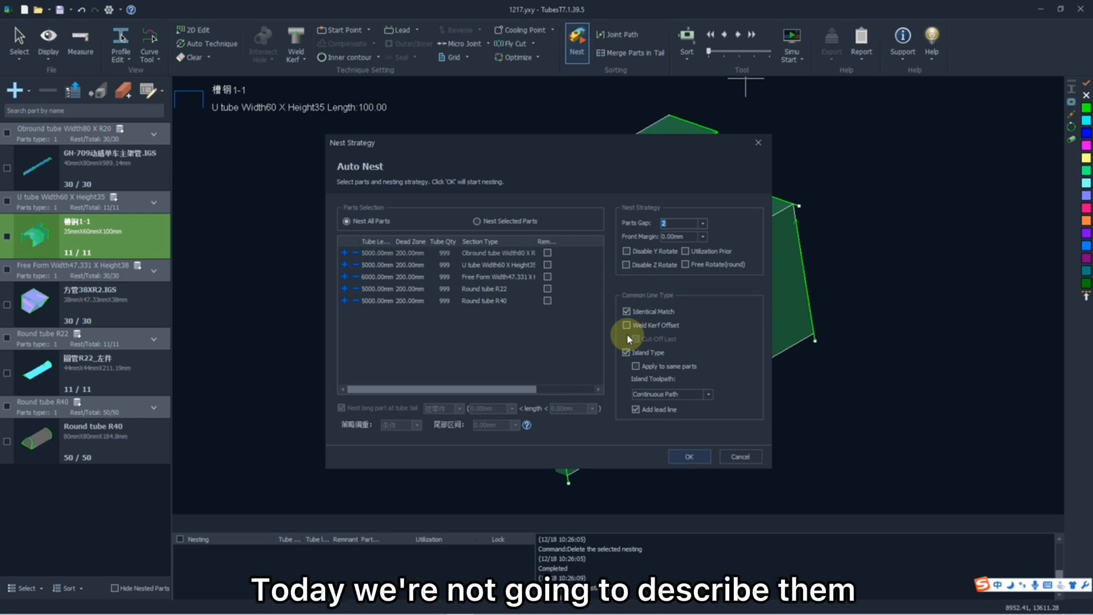
click(684, 457)
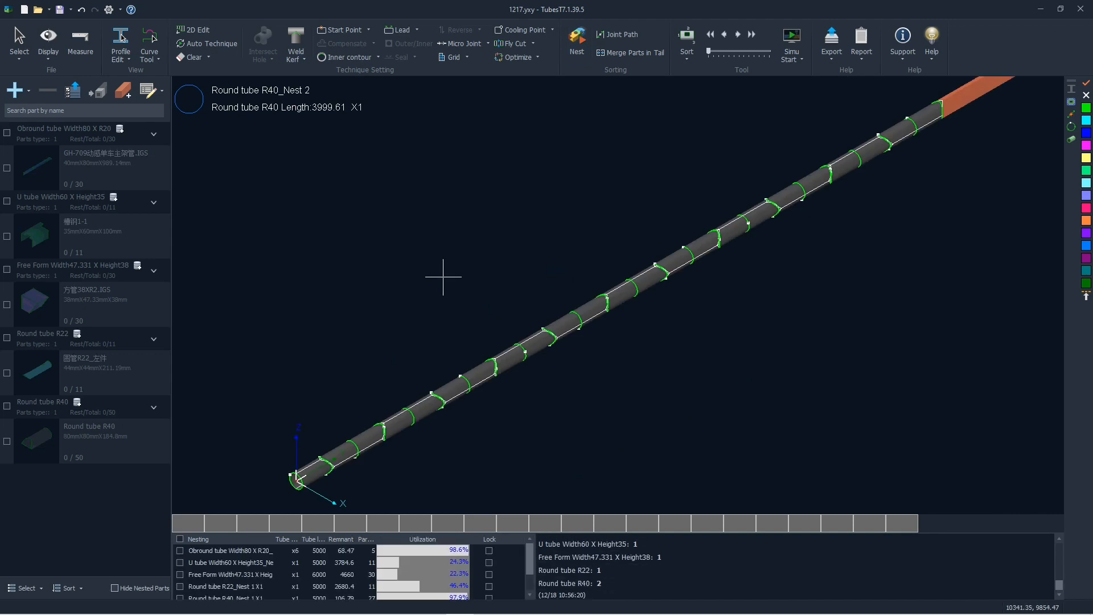
Inspect the gaps and contours between neighbouring parts on the Round tube R40_Nest 2 result.
scroll(444, 277, down, 3)
scroll(432, 313, up, 3)
scroll(432, 319, down, 2)
scroll(312, 402, up, 6)
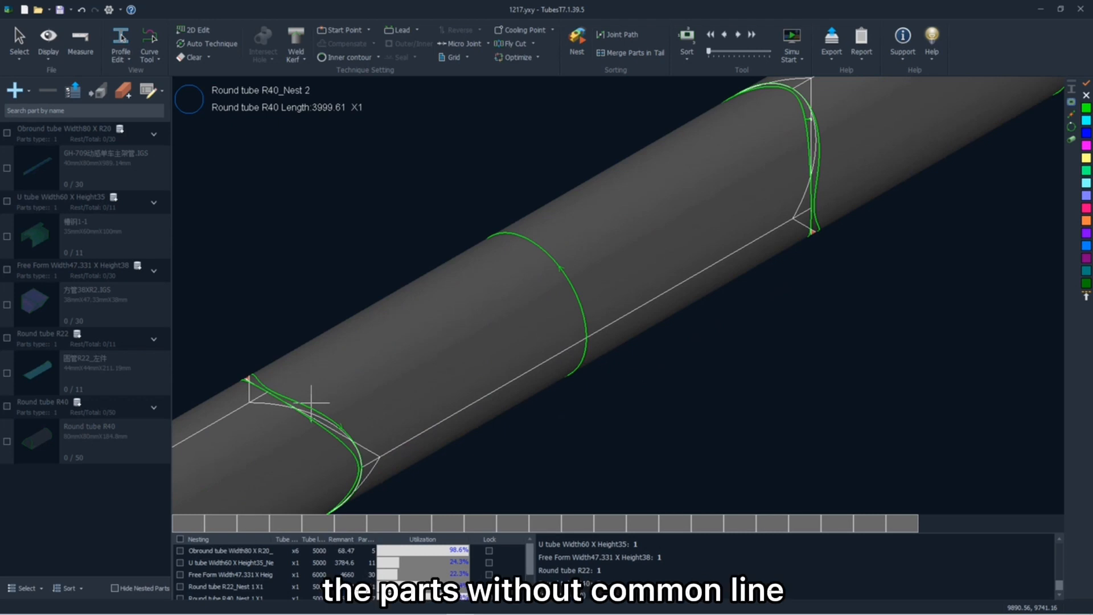
scroll(311, 402, down, 1)
scroll(481, 296, down, 2)
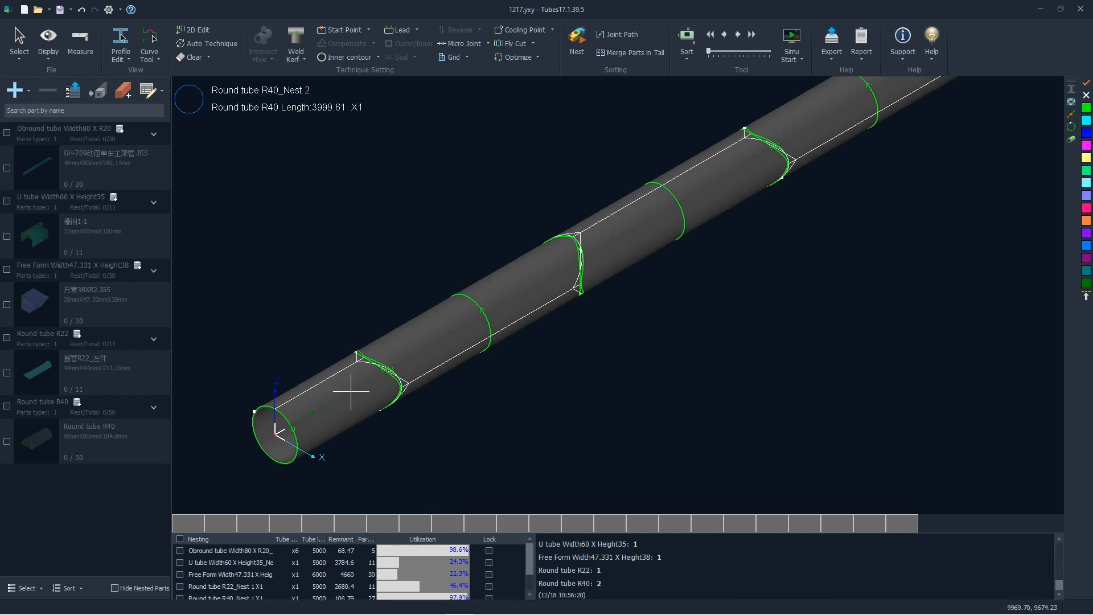
Open the Obround, Free Form, U tube and Round tube R22 nesting results and examine how their parts are arranged.
click(322, 550)
click(298, 563)
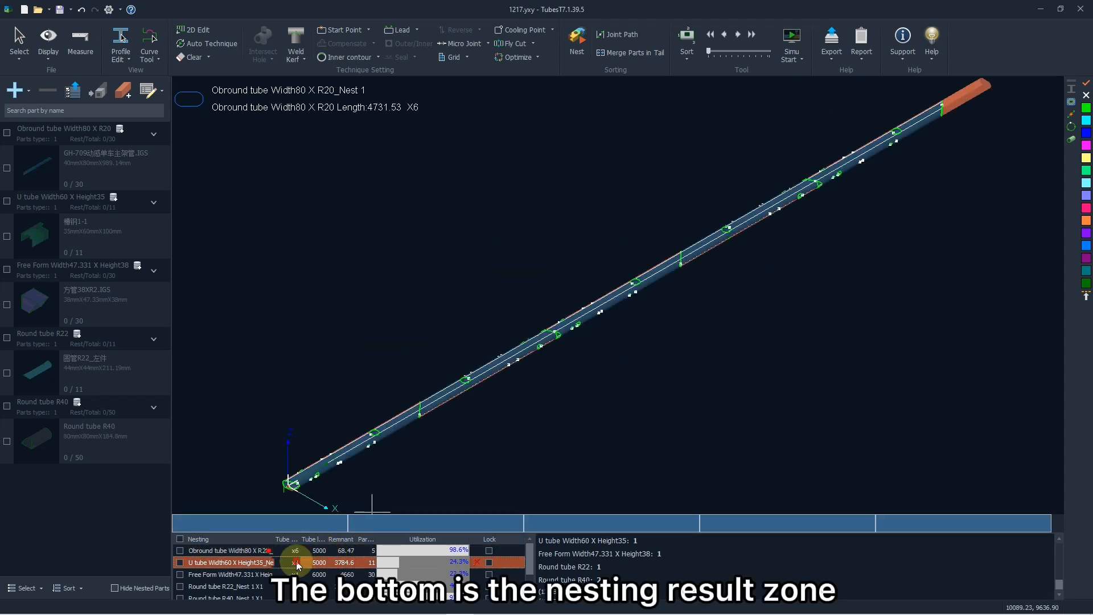
click(300, 569)
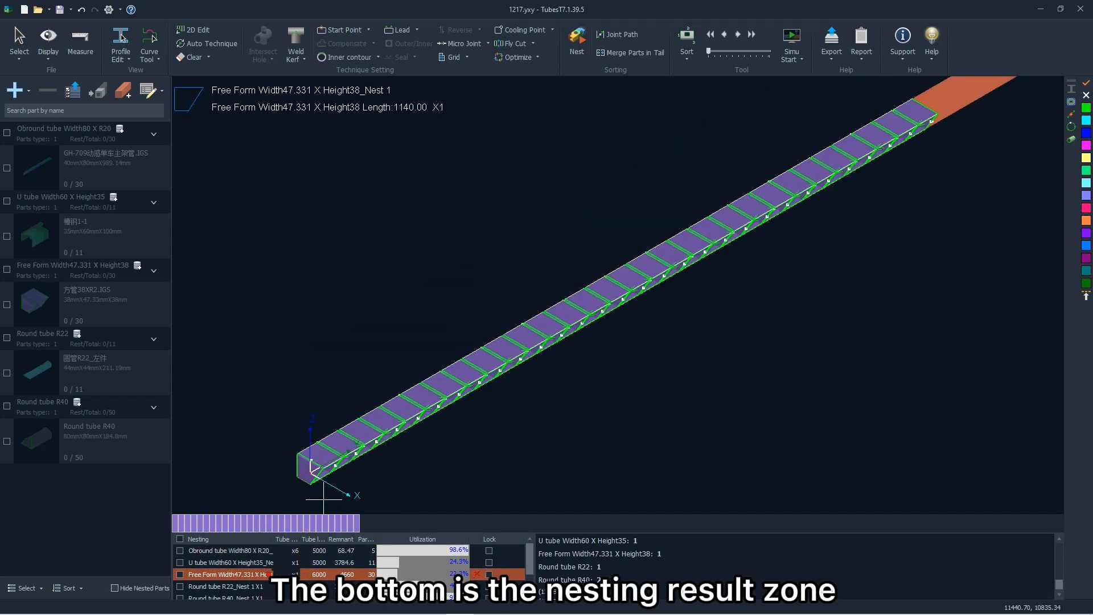
click(271, 562)
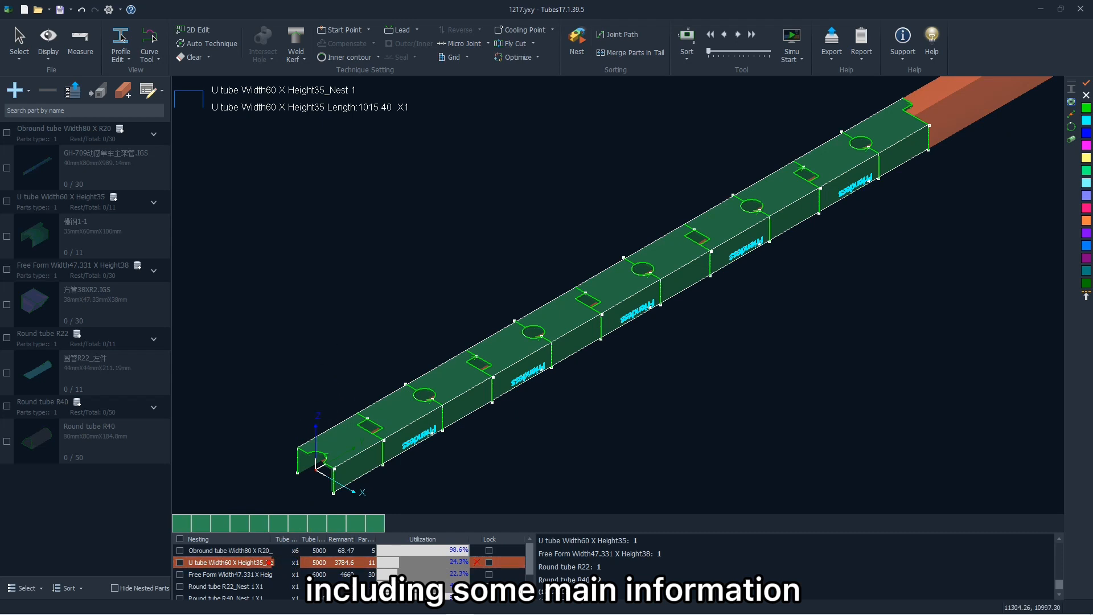
scroll(373, 374, down, 2)
scroll(381, 385, up, 5)
scroll(382, 411, down, 1)
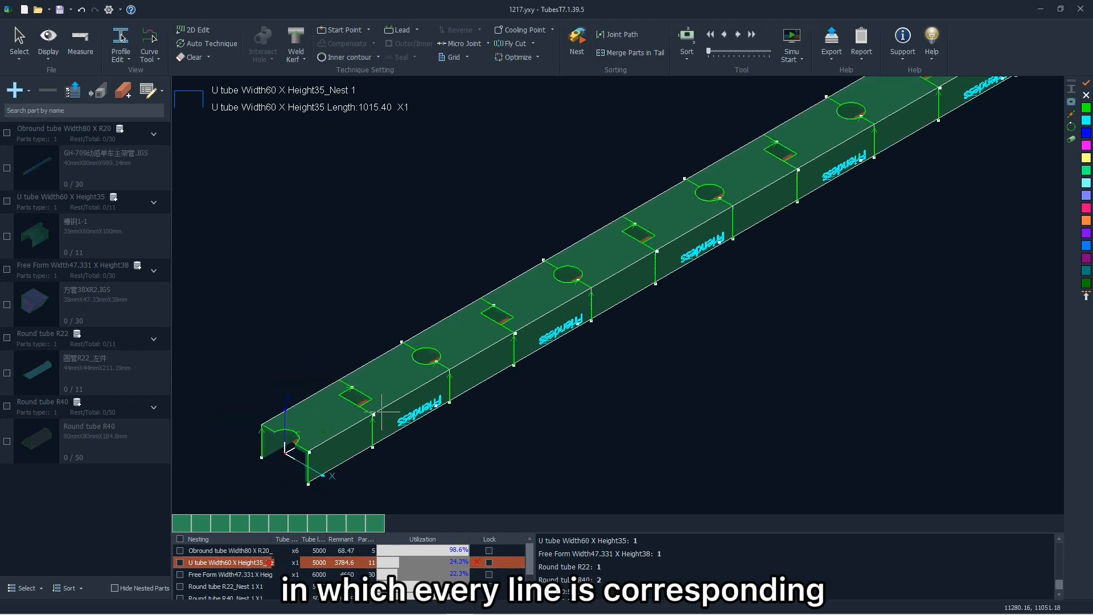
click(278, 587)
scroll(350, 398, up, 3)
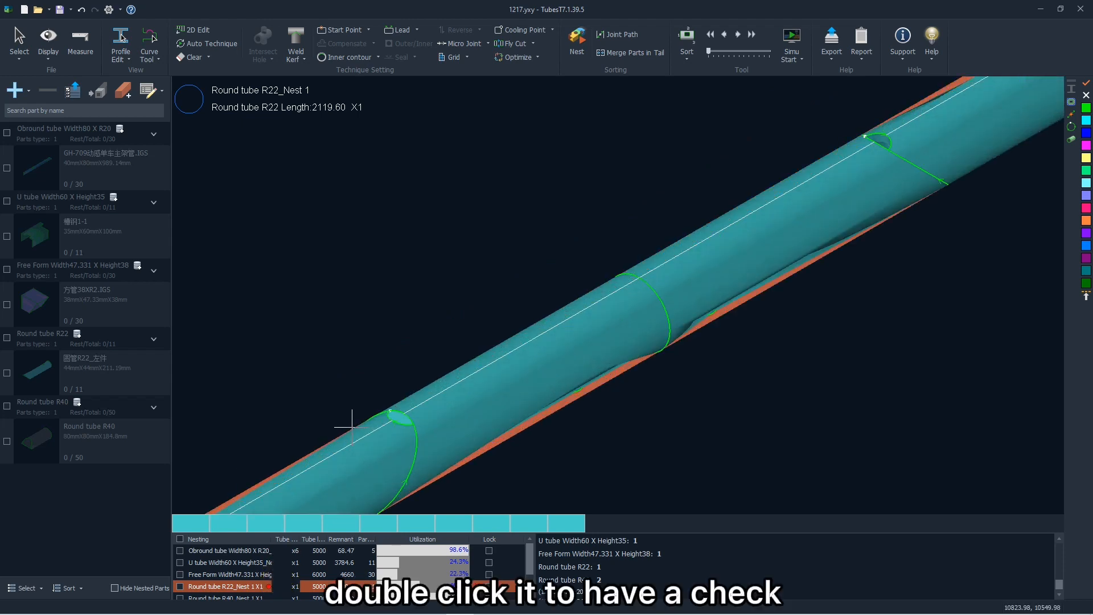
scroll(350, 393, down, 2)
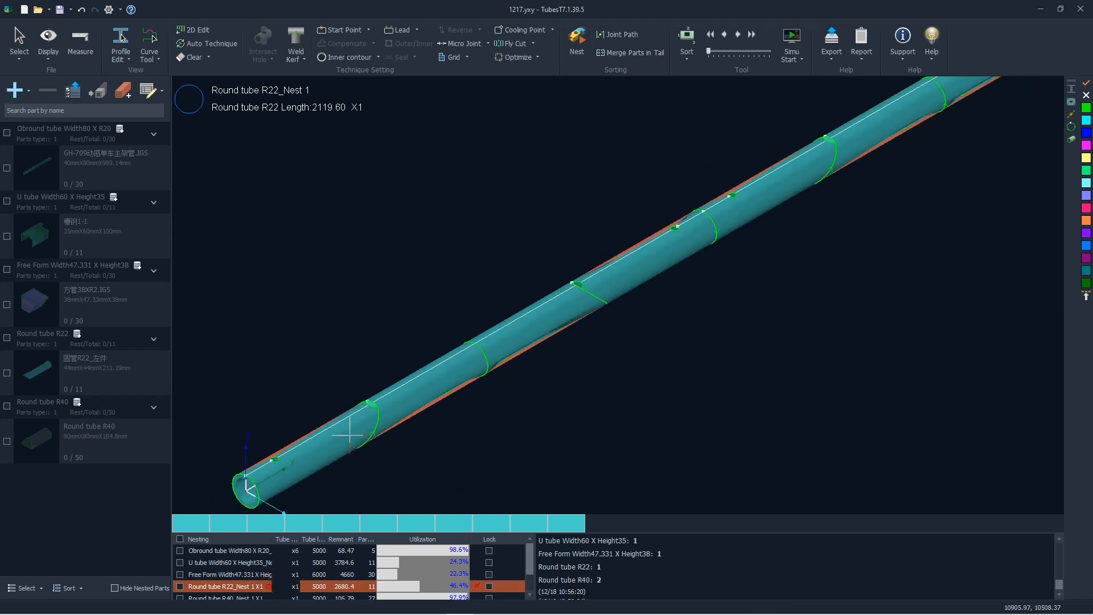
Check the nesting name of the Obround tube result and the tube lengths of the U tube and Free Form results.
click(211, 552)
click(245, 550)
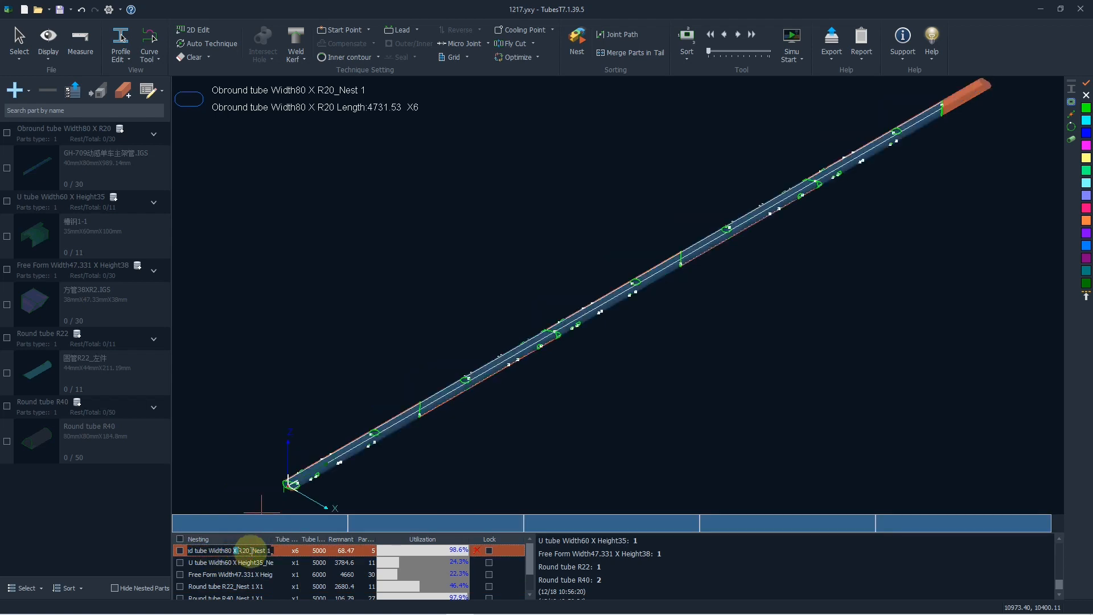
drag(251, 551, 186, 552)
click(226, 552)
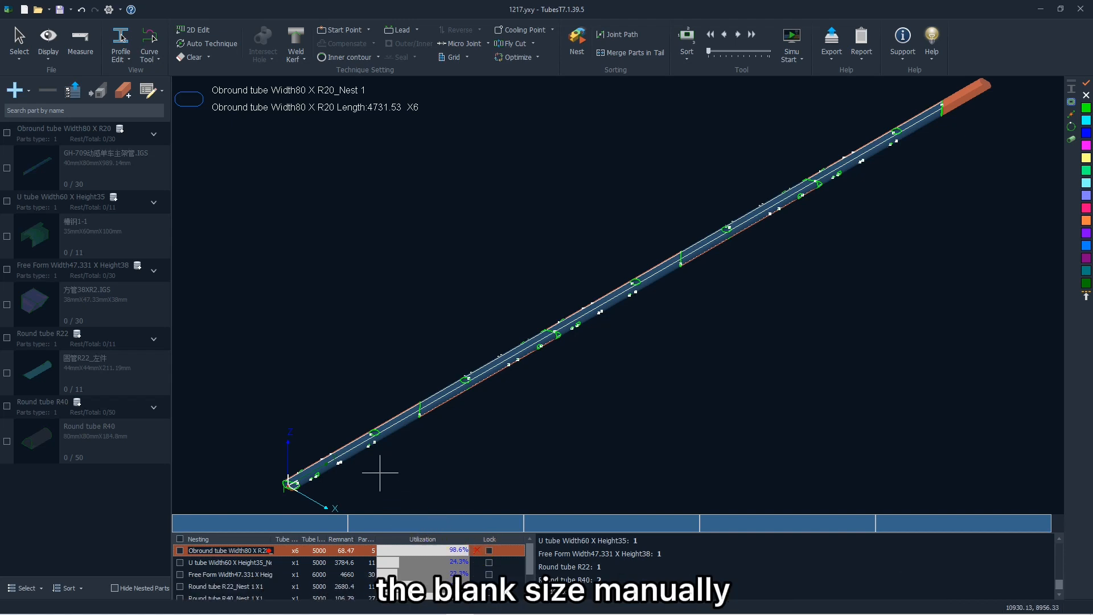
click(304, 562)
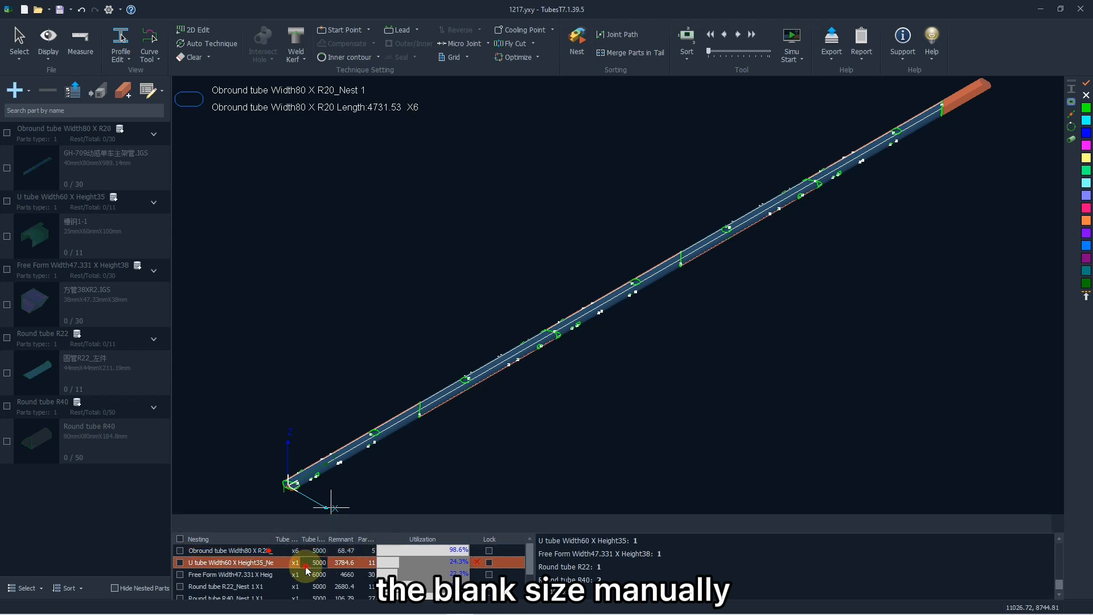
click(302, 575)
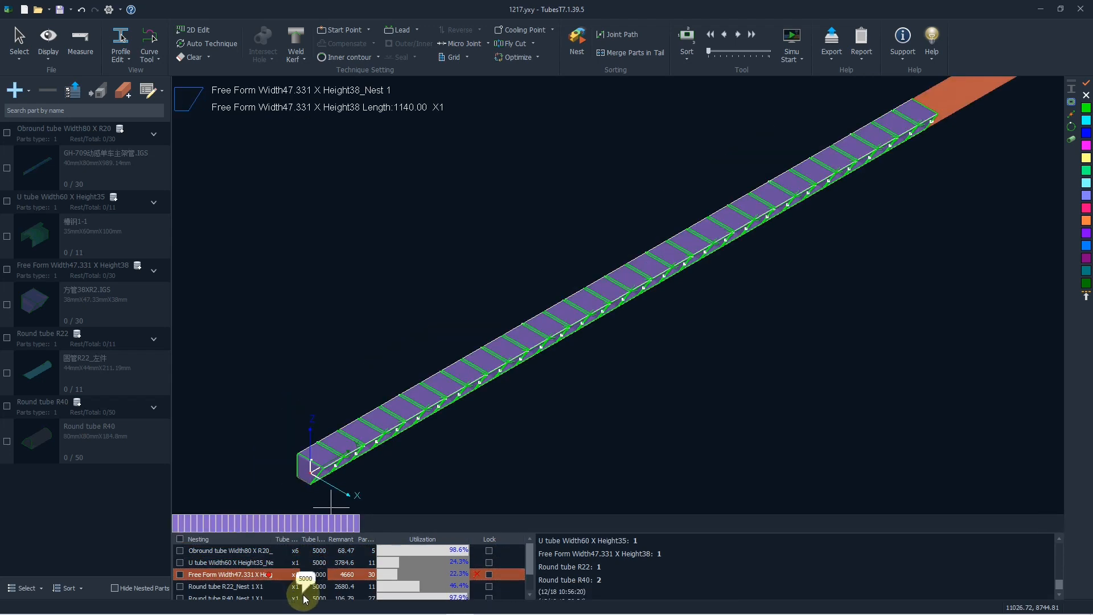
Open Round tube R40_Nest 1, select its first part and move it one position further along the tube.
click(304, 598)
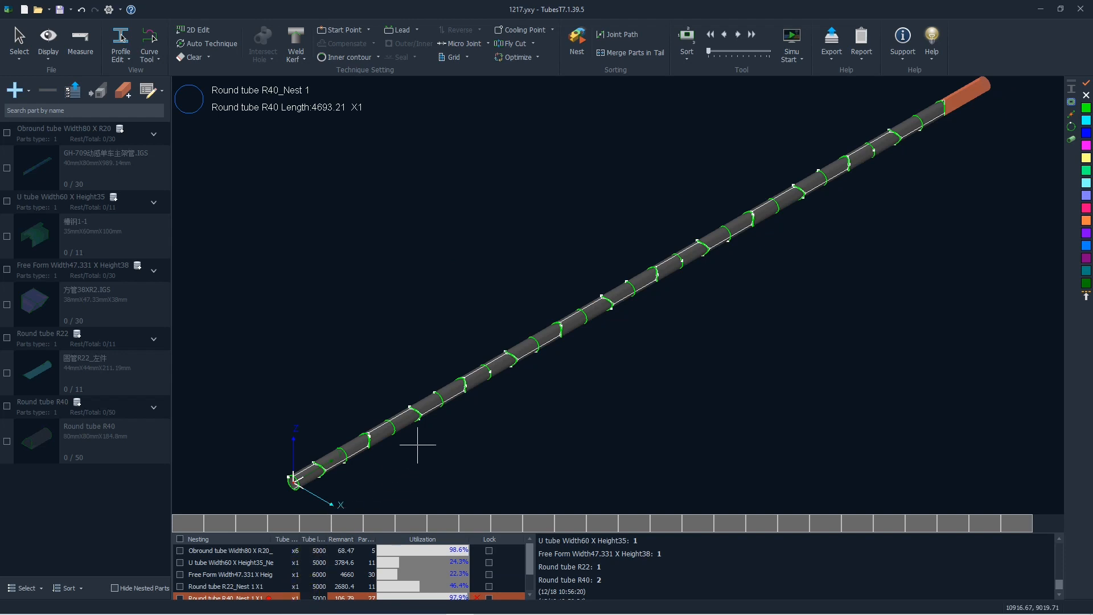
scroll(420, 444, down, 4)
scroll(383, 476, up, 10)
scroll(412, 416, up, 2)
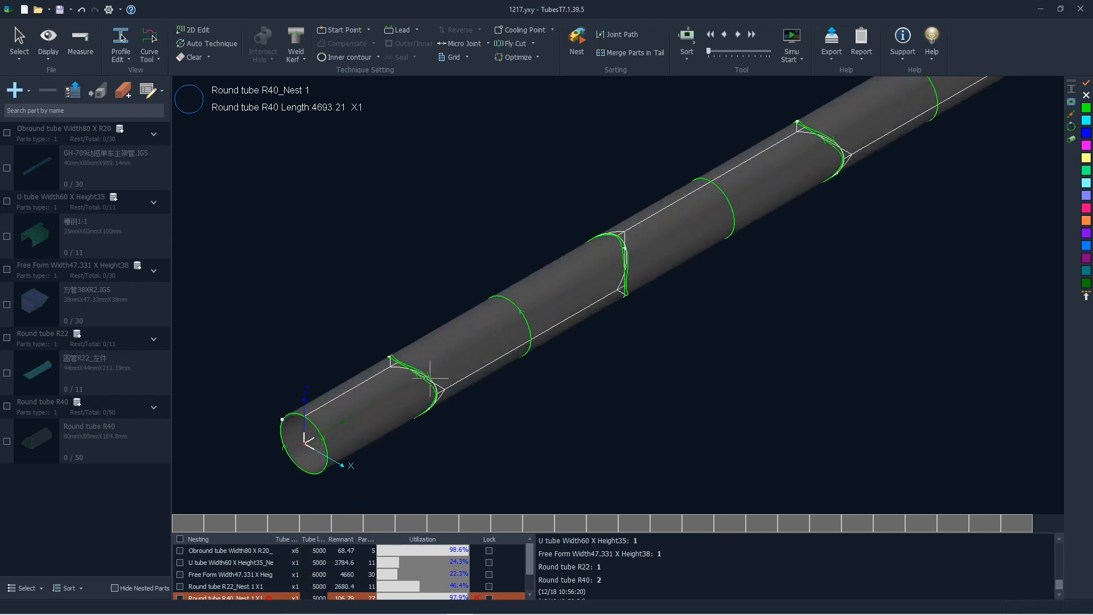
click(355, 414)
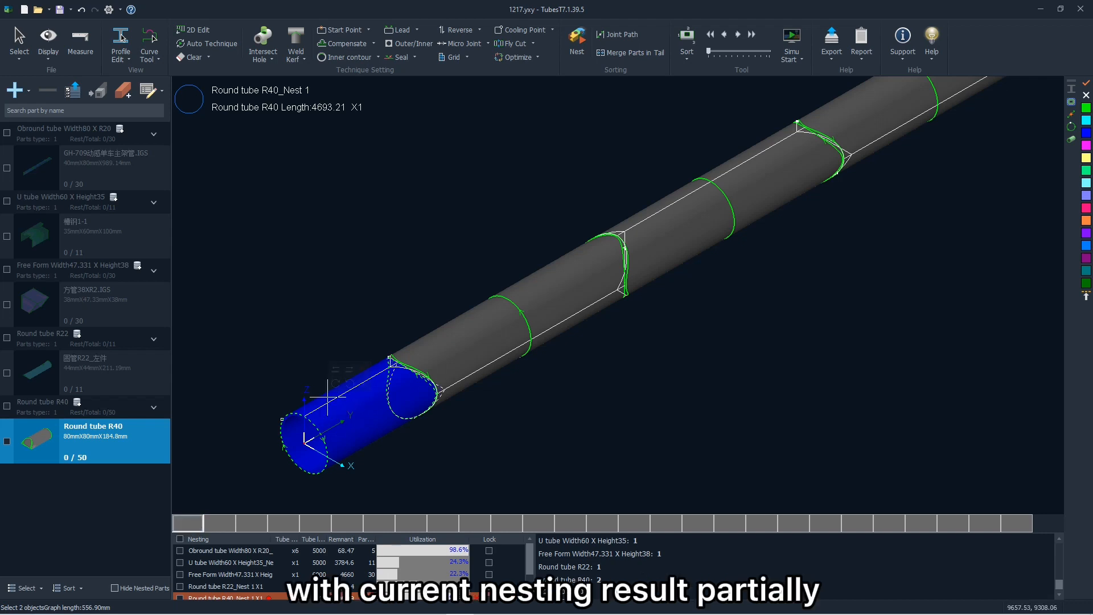
click(341, 370)
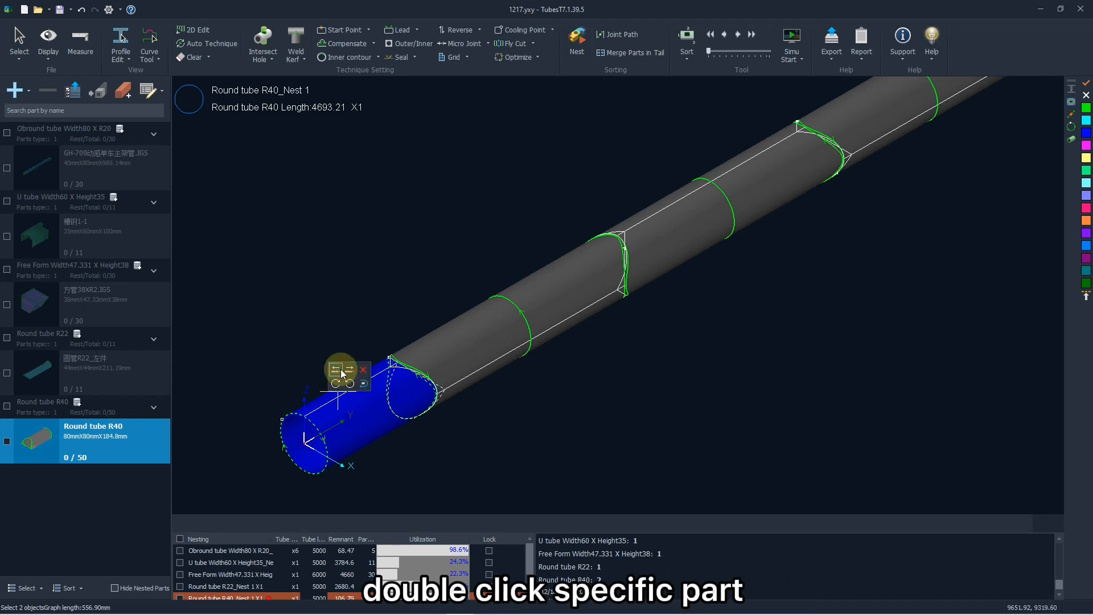
click(350, 370)
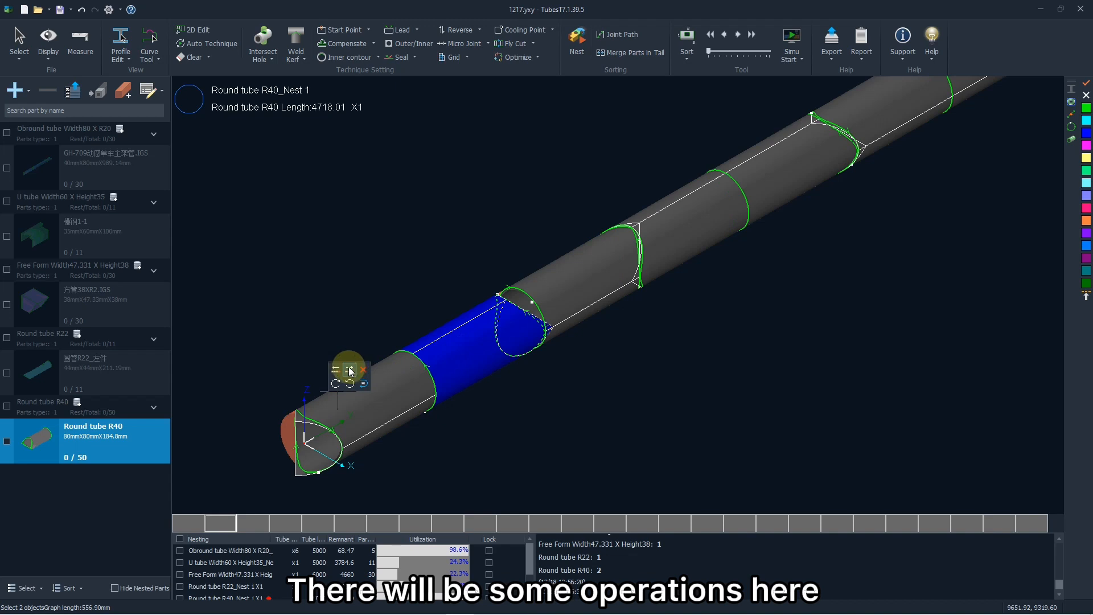
Rotate the selected R40 part clockwise and counterclockwise and shift it another position, to third place on the tube.
click(336, 384)
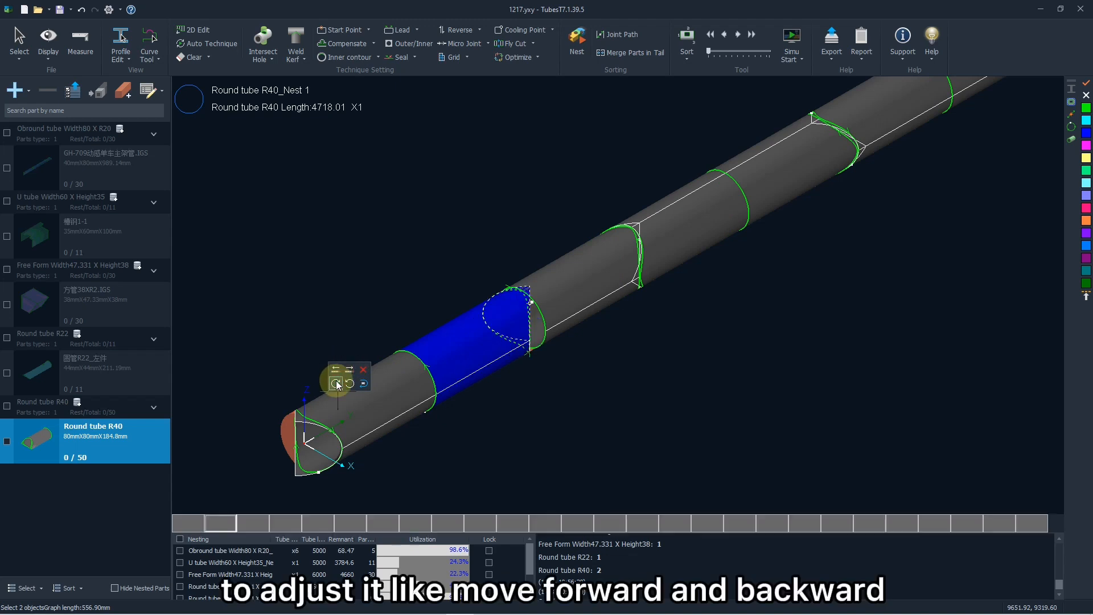
click(336, 383)
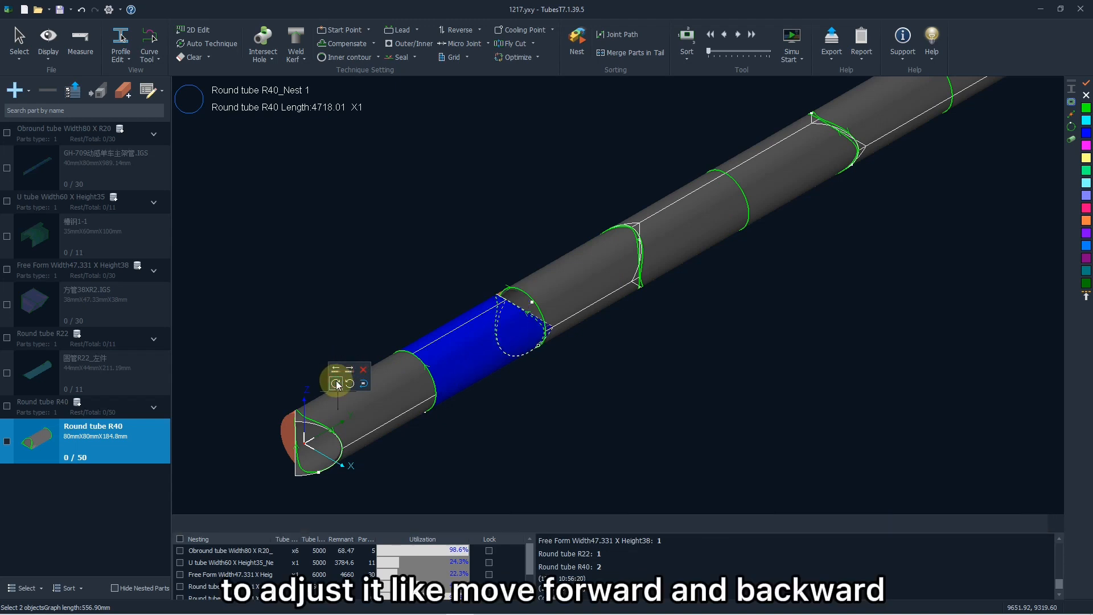
click(336, 383)
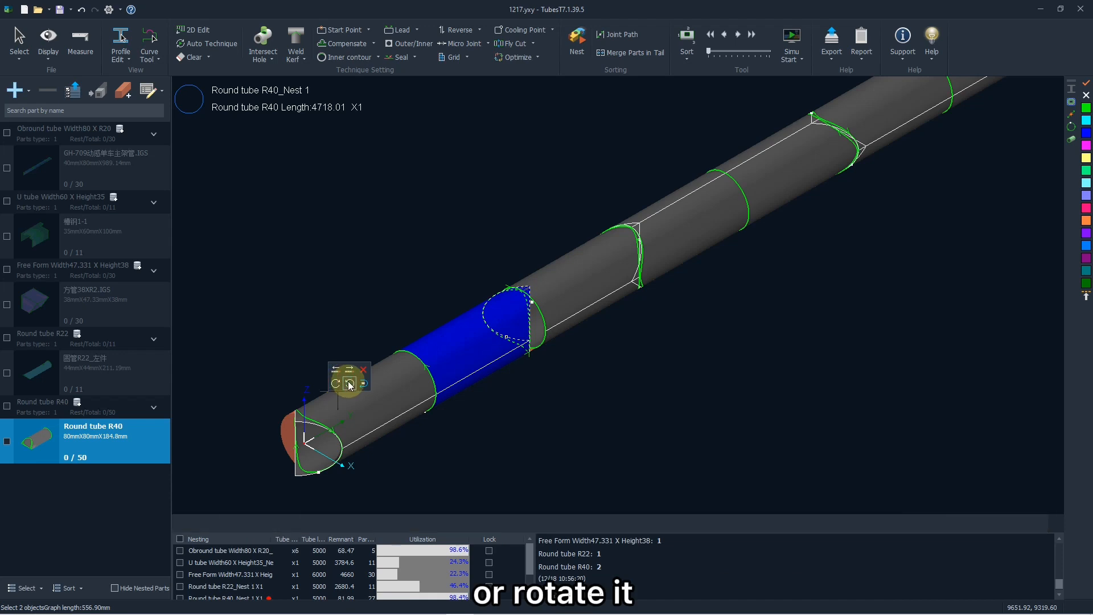
click(349, 384)
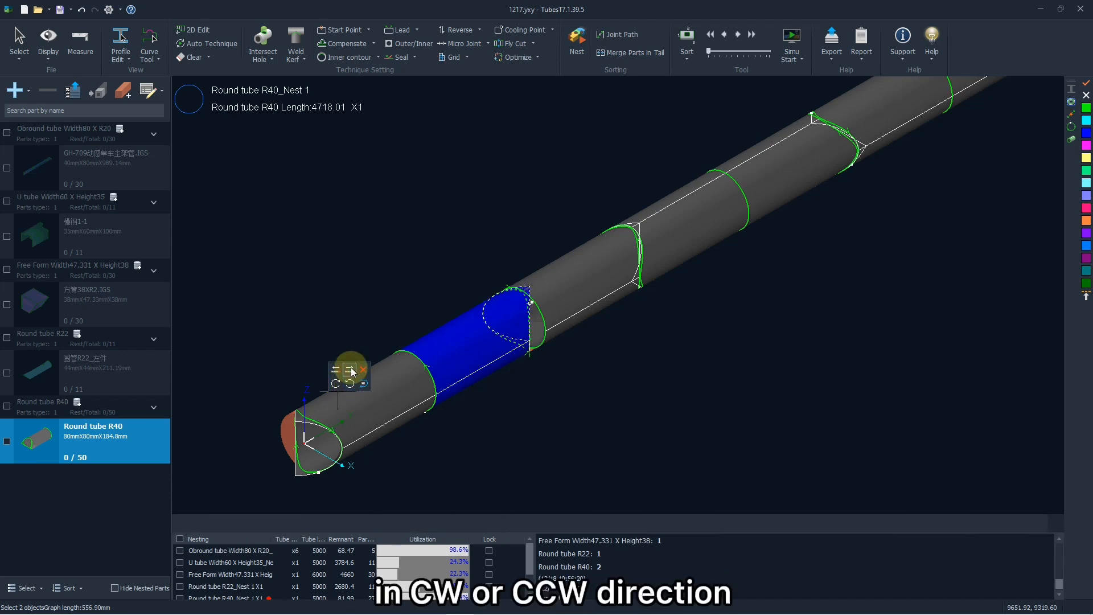
click(350, 370)
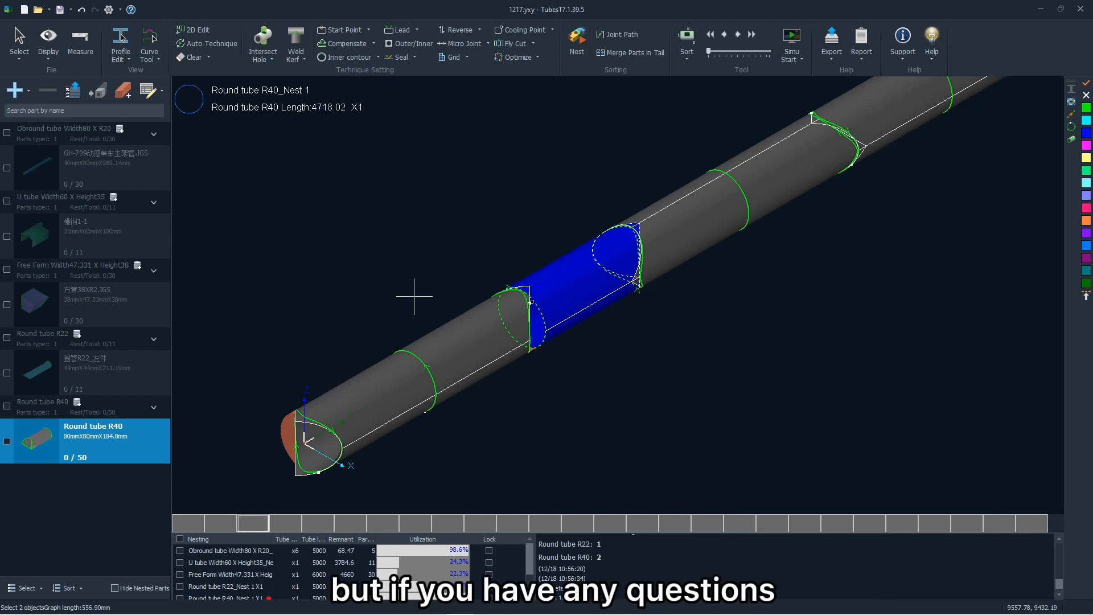
scroll(414, 296, down, 2)
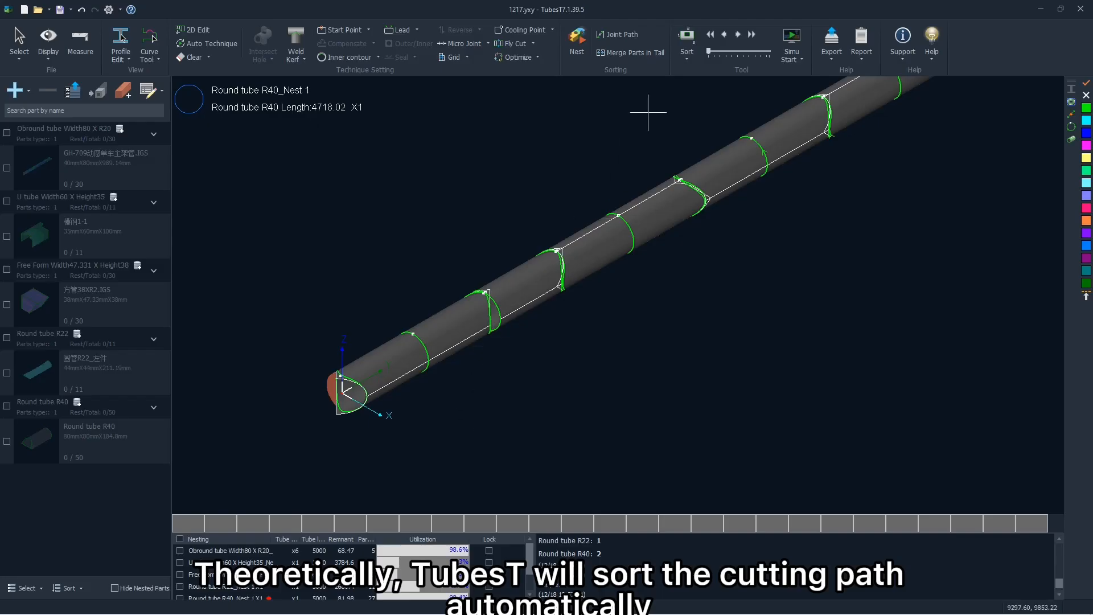
Sort the nested parts' cutting path with the Sort along Y Axis strategy.
click(682, 60)
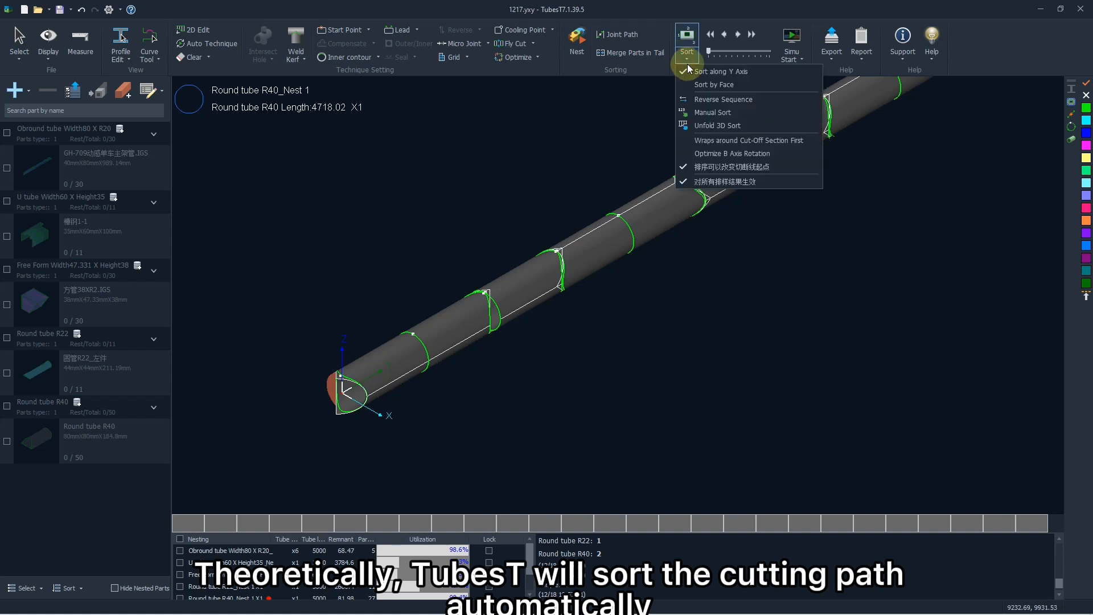
click(749, 71)
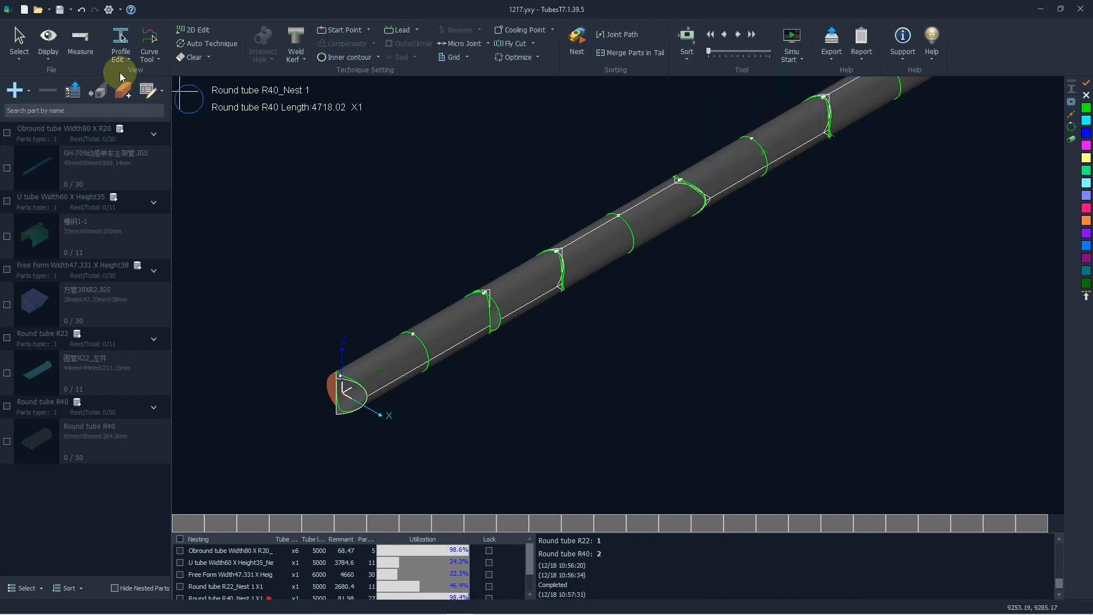
Turn on the sequence tags so the cutting order is shown along the Round tube R40 nest.
click(48, 43)
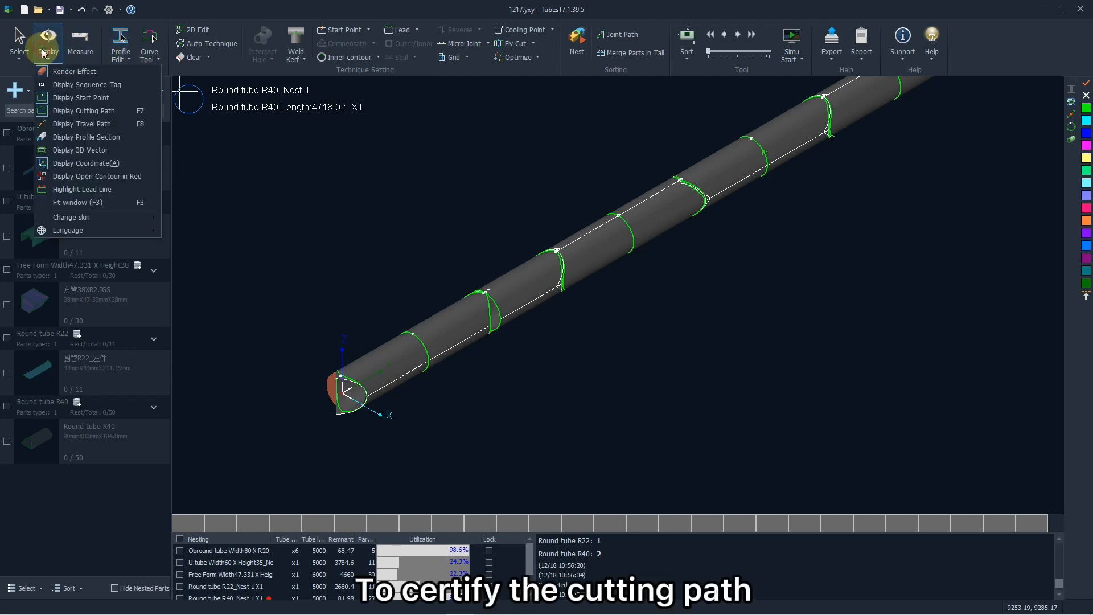
click(73, 86)
scroll(415, 361, up, 3)
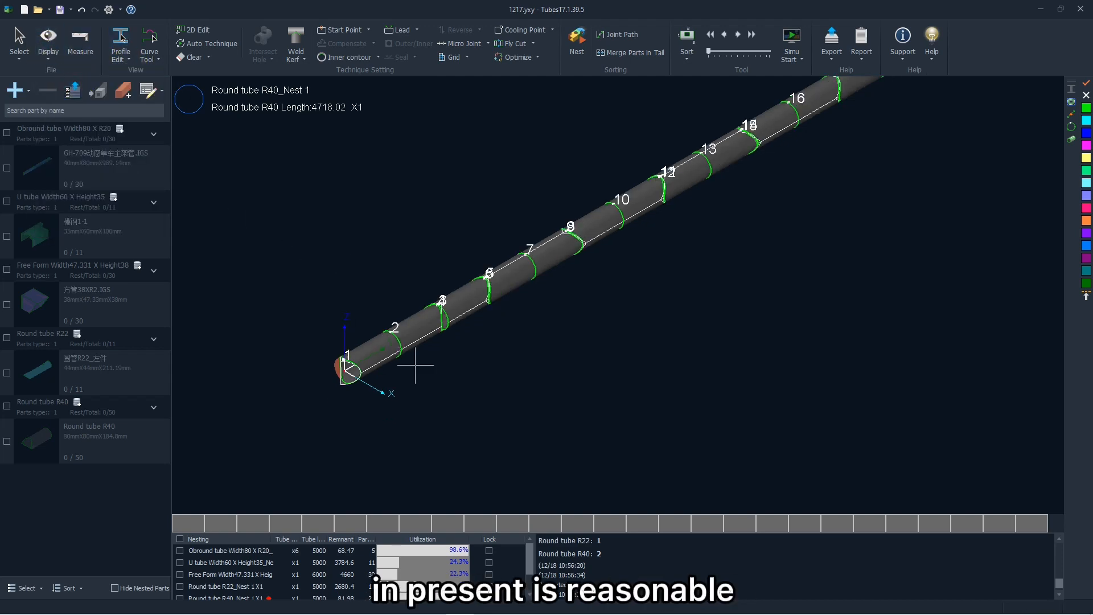
scroll(408, 290, up, 3)
scroll(370, 311, down, 1)
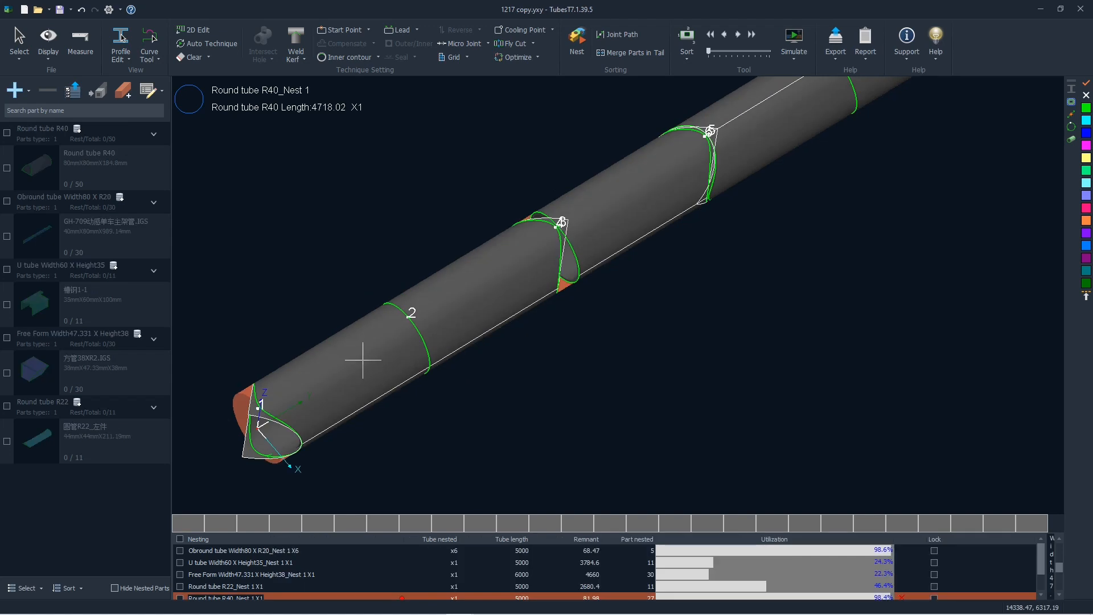
Step manually forward and back through the cutting paths of the R40 nest to check their order.
click(737, 41)
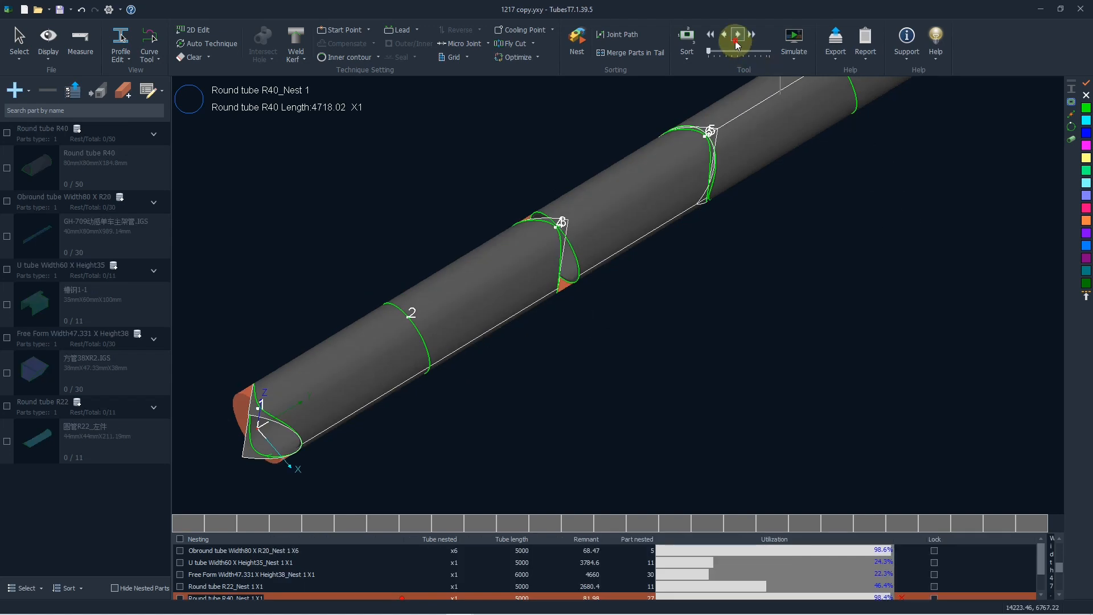
click(737, 41)
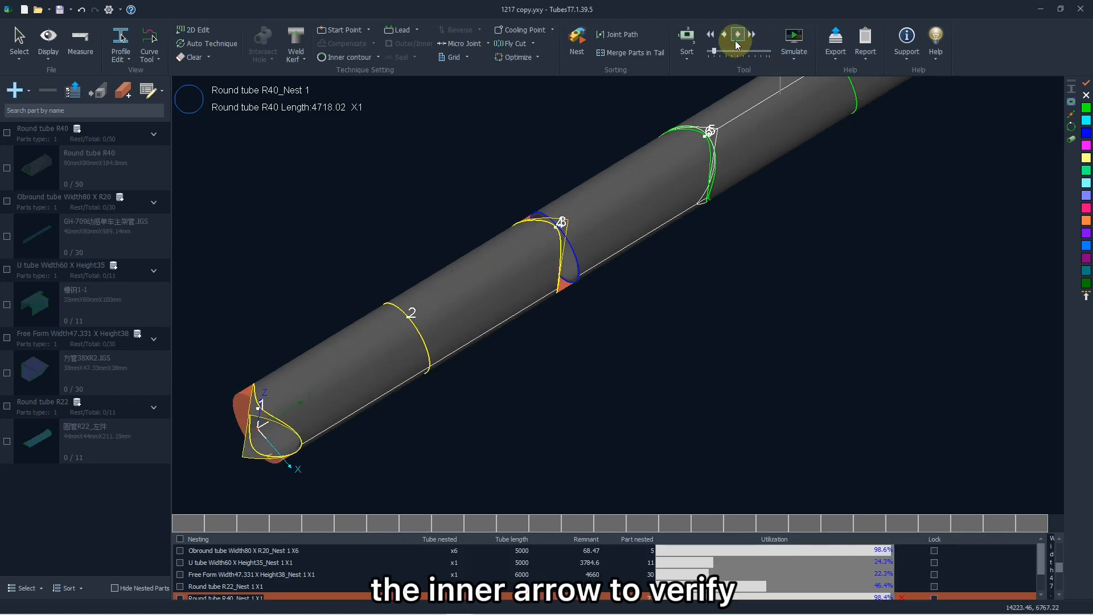
click(737, 41)
scroll(654, 244, down, 2)
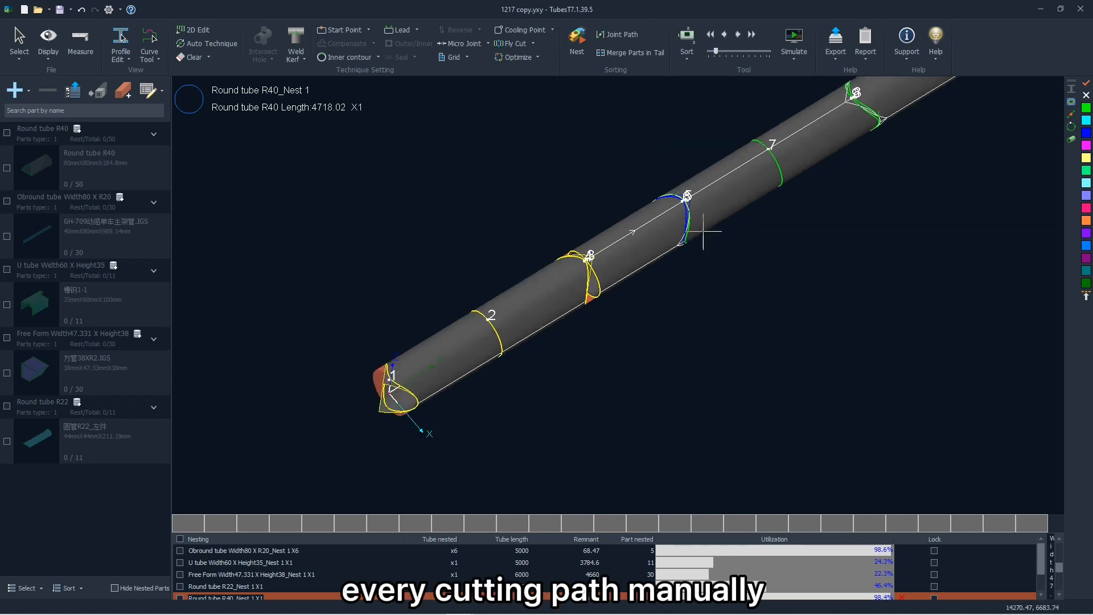
click(724, 36)
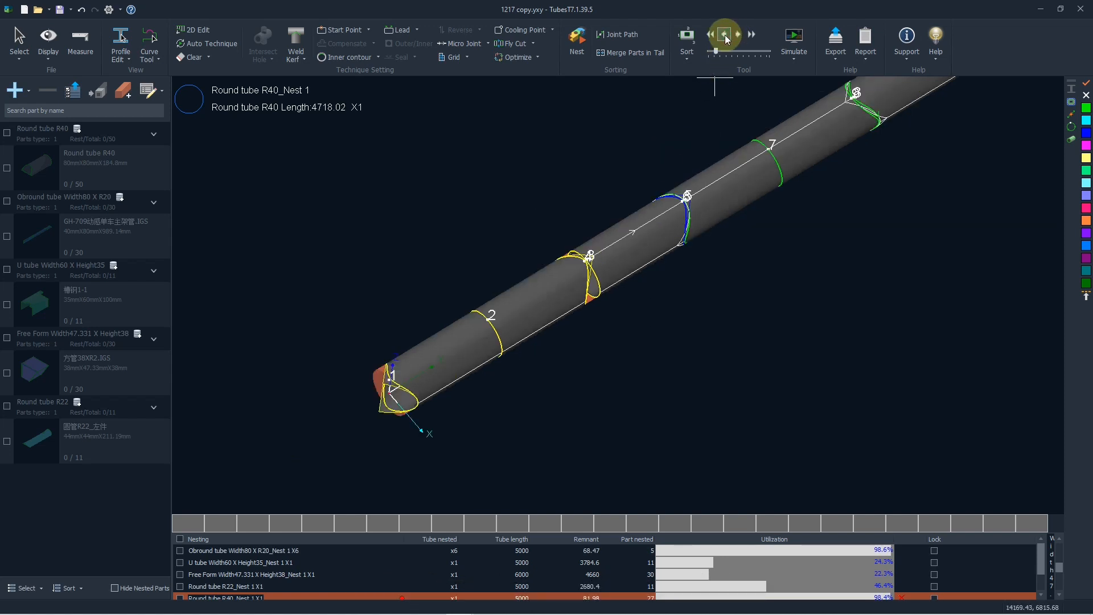
click(725, 35)
click(725, 35)
click(738, 36)
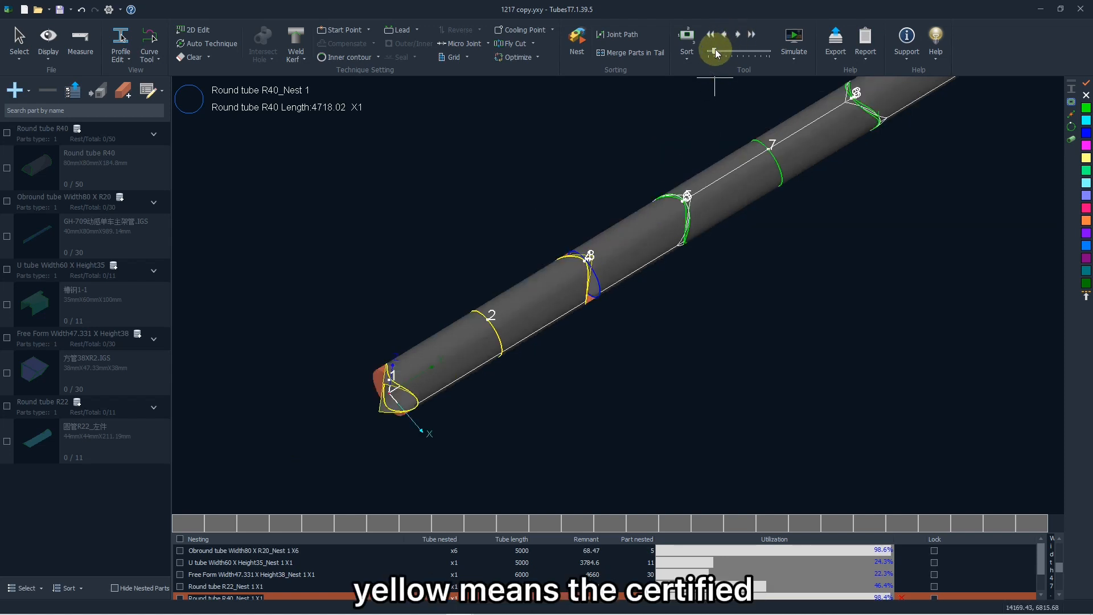
Scrub the cutting progress slider back to the start and forward again to check the R40 path order.
drag(715, 53, 712, 55)
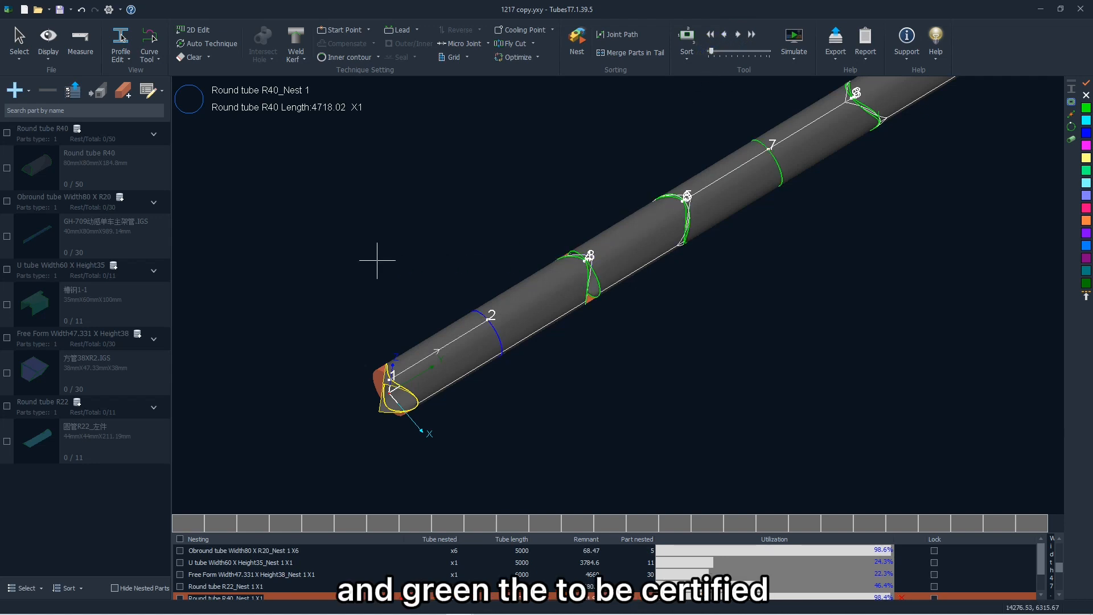
scroll(376, 298, down, 2)
scroll(376, 298, down, 3)
scroll(633, 223, up, 5)
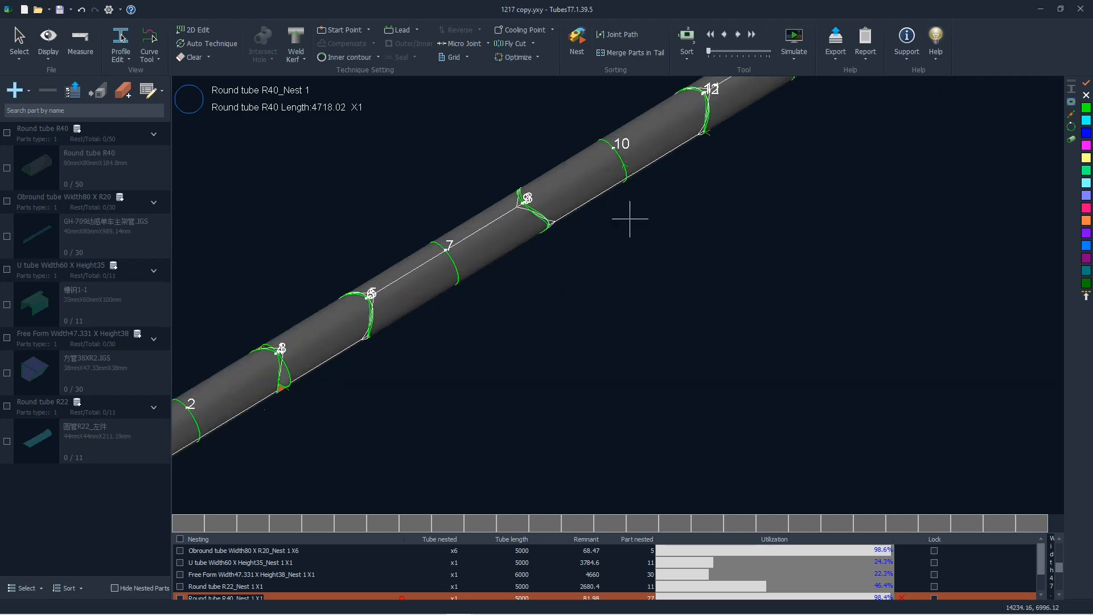
scroll(623, 220, down, 3)
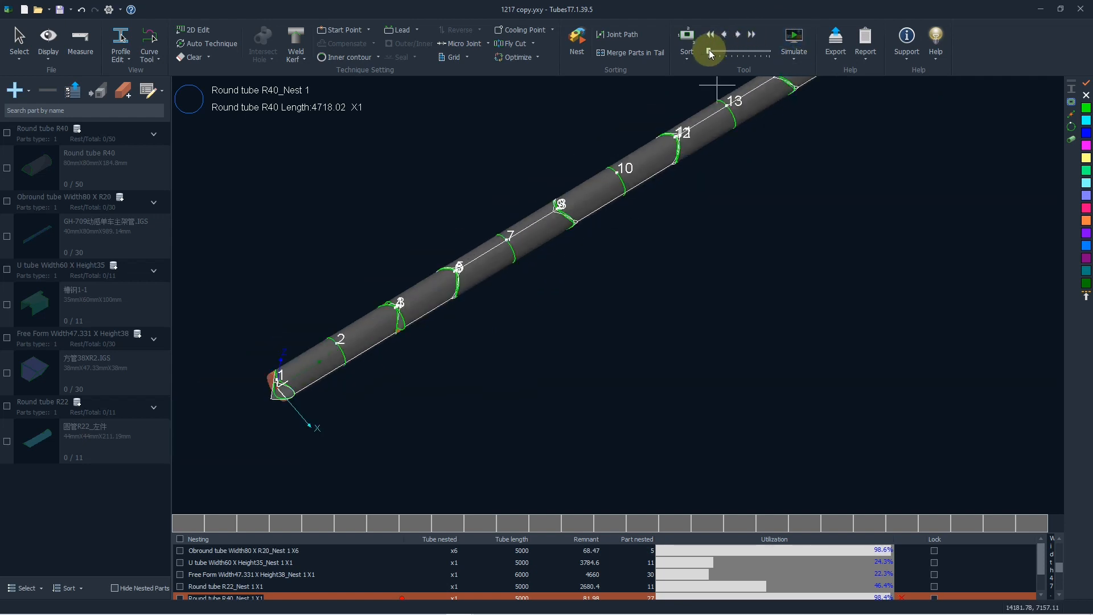
drag(709, 52, 715, 52)
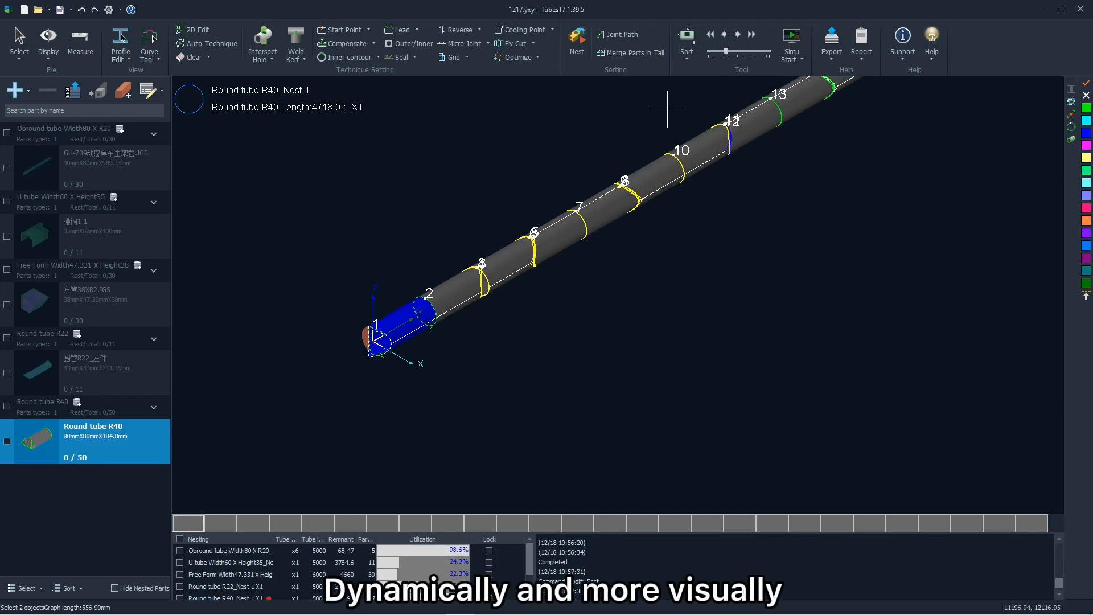
Simulate cutting the whole R40 nest with the virtual cutting head and adjust the simulation speed.
click(791, 41)
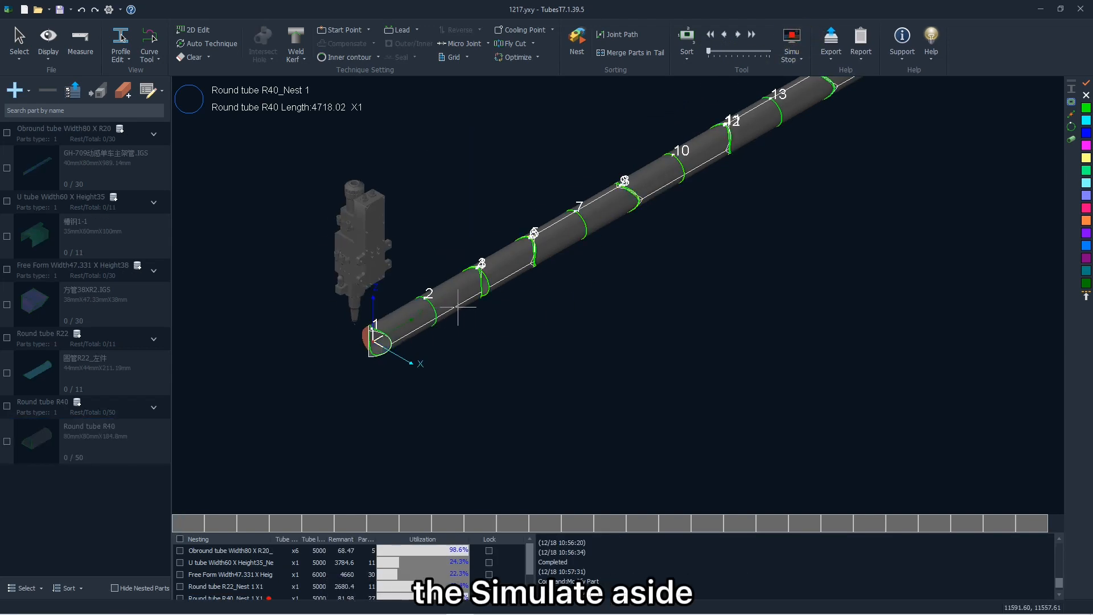
scroll(370, 342, up, 5)
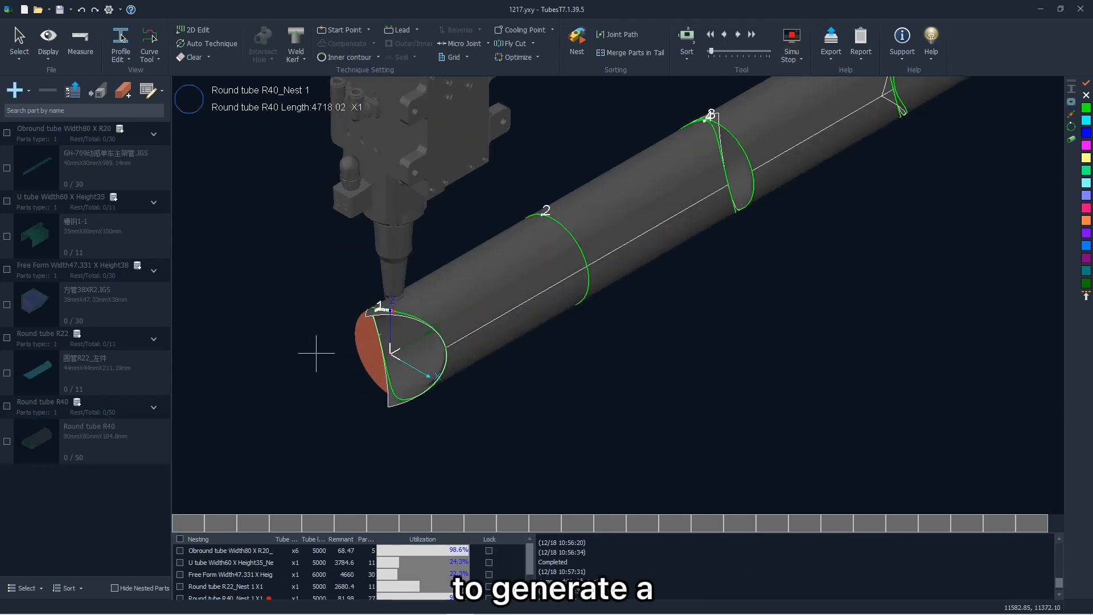
scroll(319, 354, up, 2)
scroll(318, 354, down, 4)
click(770, 47)
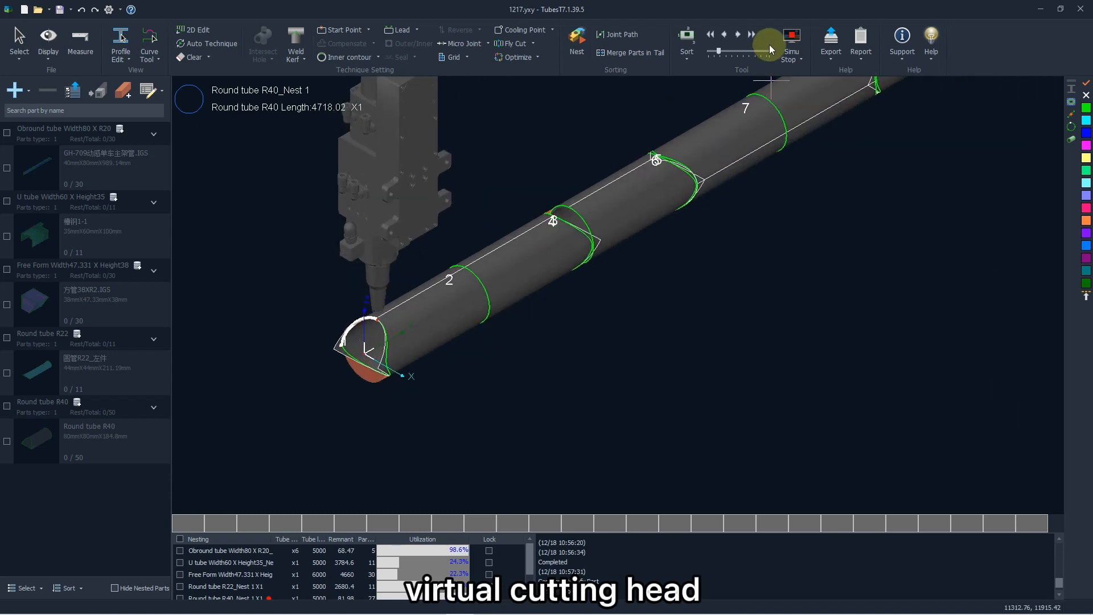
click(756, 35)
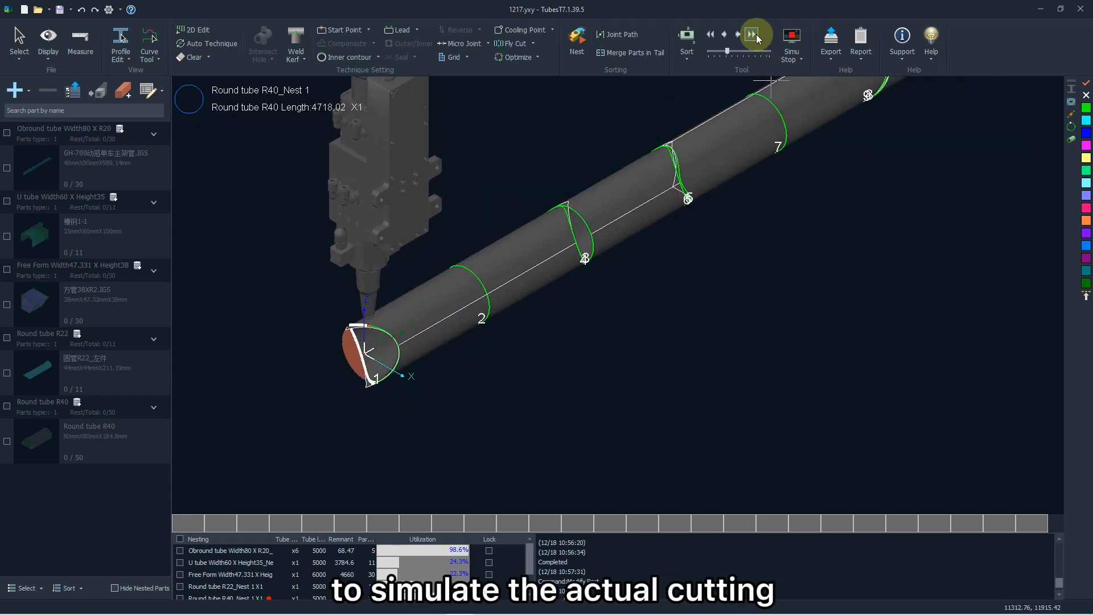
click(756, 34)
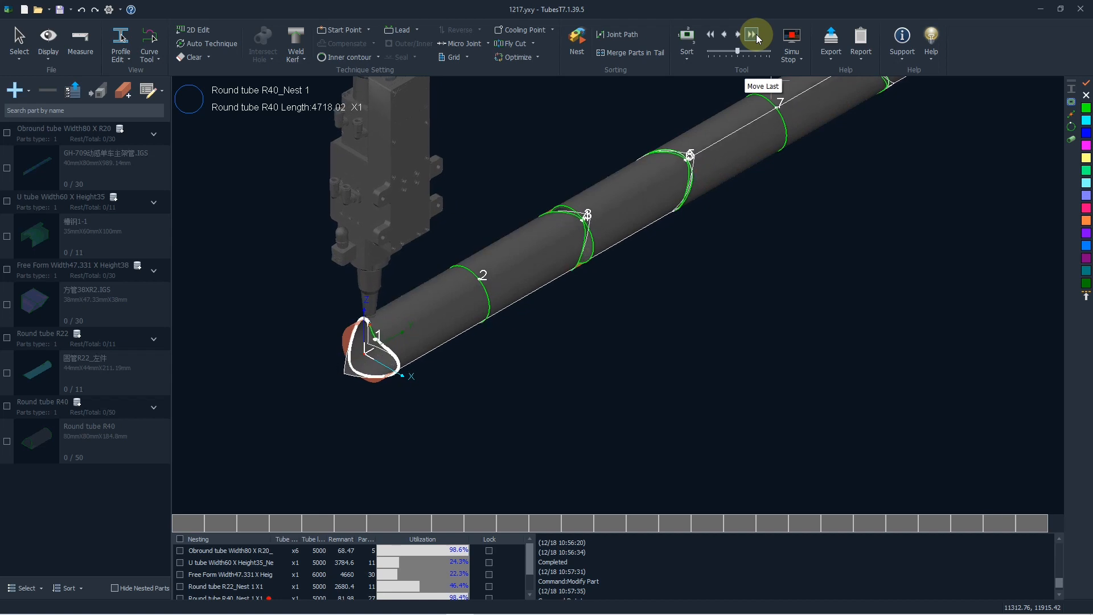
click(724, 35)
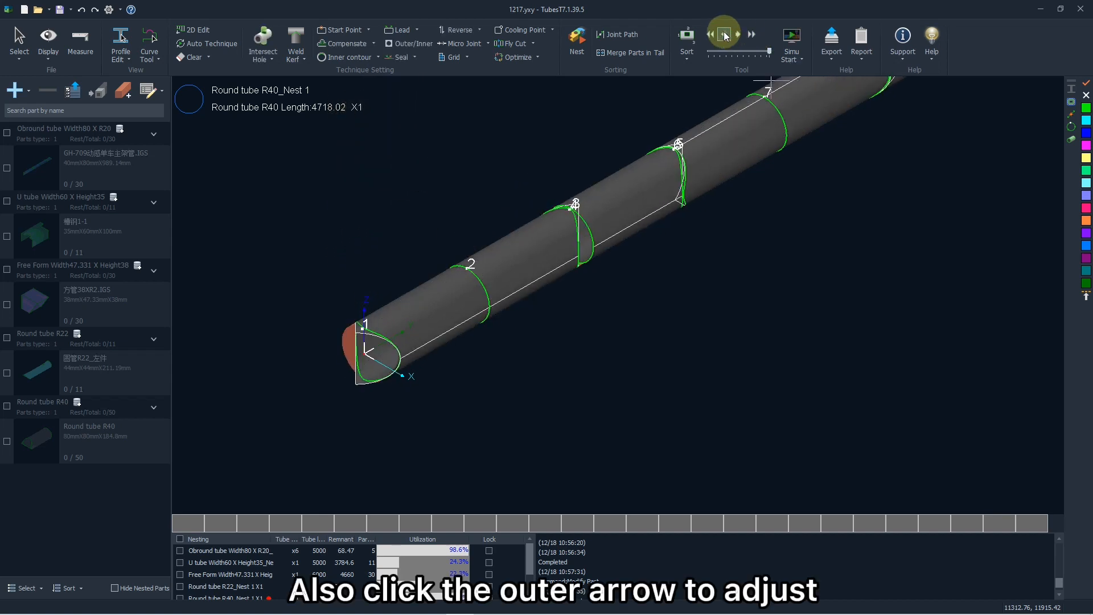
click(725, 34)
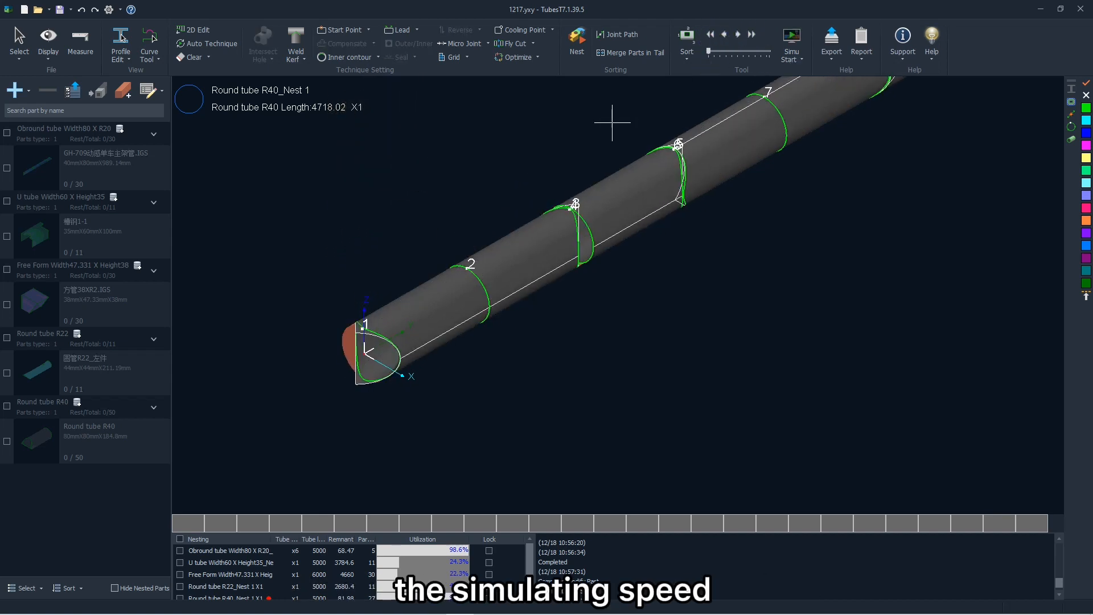
Select the second nested part on the R40 tube and simulate the cutting of that part.
scroll(561, 263, down, 5)
scroll(617, 209, up, 2)
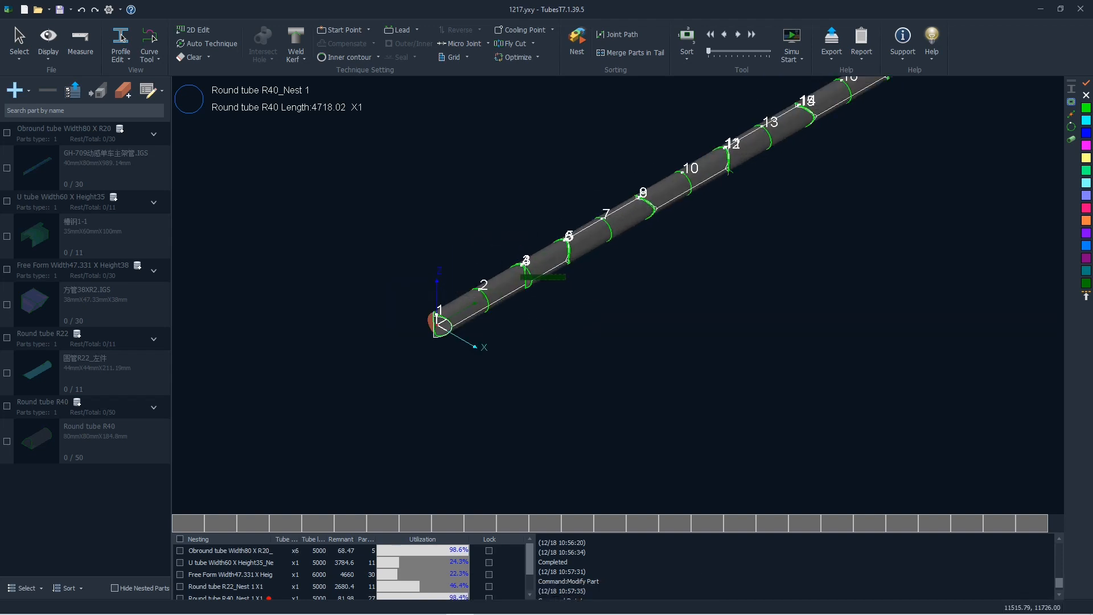
click(504, 279)
scroll(503, 279, up, 2)
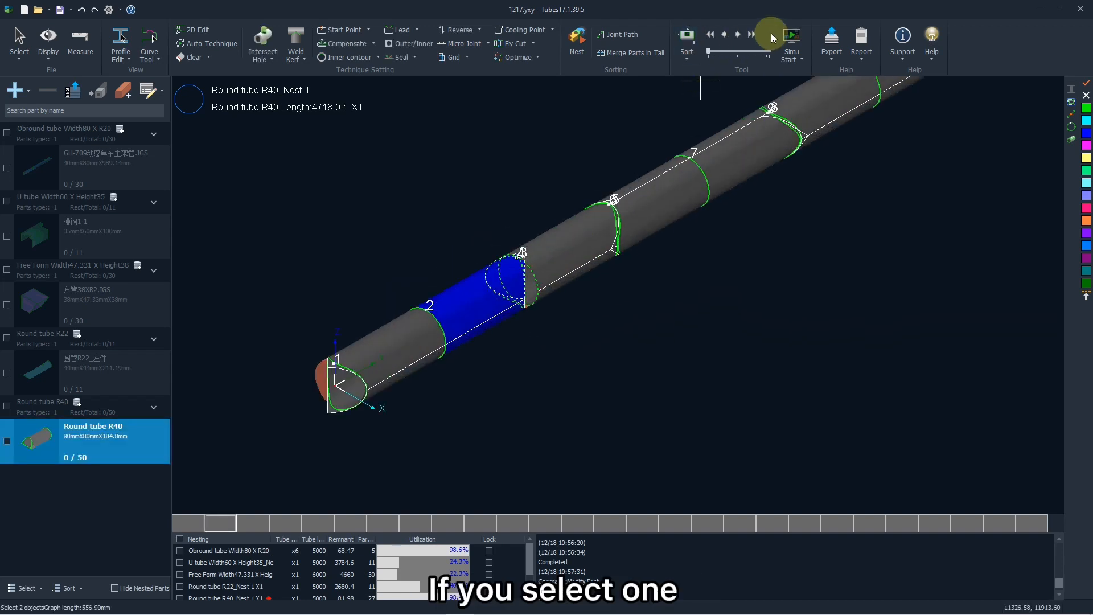
click(793, 38)
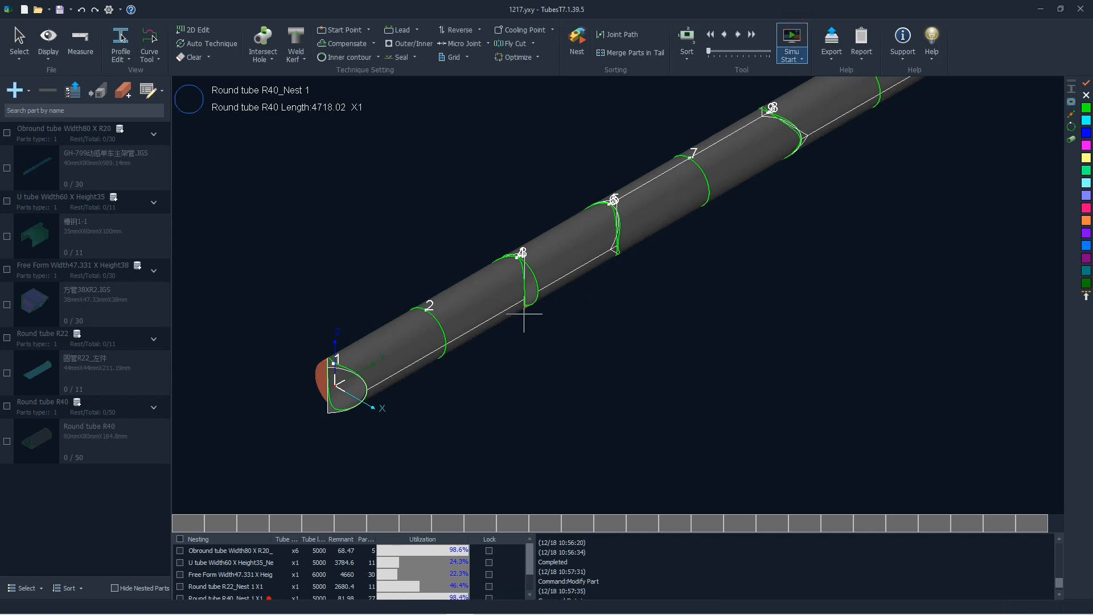
Box-select the area around cuts 13 to 15 on the R40 tube and run the cutting simulation.
scroll(654, 312, down, 3)
scroll(582, 277, up, 4)
scroll(582, 276, up, 2)
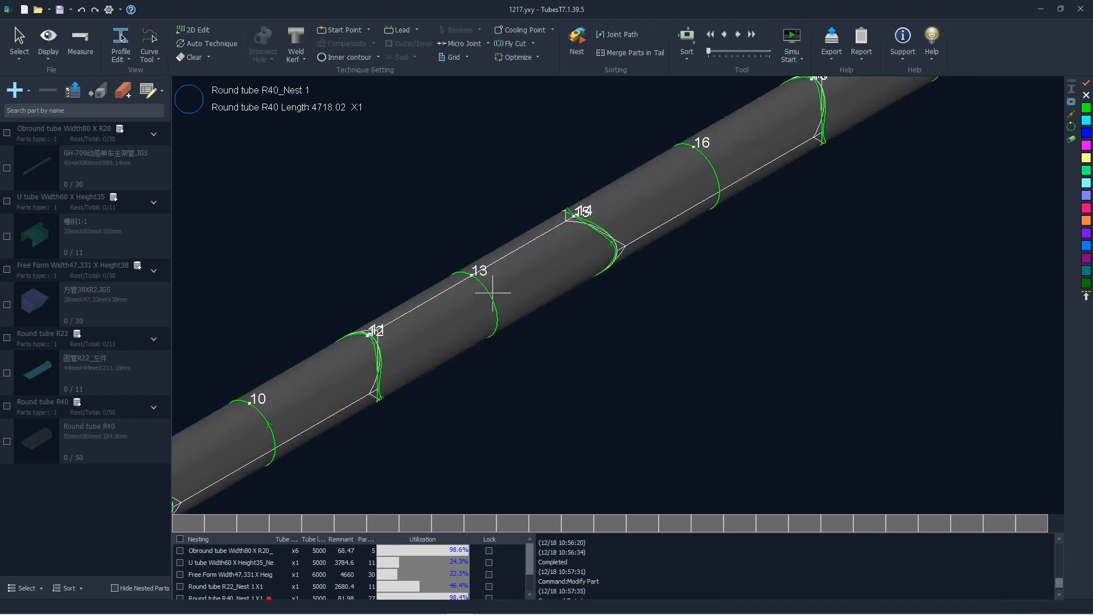
drag(471, 265, 549, 348)
click(790, 44)
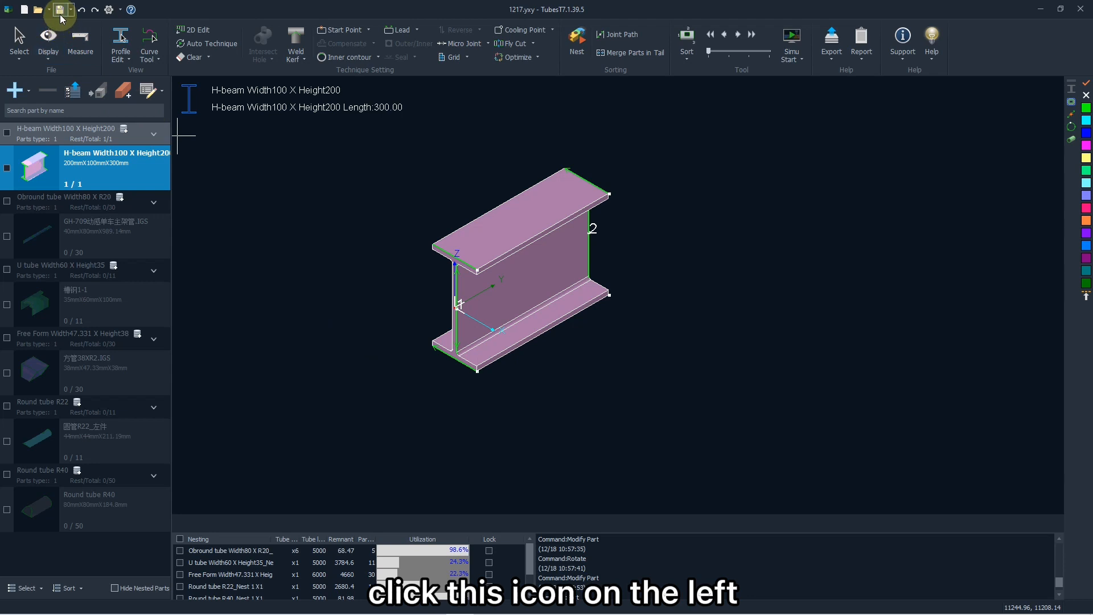
Save the project and save a copy of it as 1217 copy in YXY format in the YXY folder.
click(60, 9)
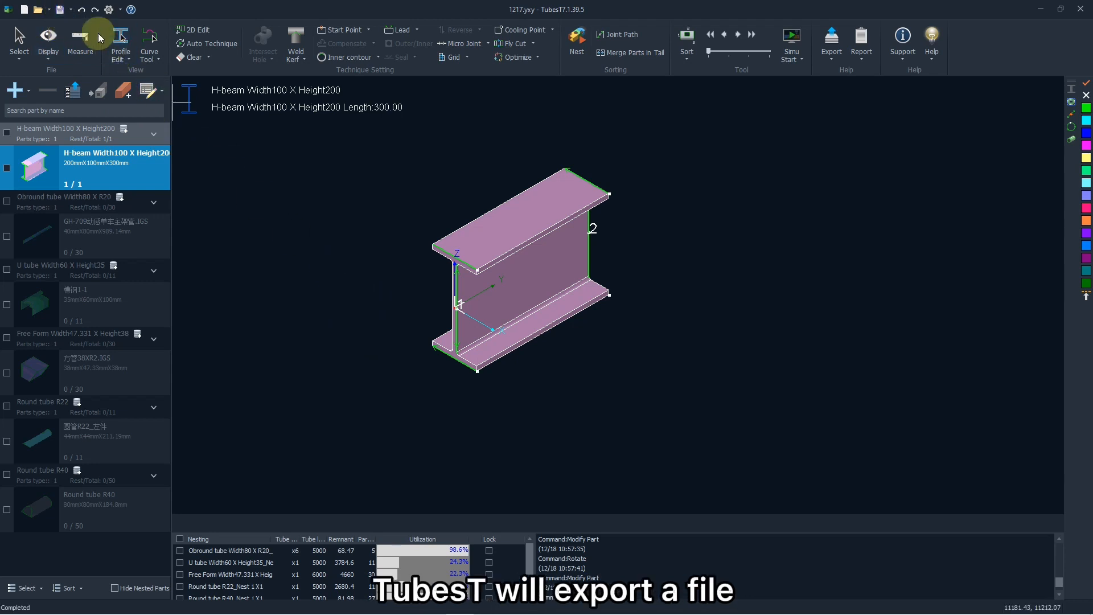
click(71, 10)
click(76, 24)
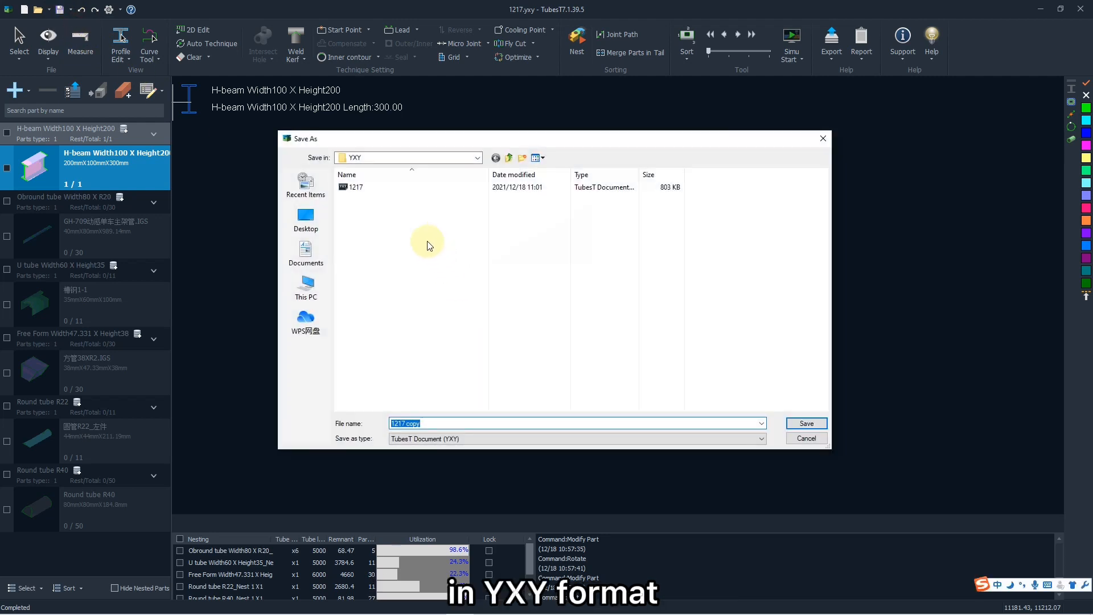
text(copy)
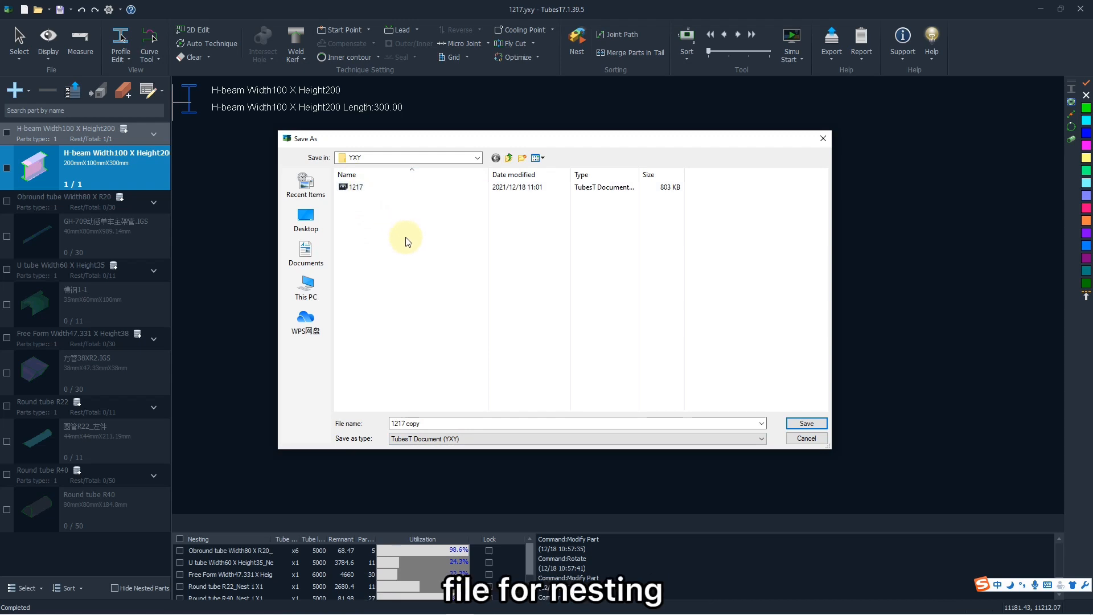
click(805, 424)
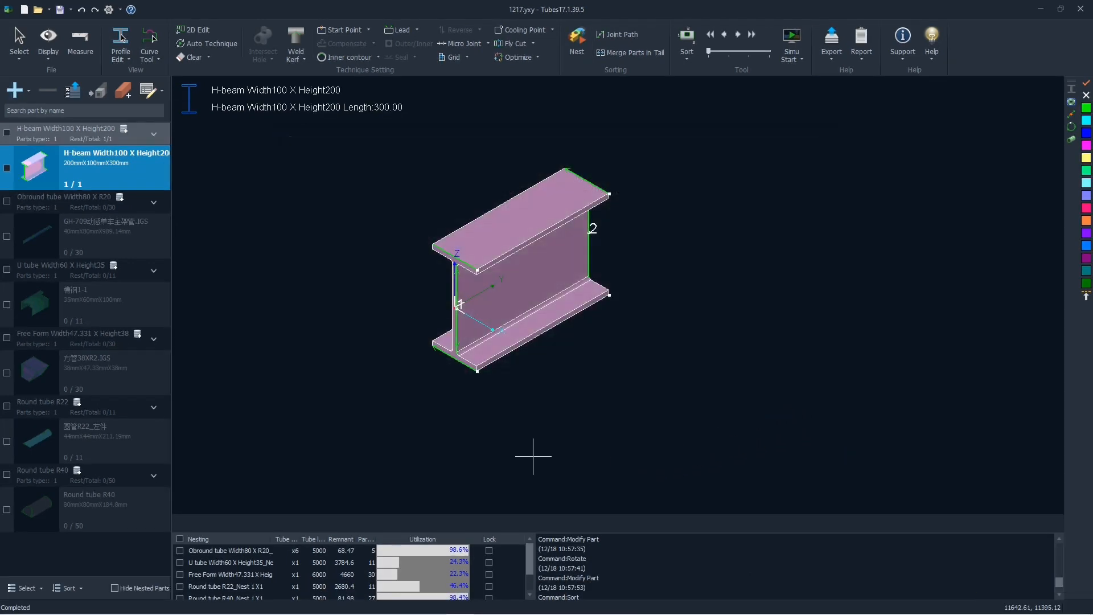
Open the Obround tube Width80 X R20 nesting result and start exporting it.
click(295, 551)
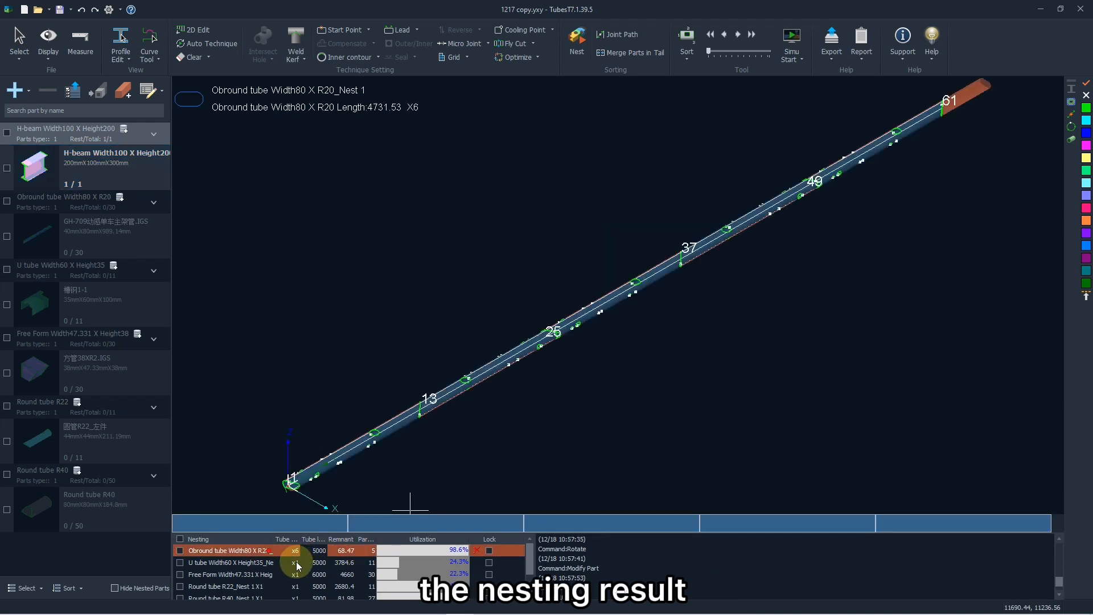
click(296, 562)
click(299, 551)
right_click(304, 551)
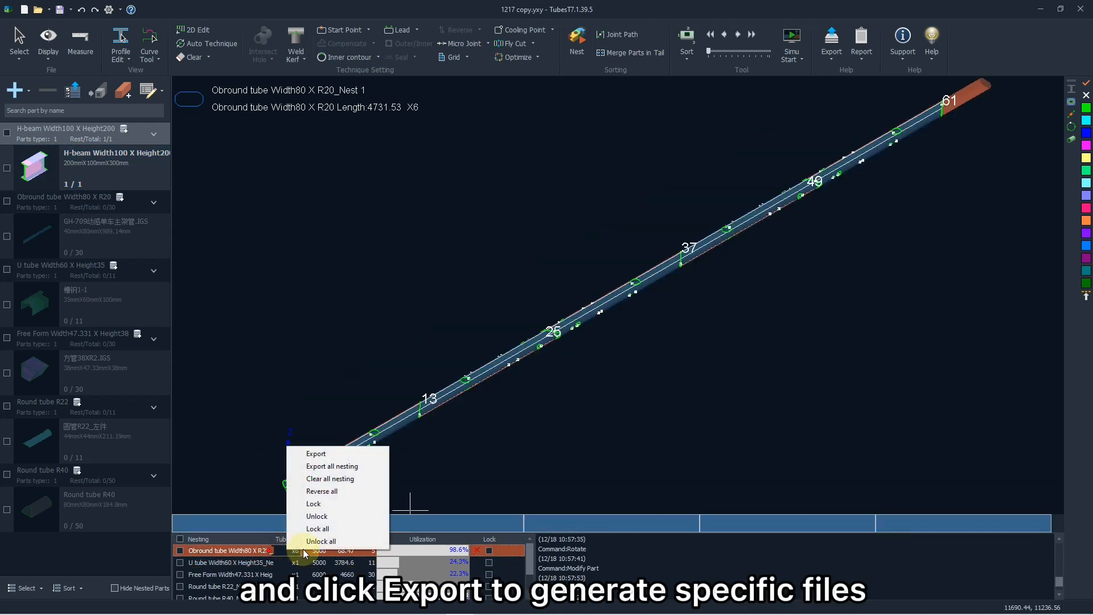
click(318, 454)
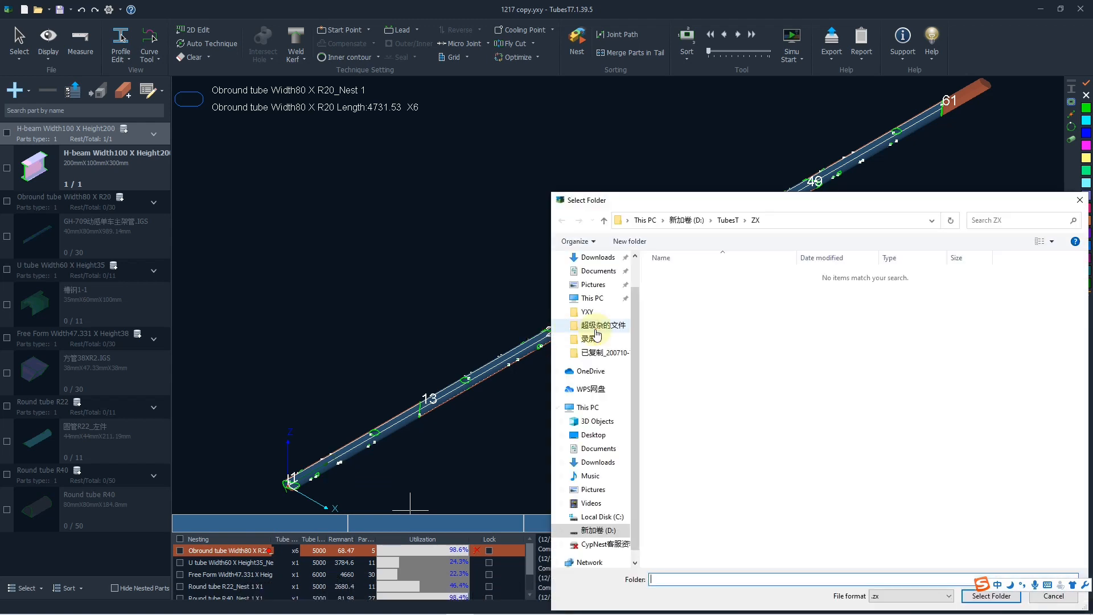
drag(760, 206, 488, 126)
click(463, 141)
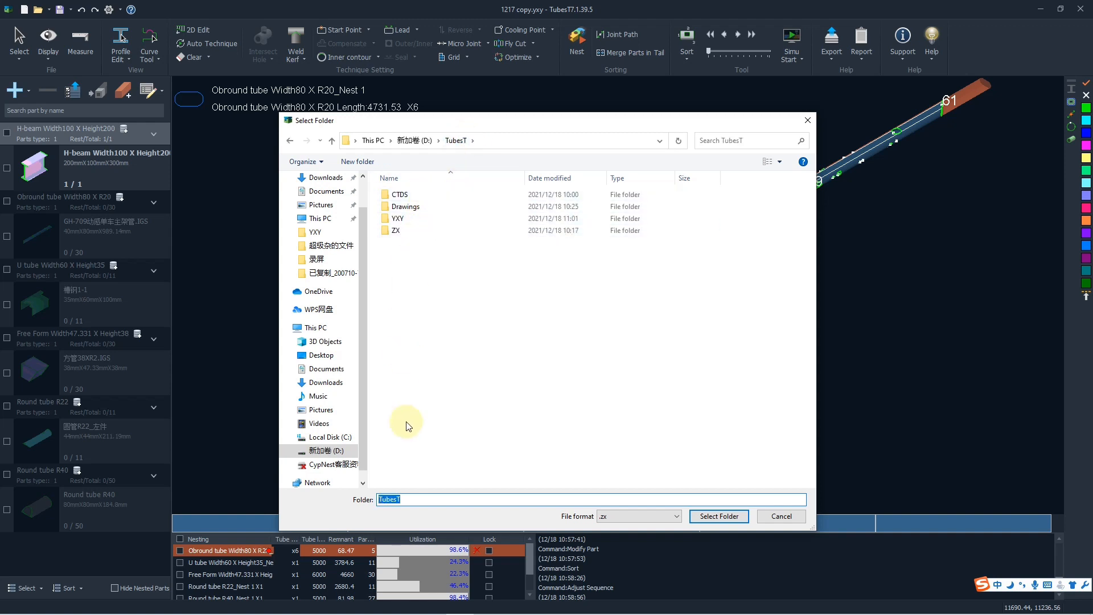
Export the nesting result in .zx format to the ZX folder inside TubesT.
click(610, 516)
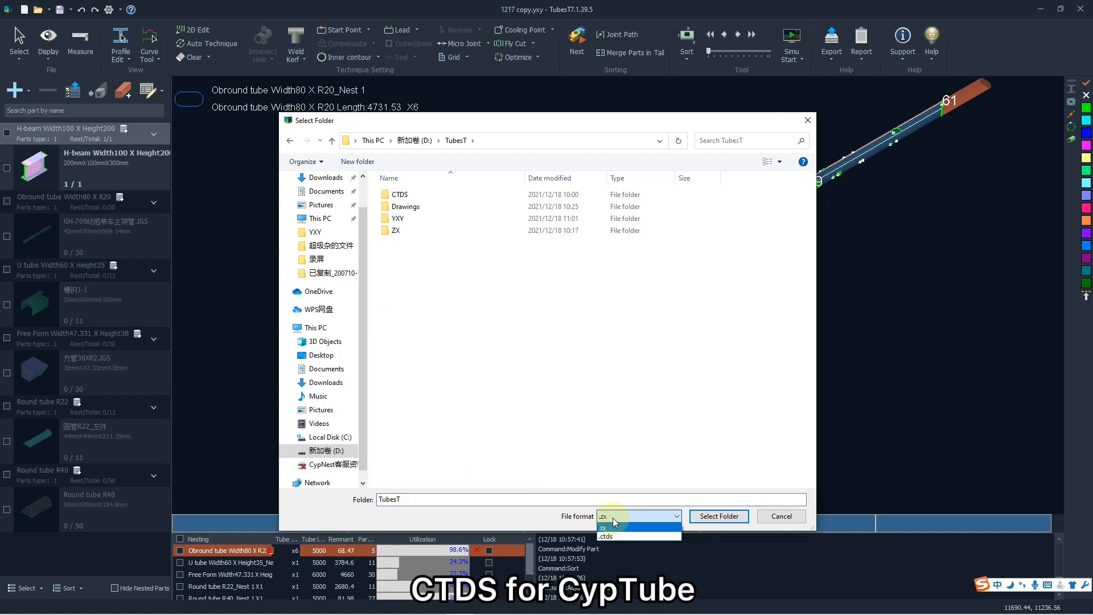
click(615, 522)
click(420, 230)
double_click(420, 231)
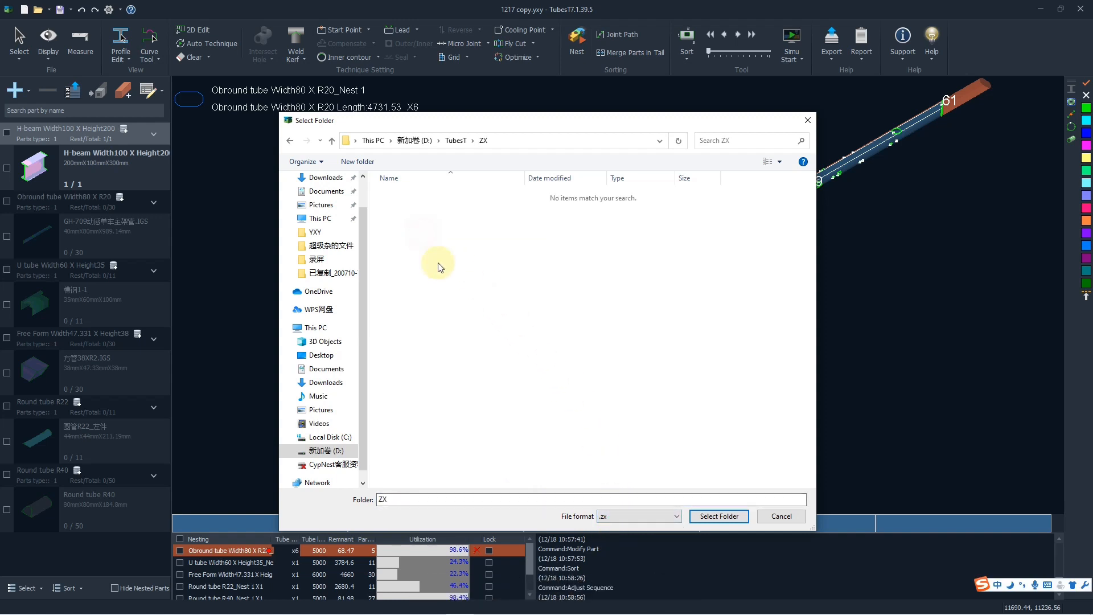
click(706, 516)
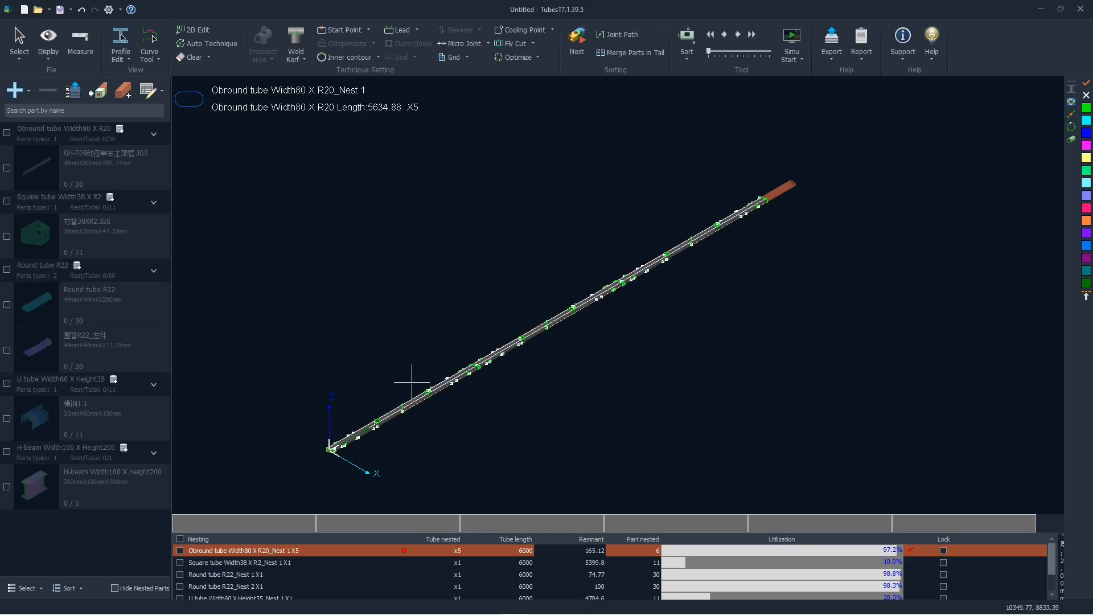
Export the production task package as Obround tube Width80 X R20_Nest 1 in the Task folder, replacing the existing file.
click(830, 50)
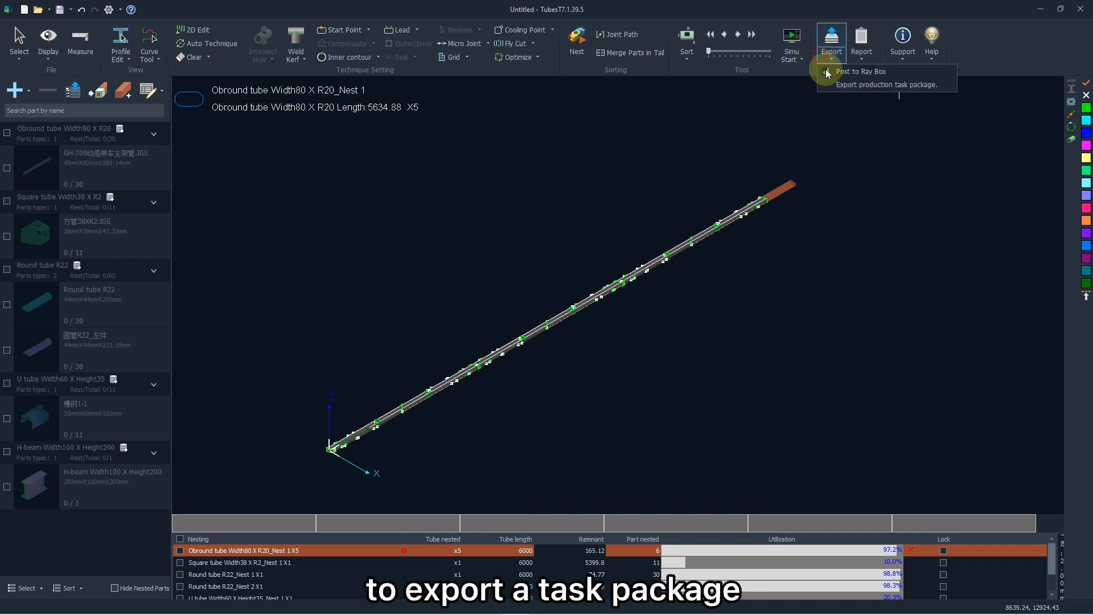
click(854, 84)
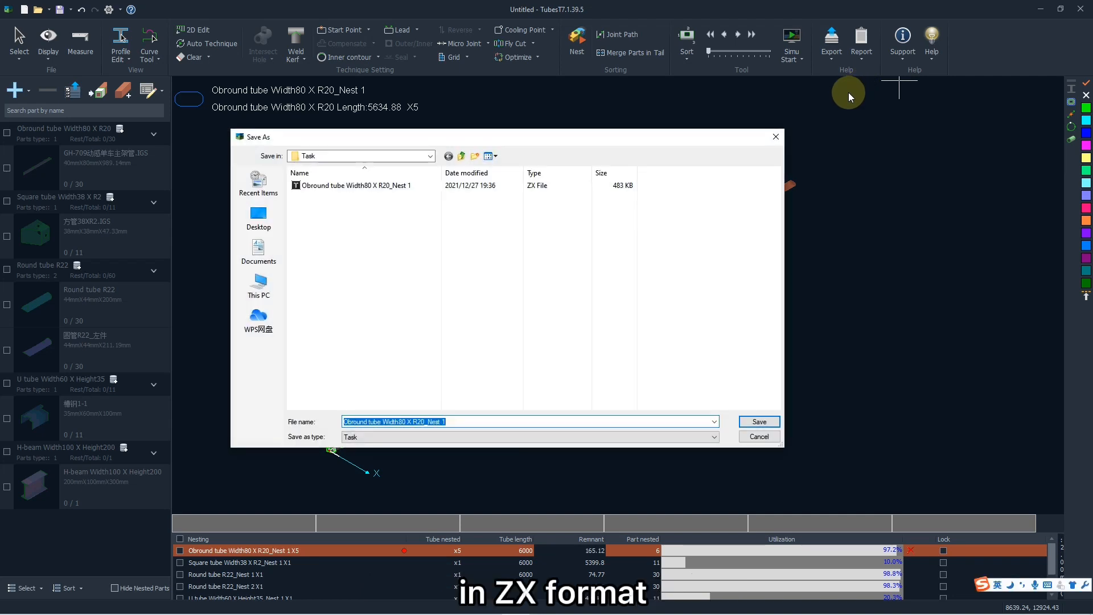
click(408, 348)
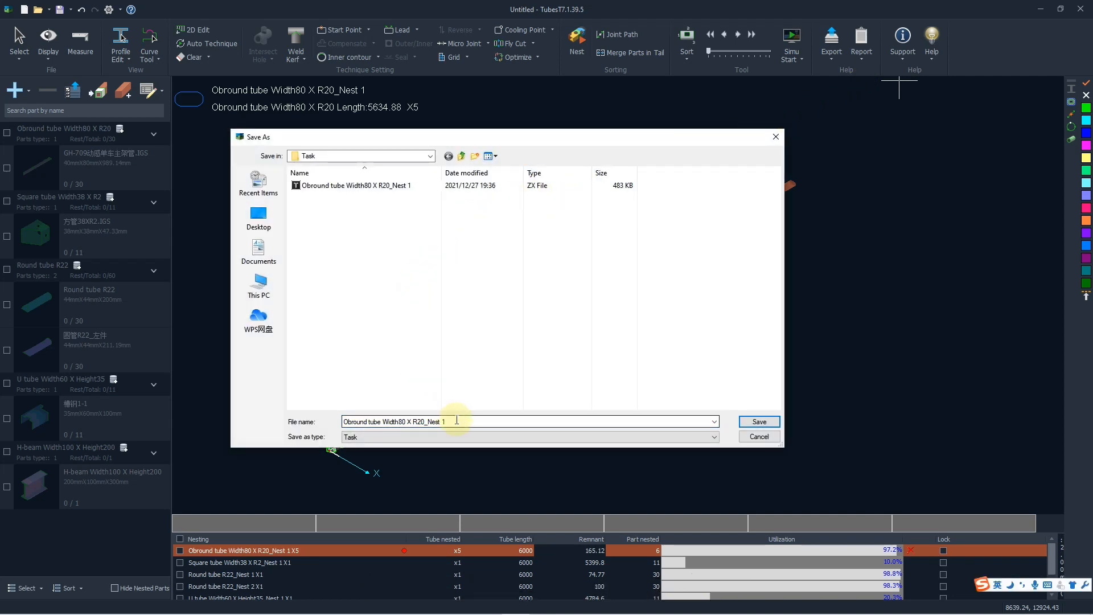
click(457, 420)
click(472, 422)
click(457, 436)
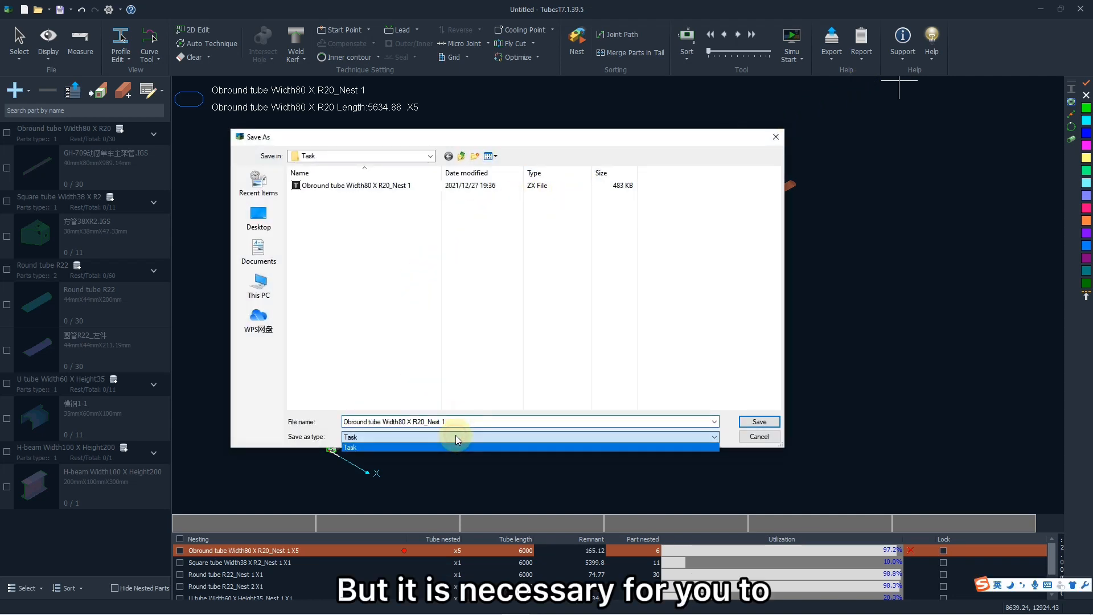
click(454, 438)
click(483, 421)
click(526, 421)
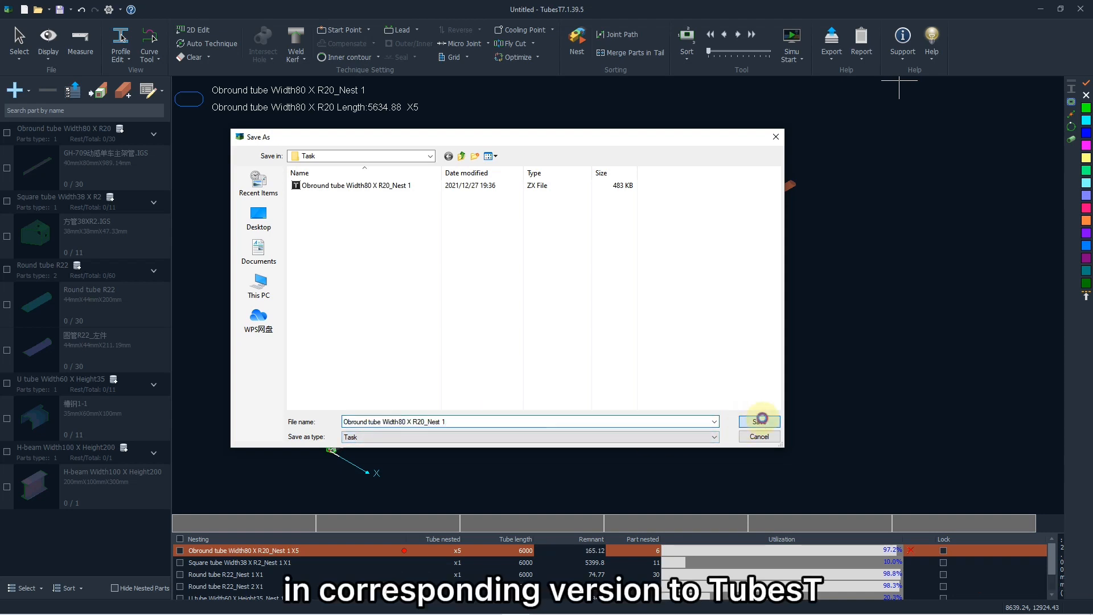
click(759, 422)
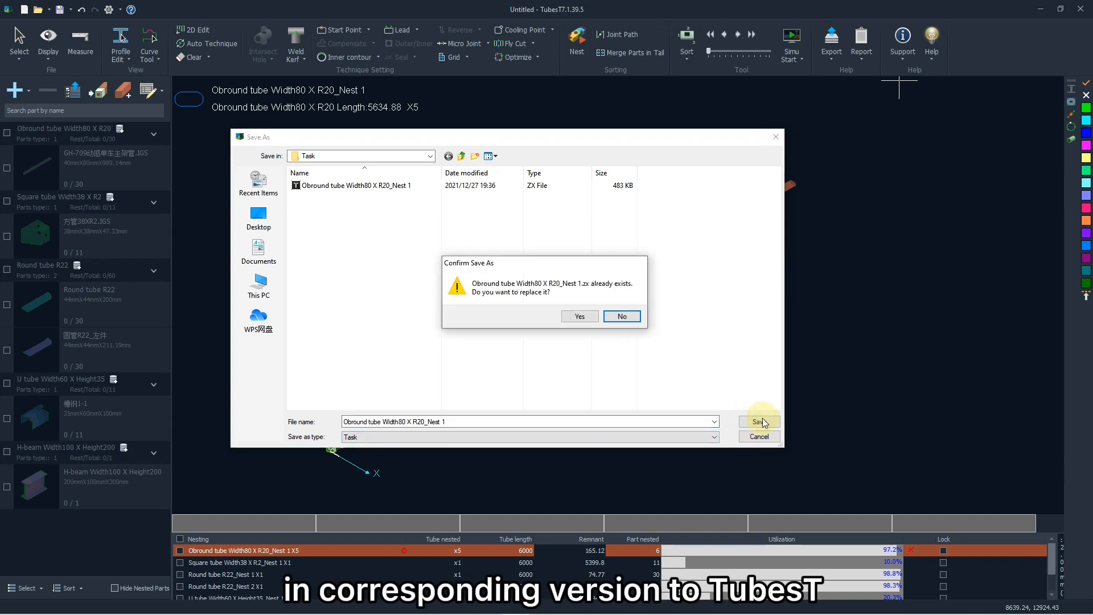
click(589, 317)
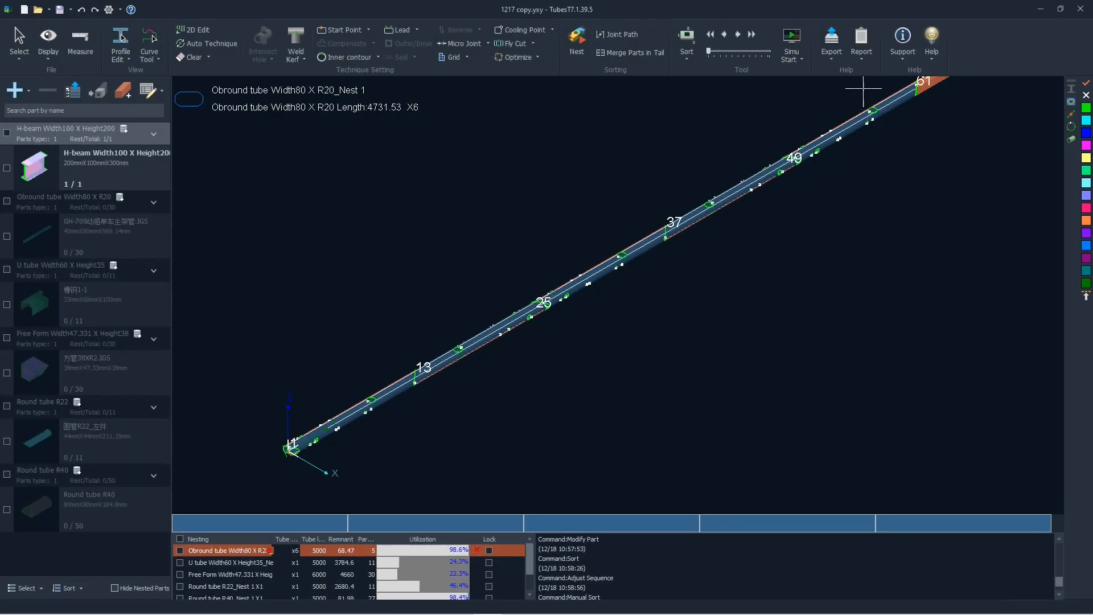
Open the production time estimate for the nested tubes and expand its additional settings.
click(861, 51)
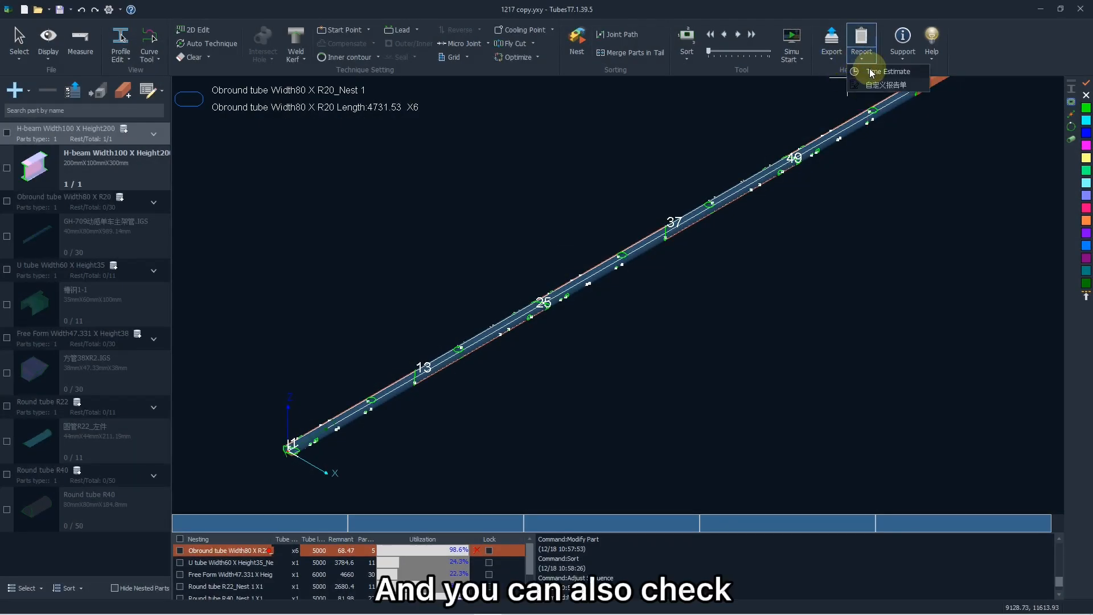
click(872, 73)
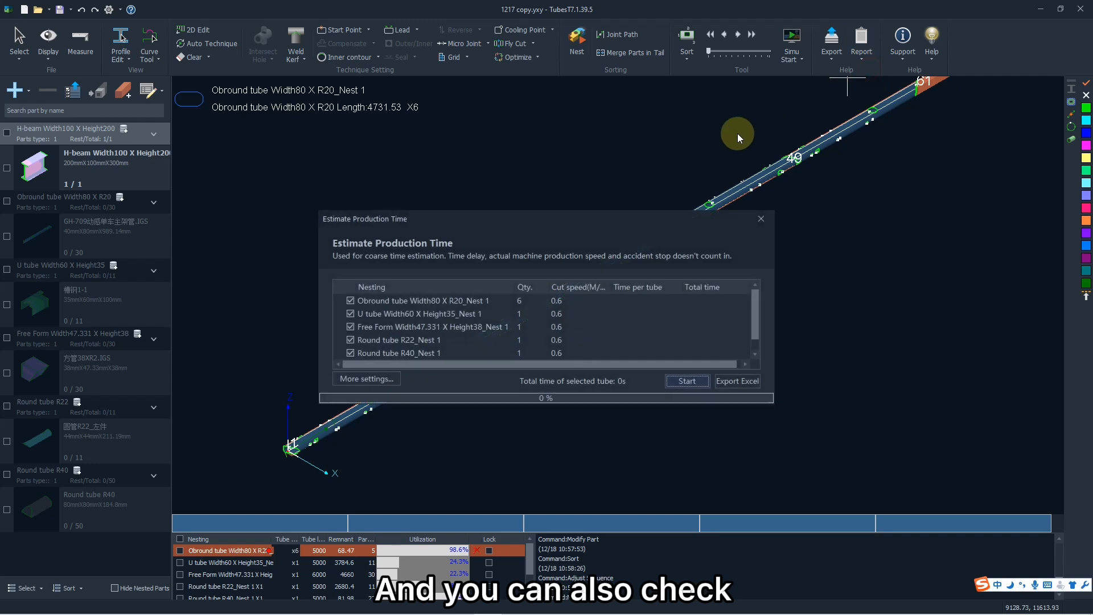
click(380, 379)
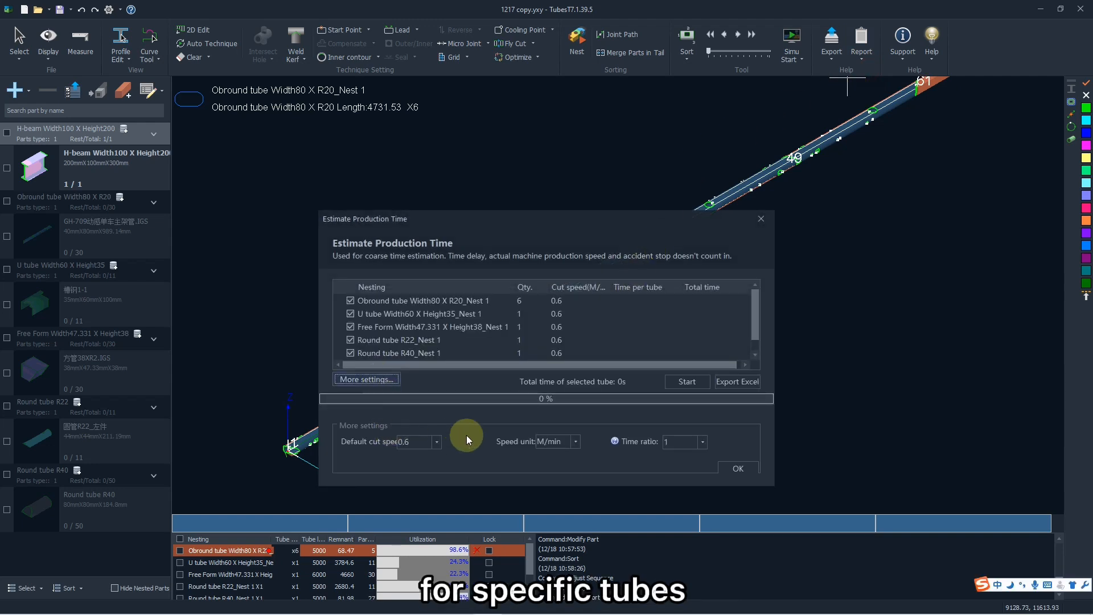